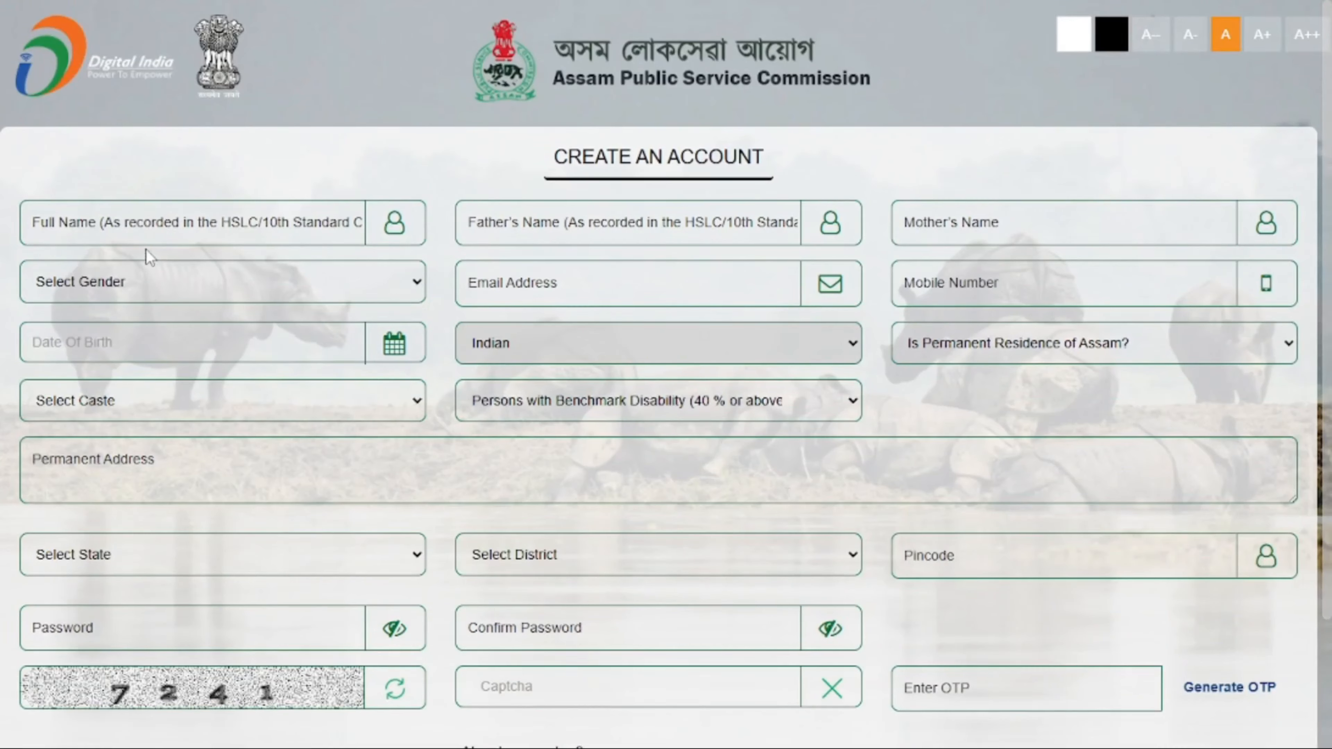
Enter the applicant's, father's and mother's names, choose Male, and add the e-mail and mobile number.
click(145, 226)
text(A)
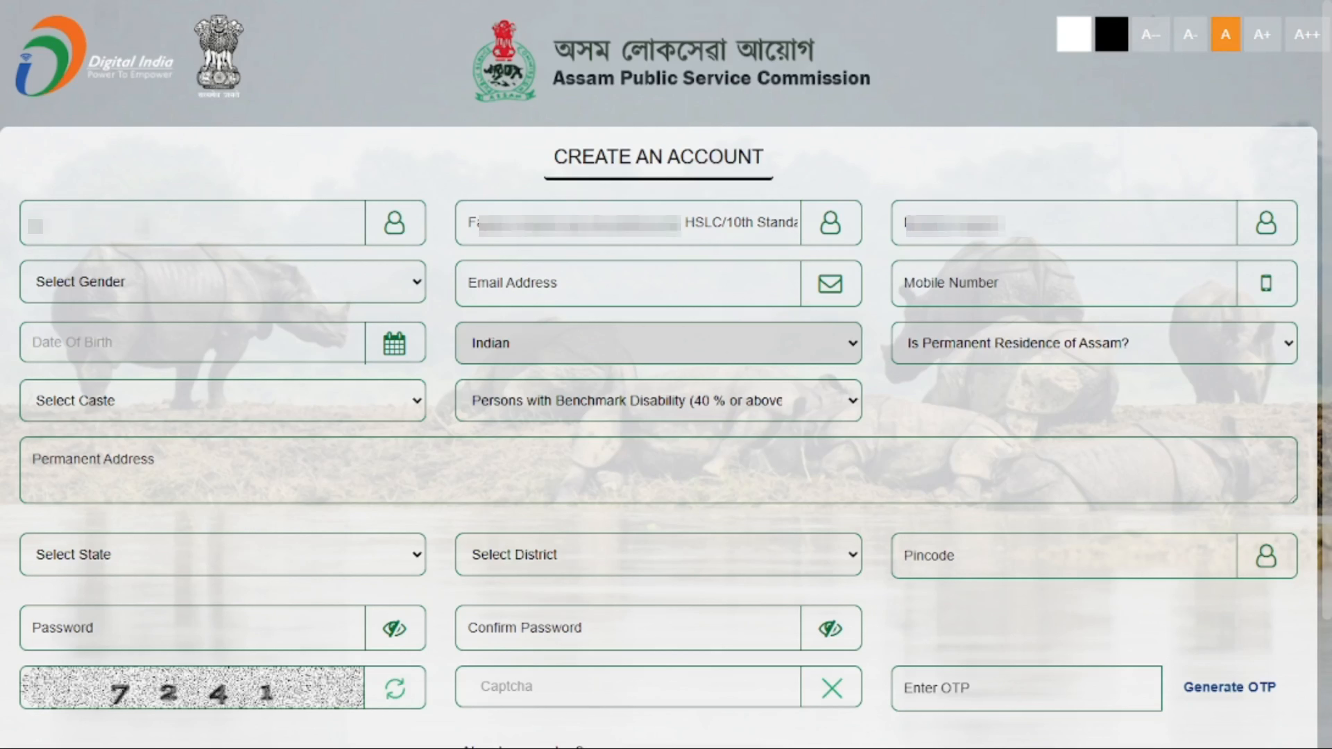
text(*****)
click(208, 281)
click(137, 340)
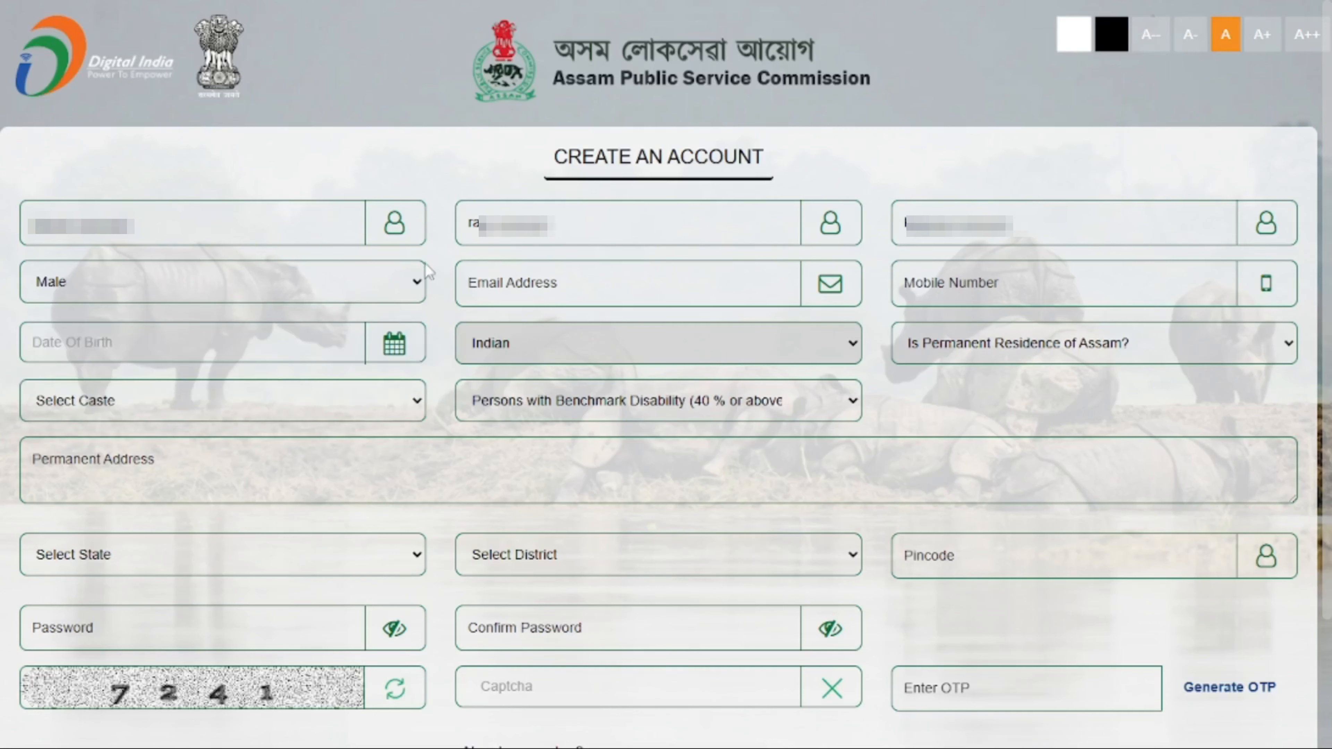
click(499, 270)
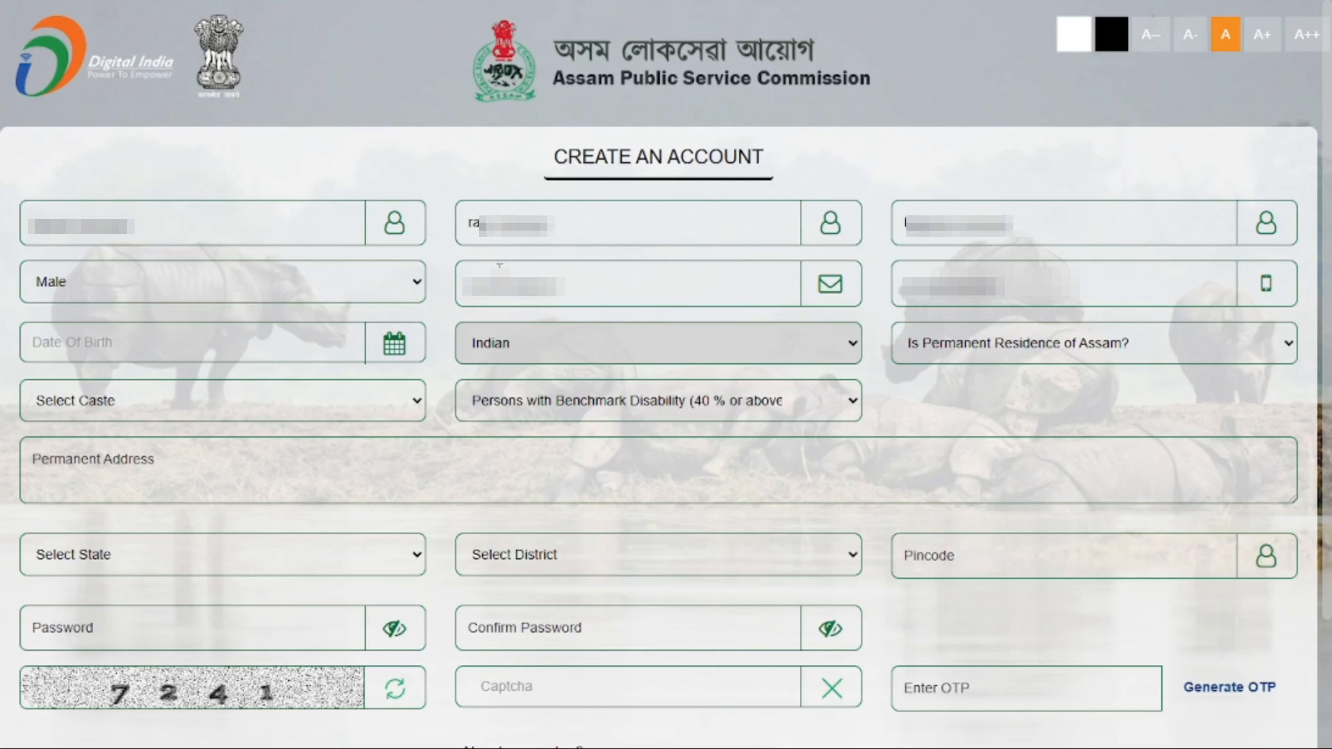
click(157, 343)
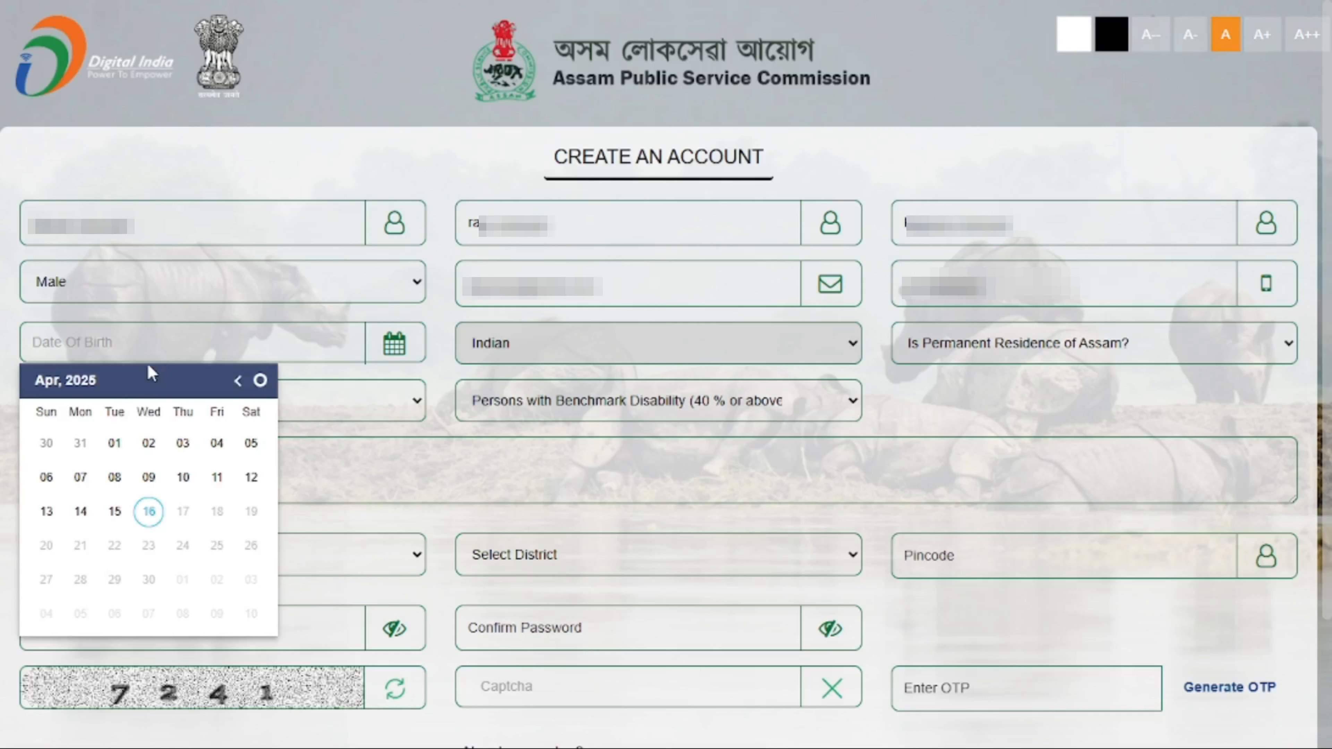
Pick 01/02/2002 as the date of birth in the calendar.
click(95, 387)
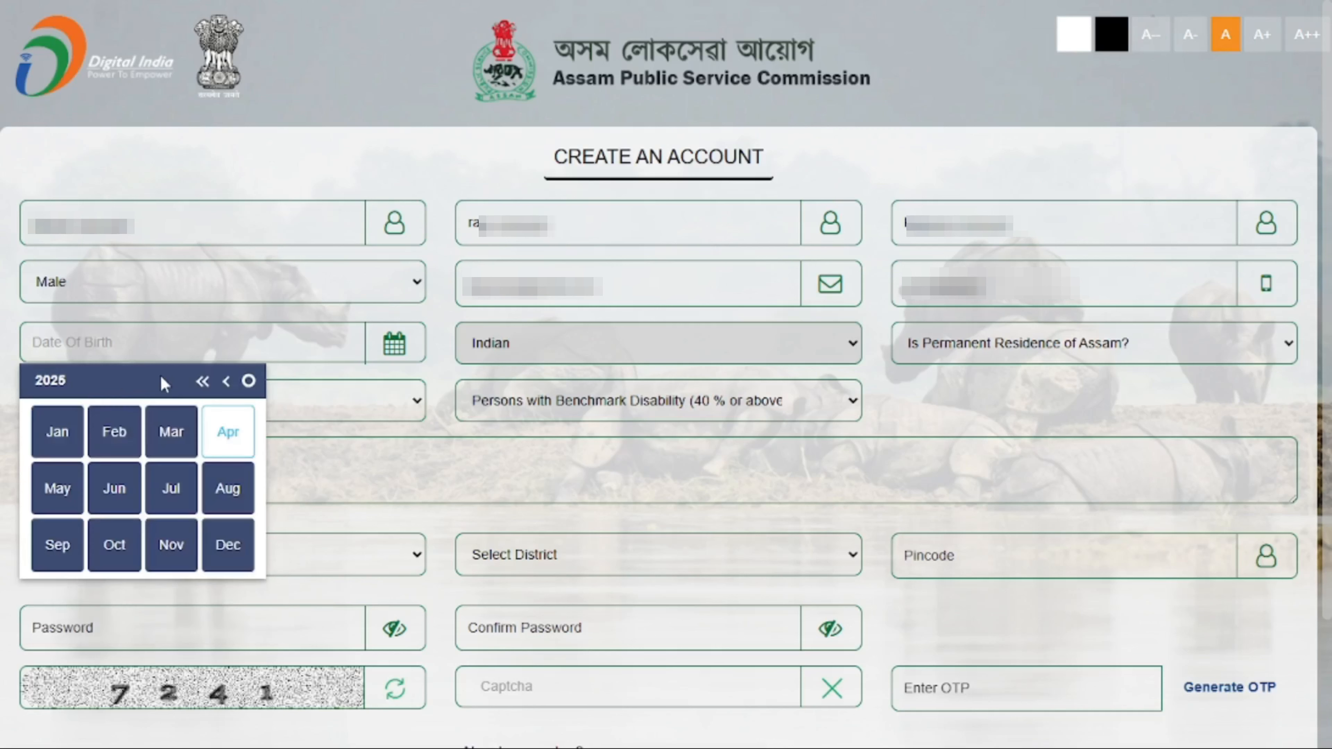
click(203, 384)
click(202, 384)
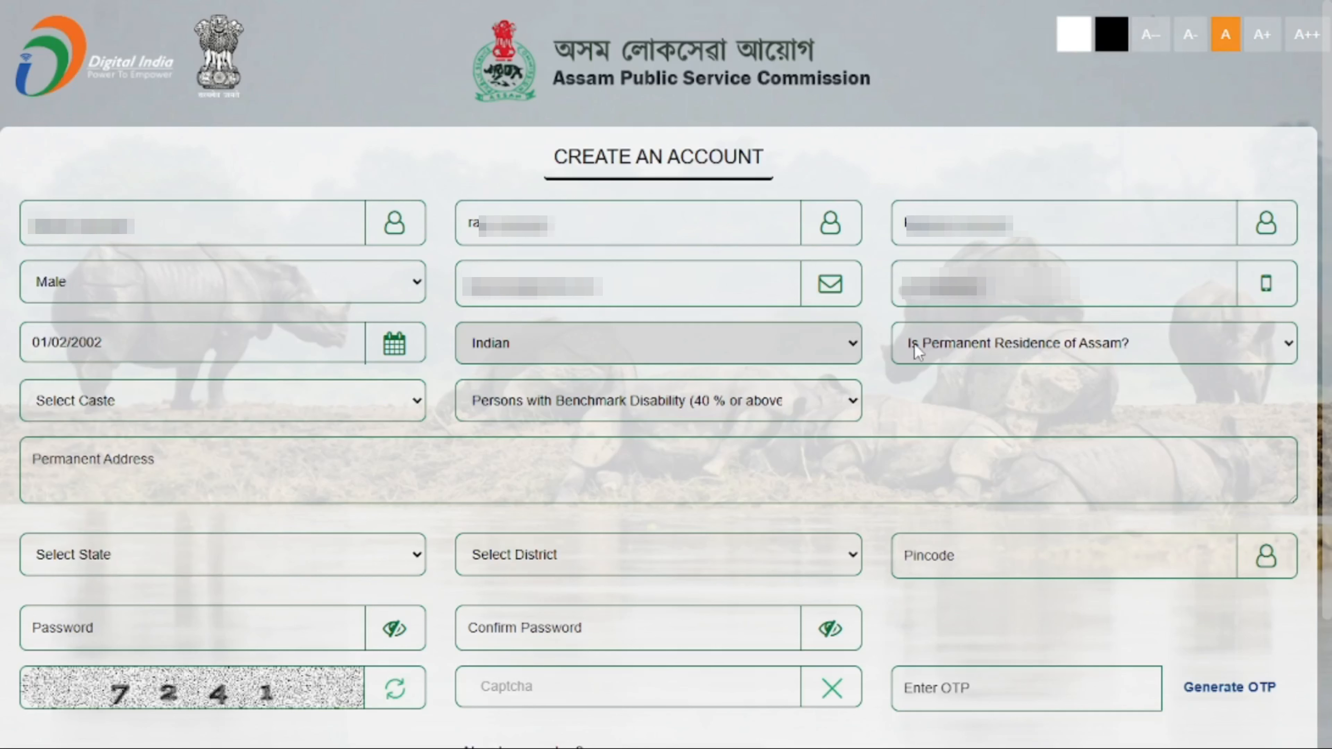
click(923, 343)
Set permanent Assam residency to Yes and caste to Scheduled Tribes Plains(STP).
click(920, 401)
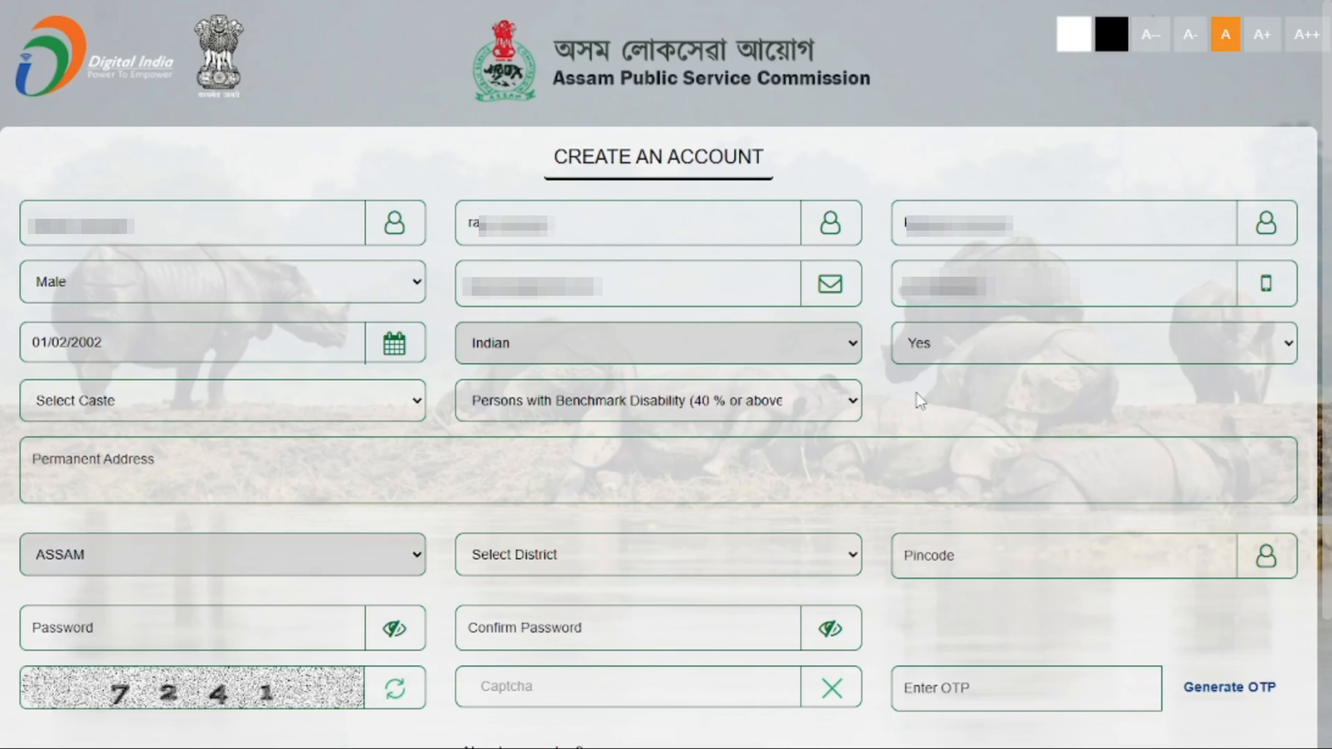
click(419, 400)
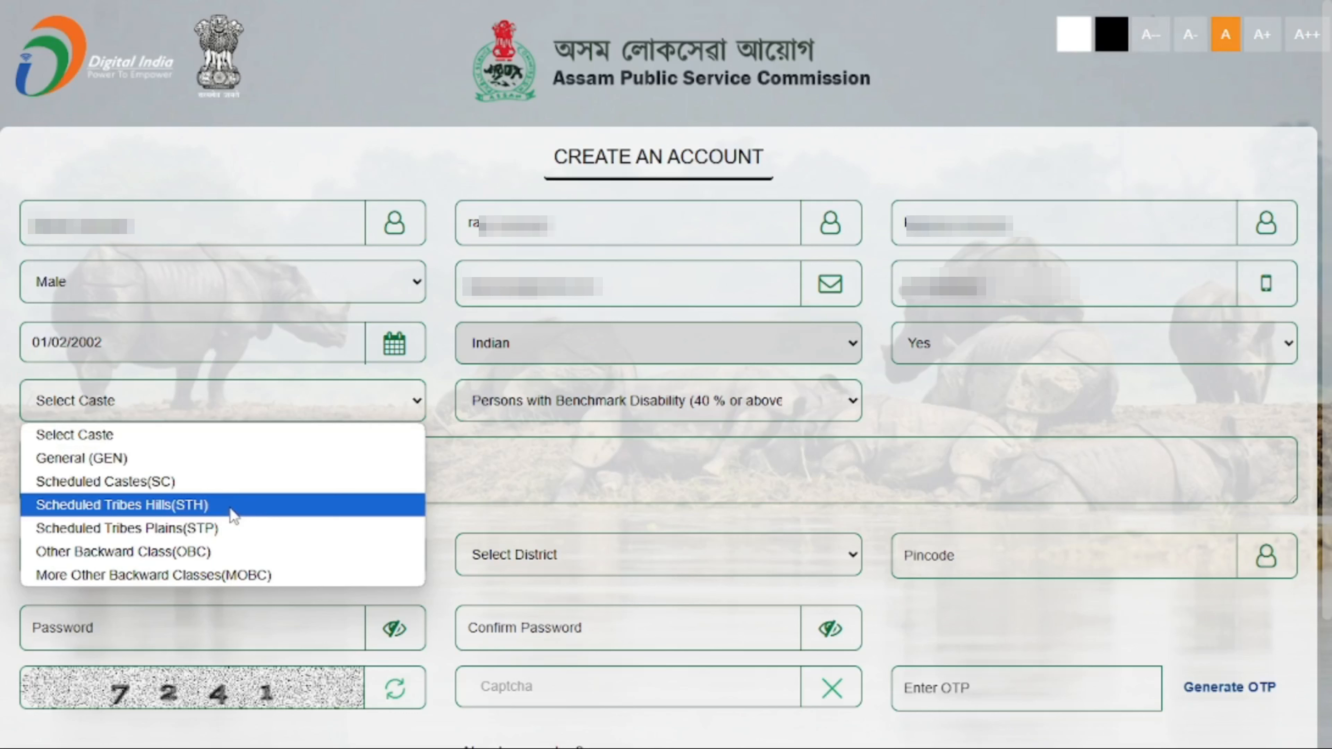
click(207, 528)
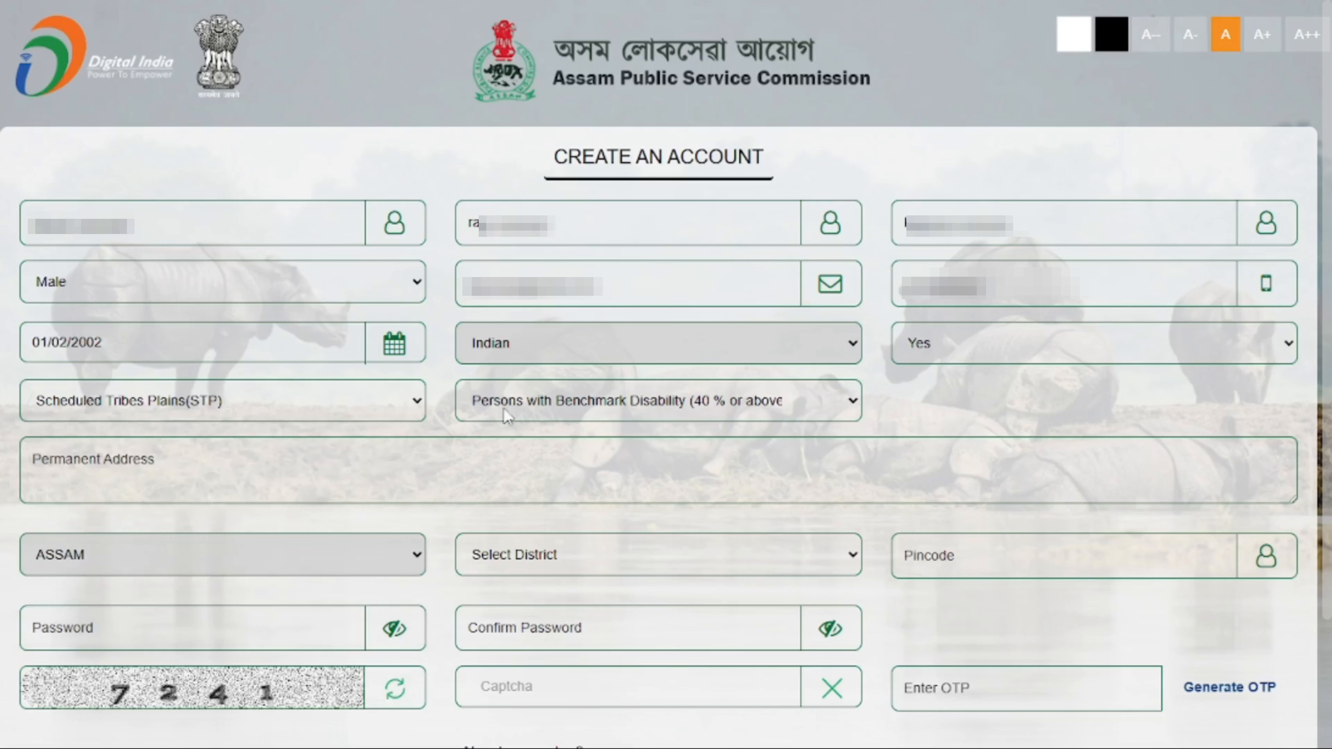
click(580, 399)
click(550, 436)
click(560, 408)
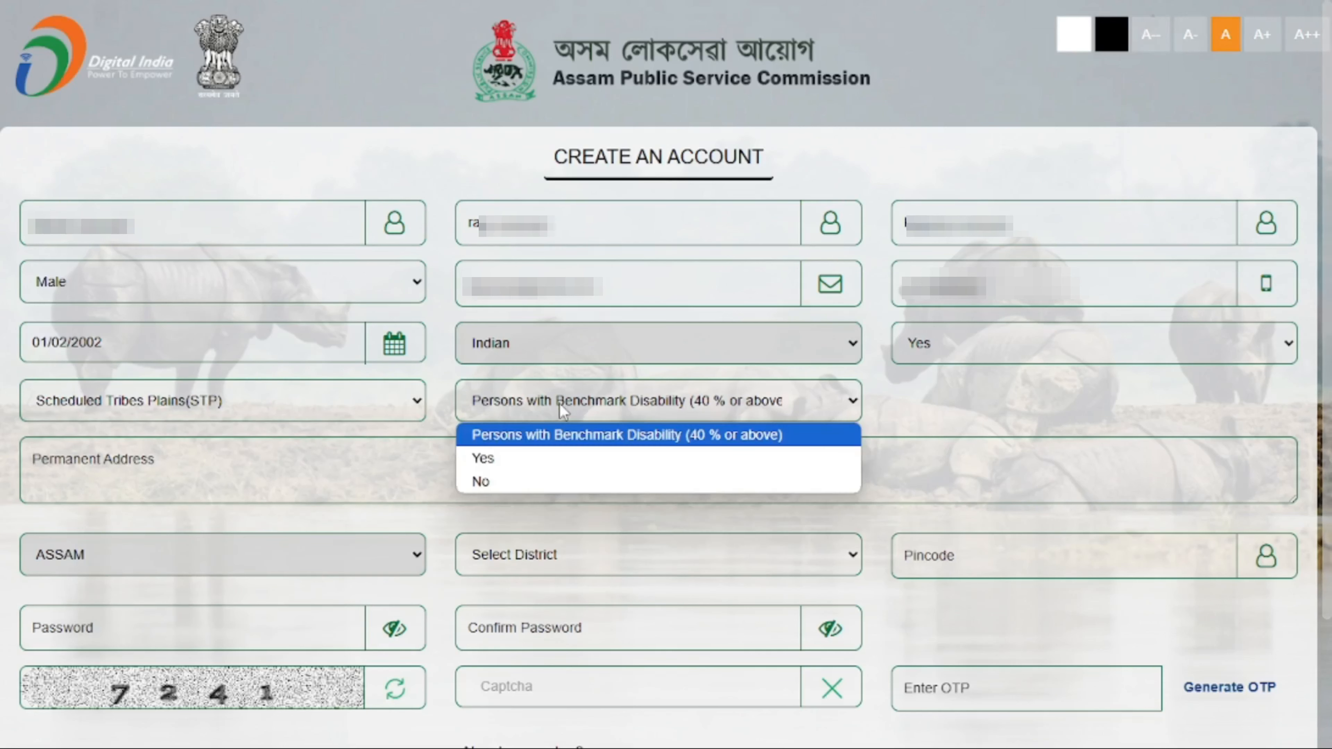
Answer No to benchmark disability, type the permanent address, choose district Dibrugarh and enter the pincode.
click(500, 476)
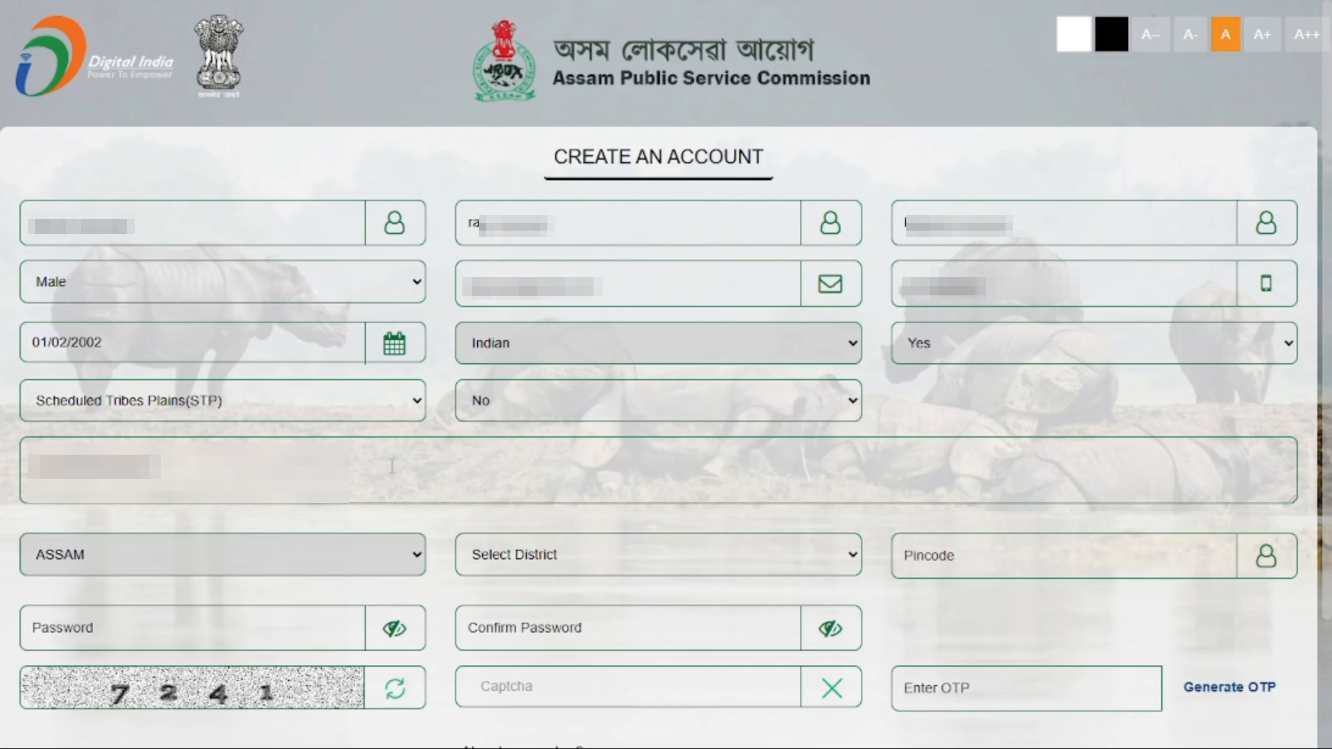
text(assam)
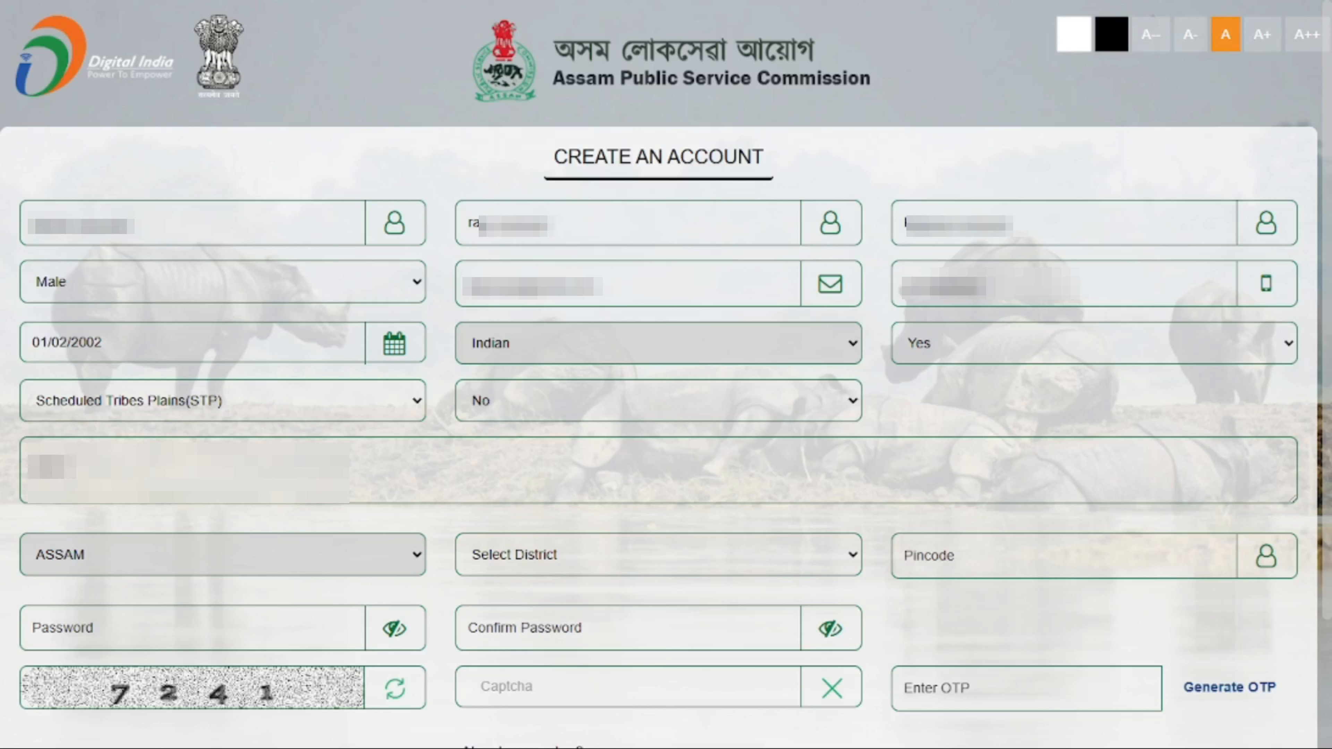
text(guwahati)
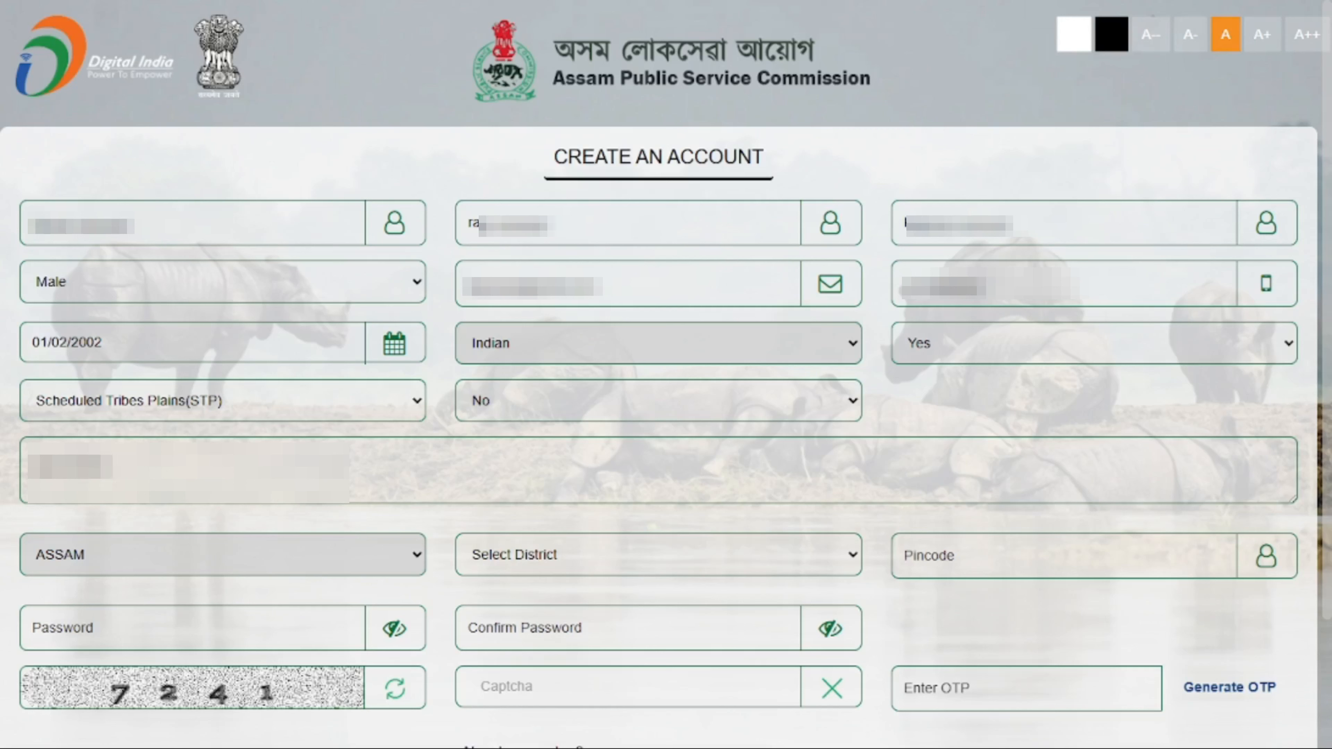
text(as)
click(662, 554)
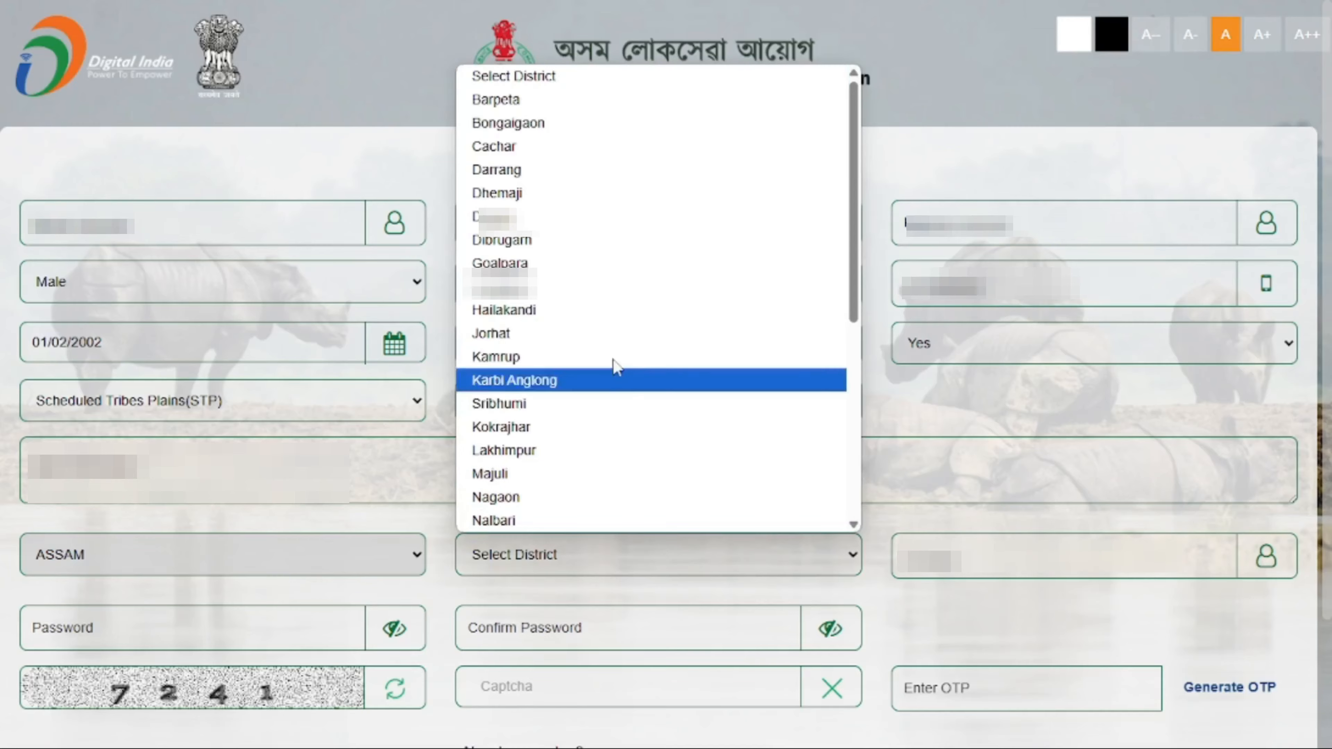
click(602, 245)
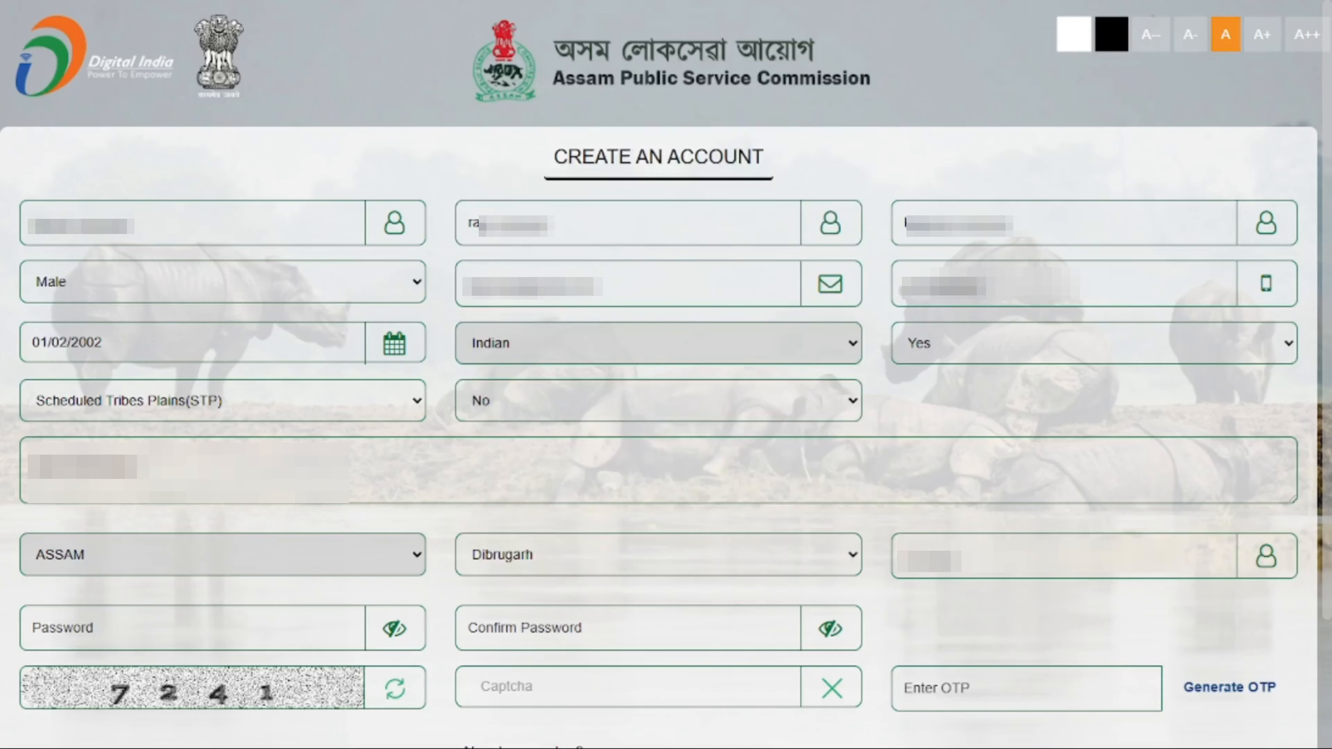
click(939, 557)
text(786001)
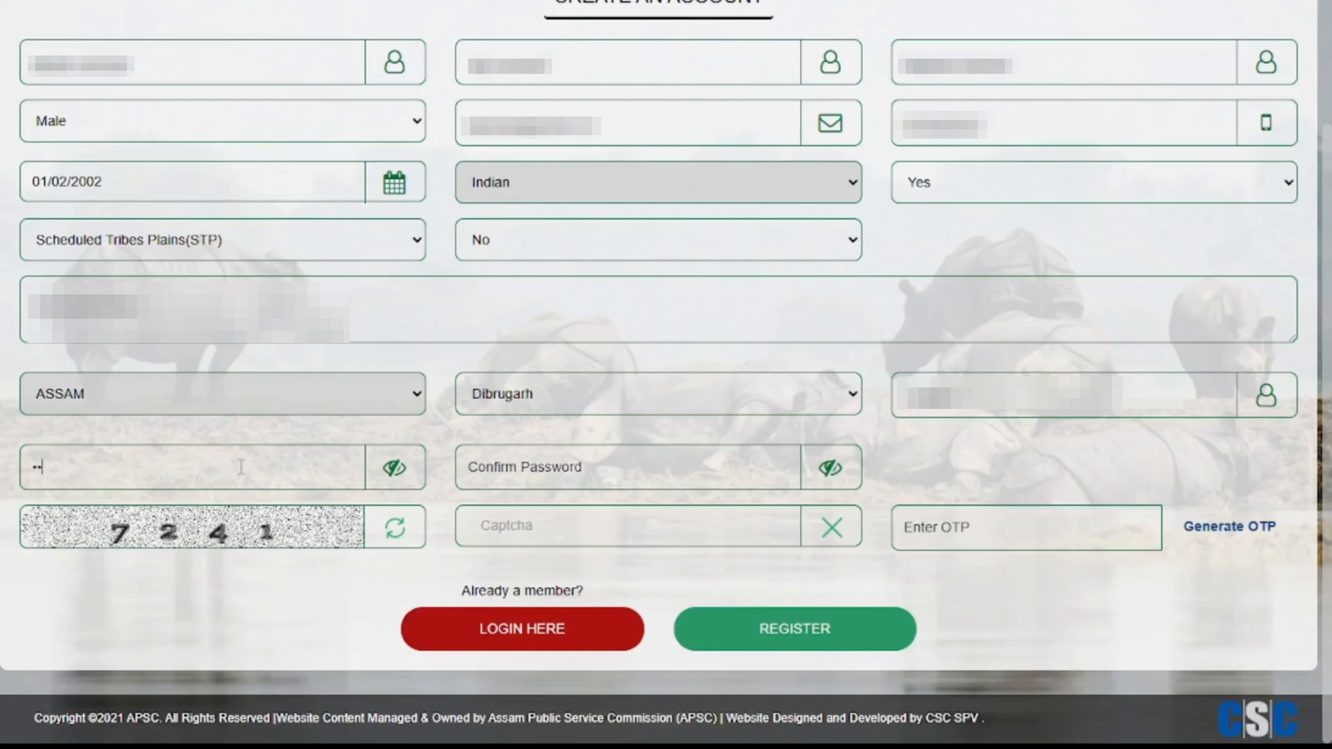
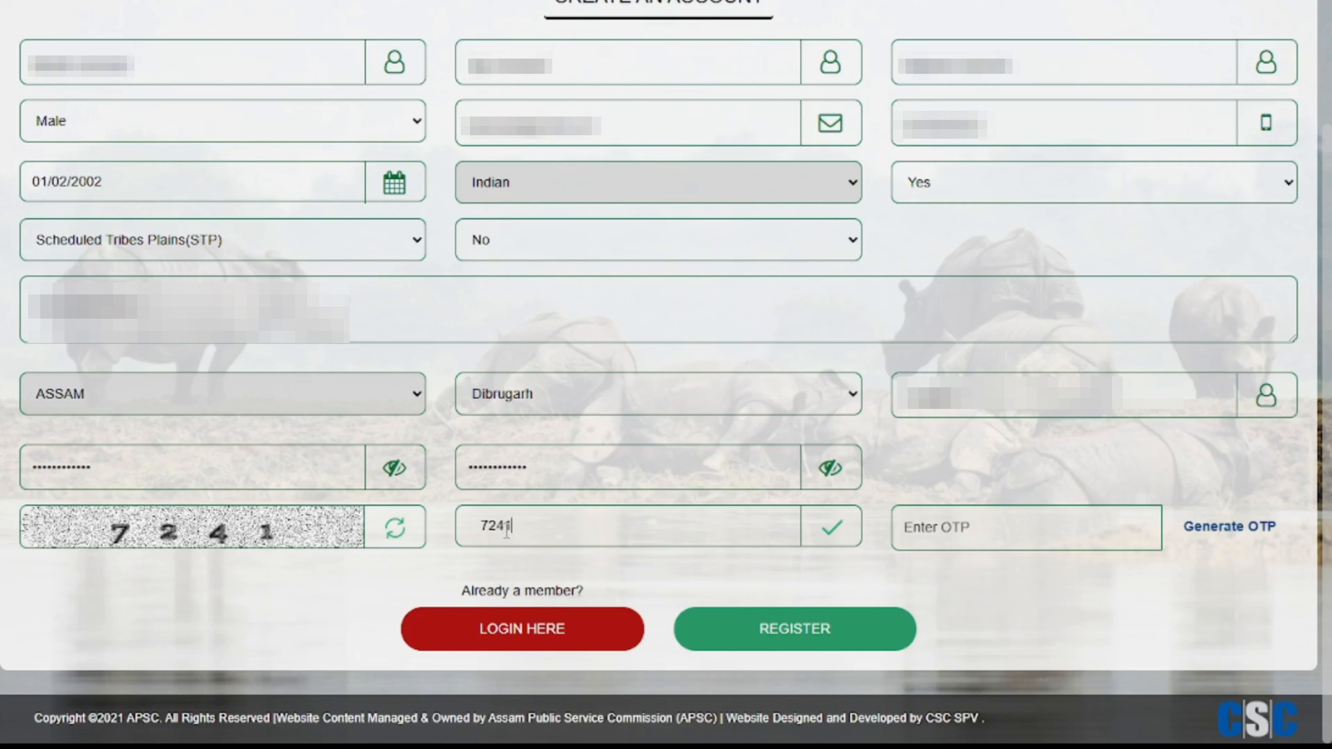
Enter and confirm the password, fill the captcha, verify with the OTP, and register.
click(1231, 528)
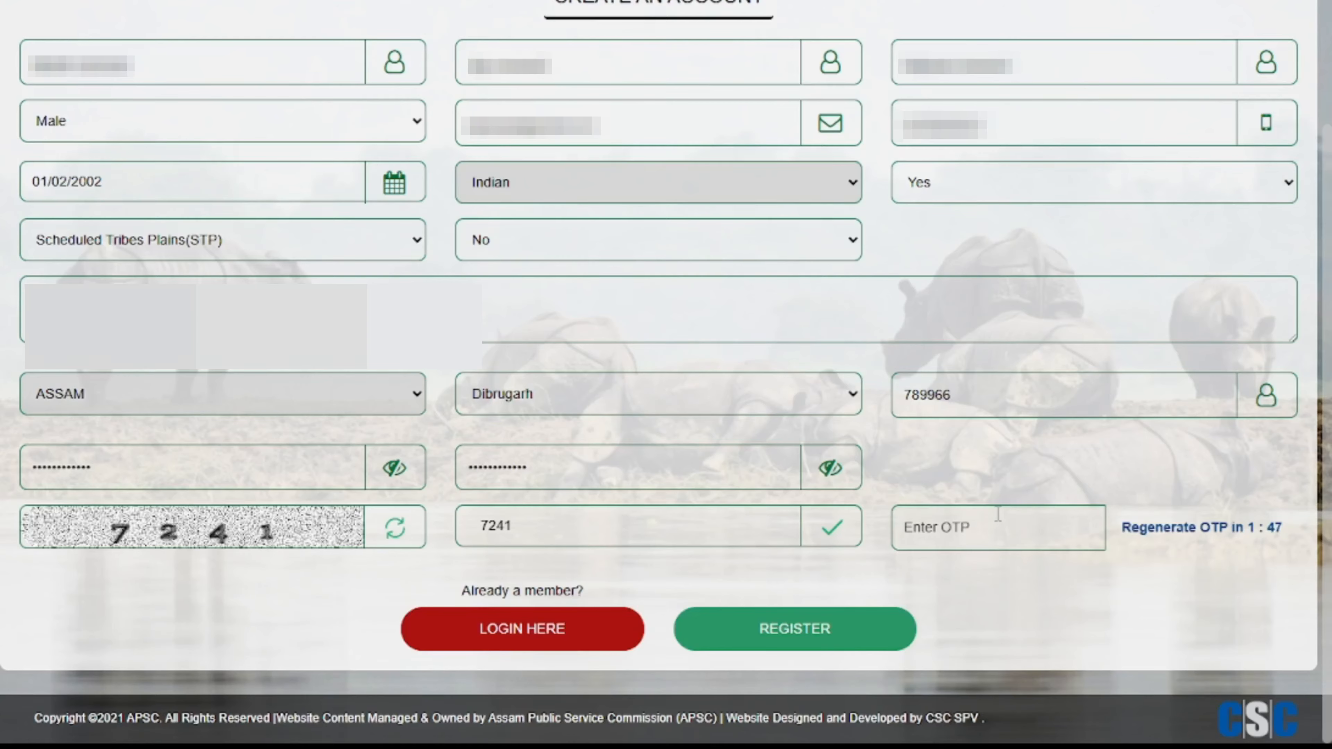
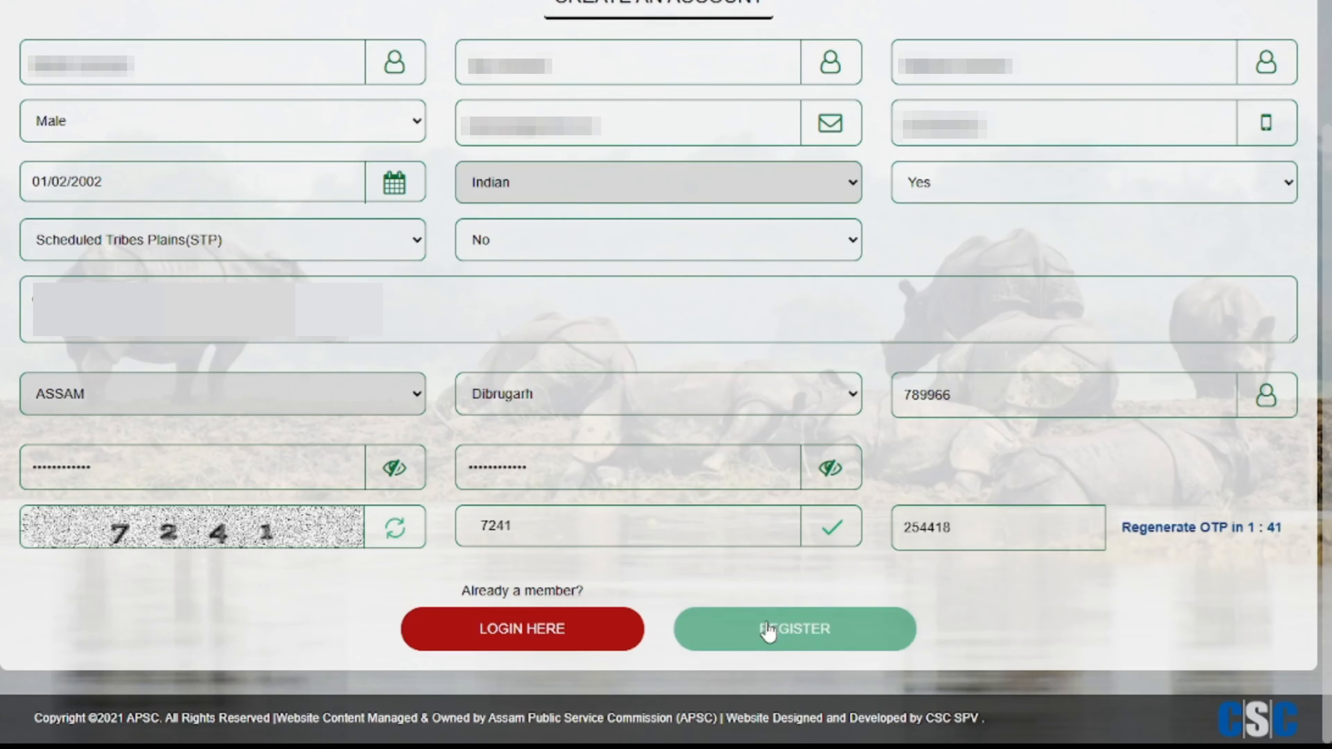
click(767, 629)
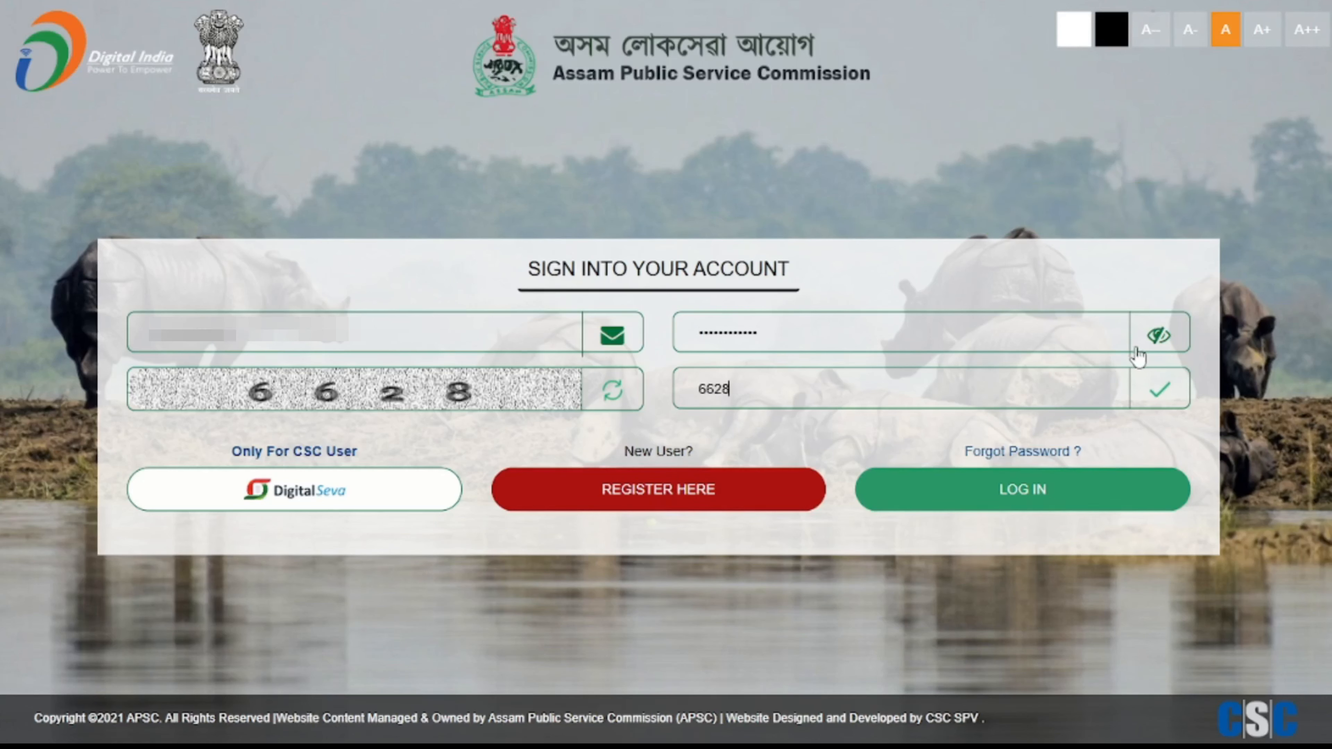
Check the entered password with the eye icon, then log in to the applicant account.
click(1158, 337)
click(1159, 338)
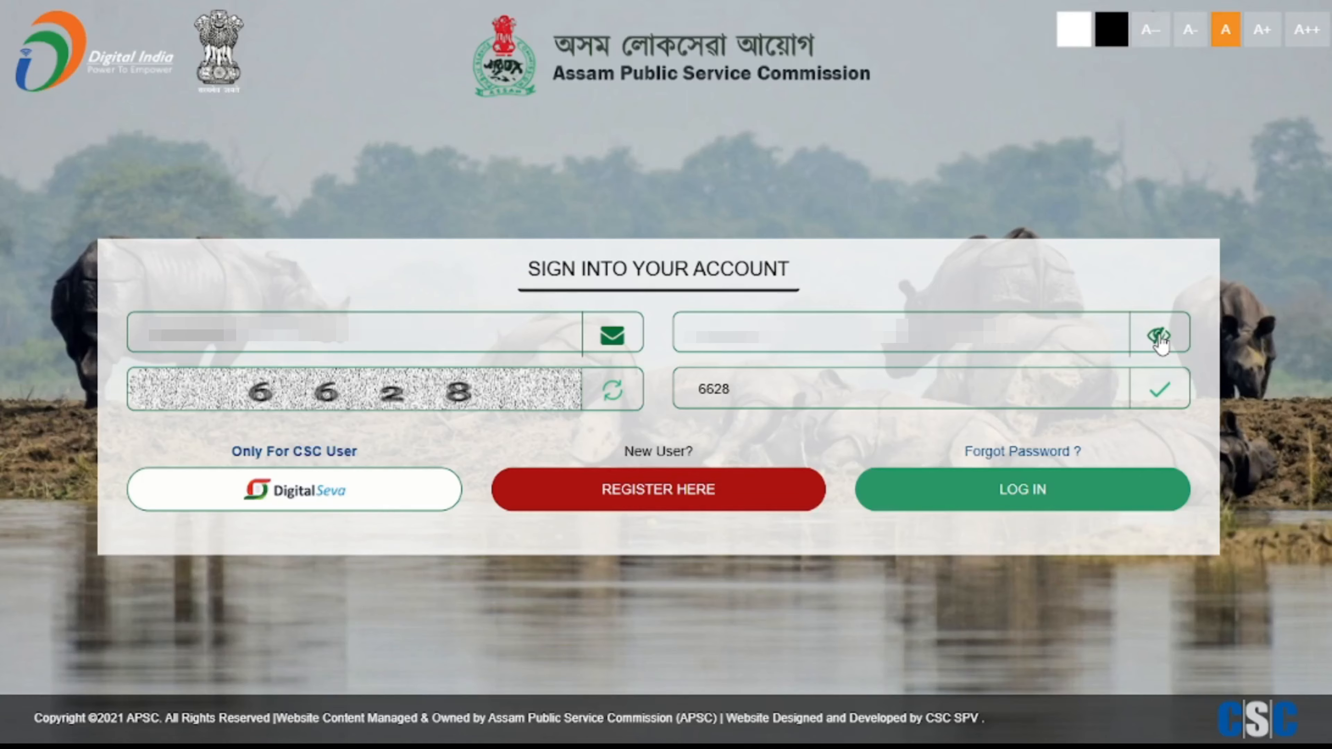
click(989, 501)
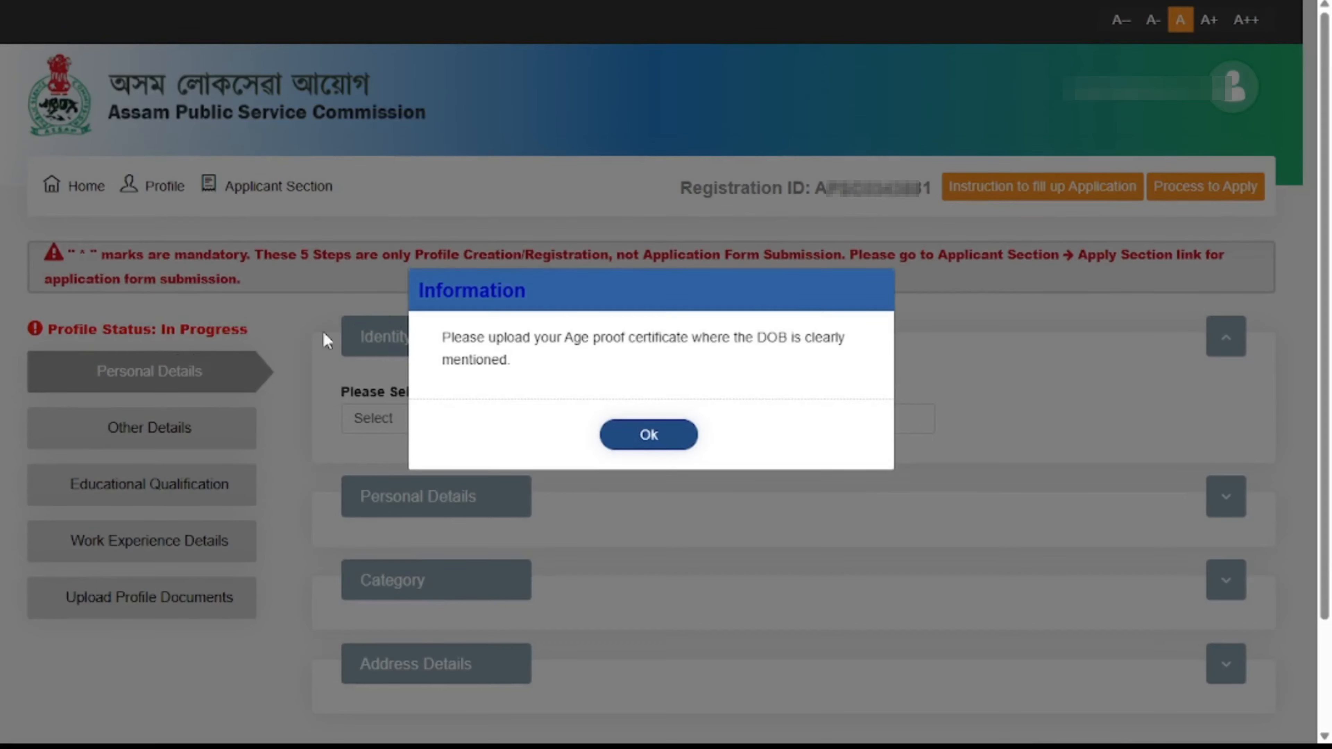
Dismiss the age-proof notice, choose Aadhaar Card, and enter and confirm its last four digits.
click(648, 434)
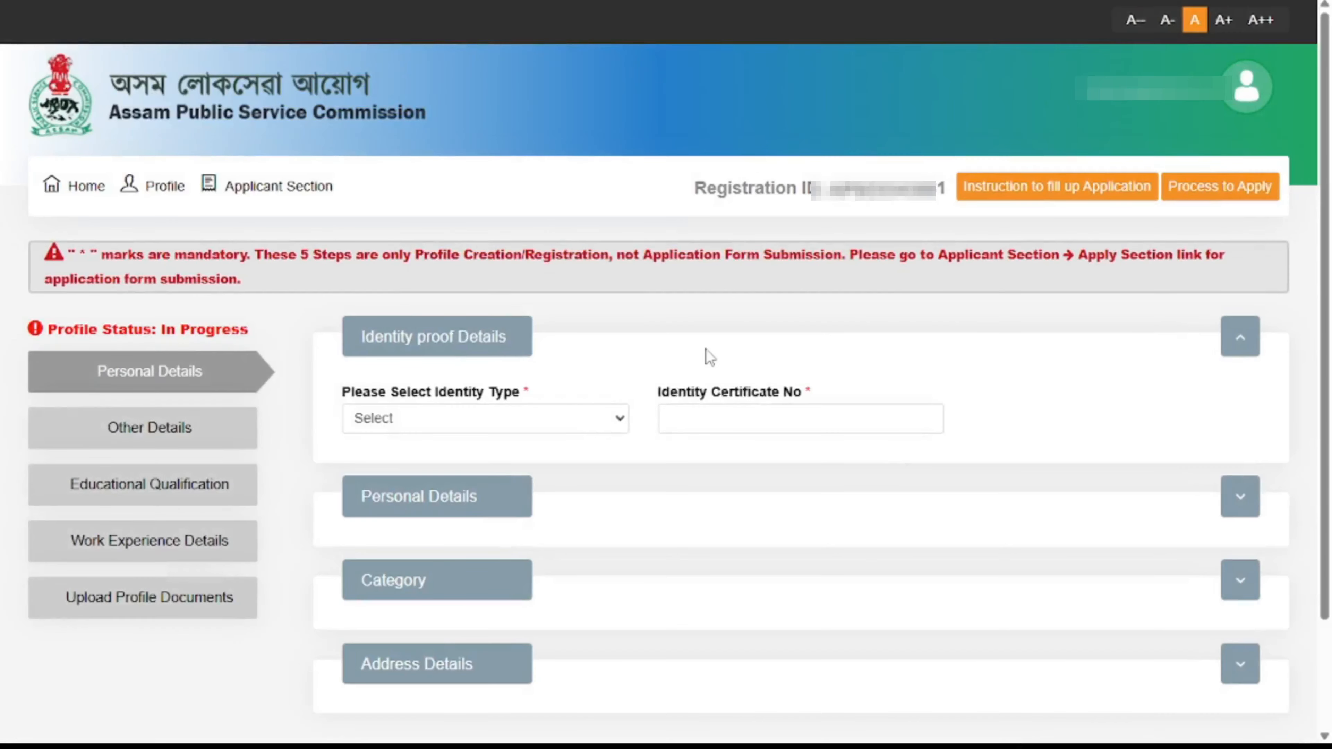
scroll(709, 357, down, 3)
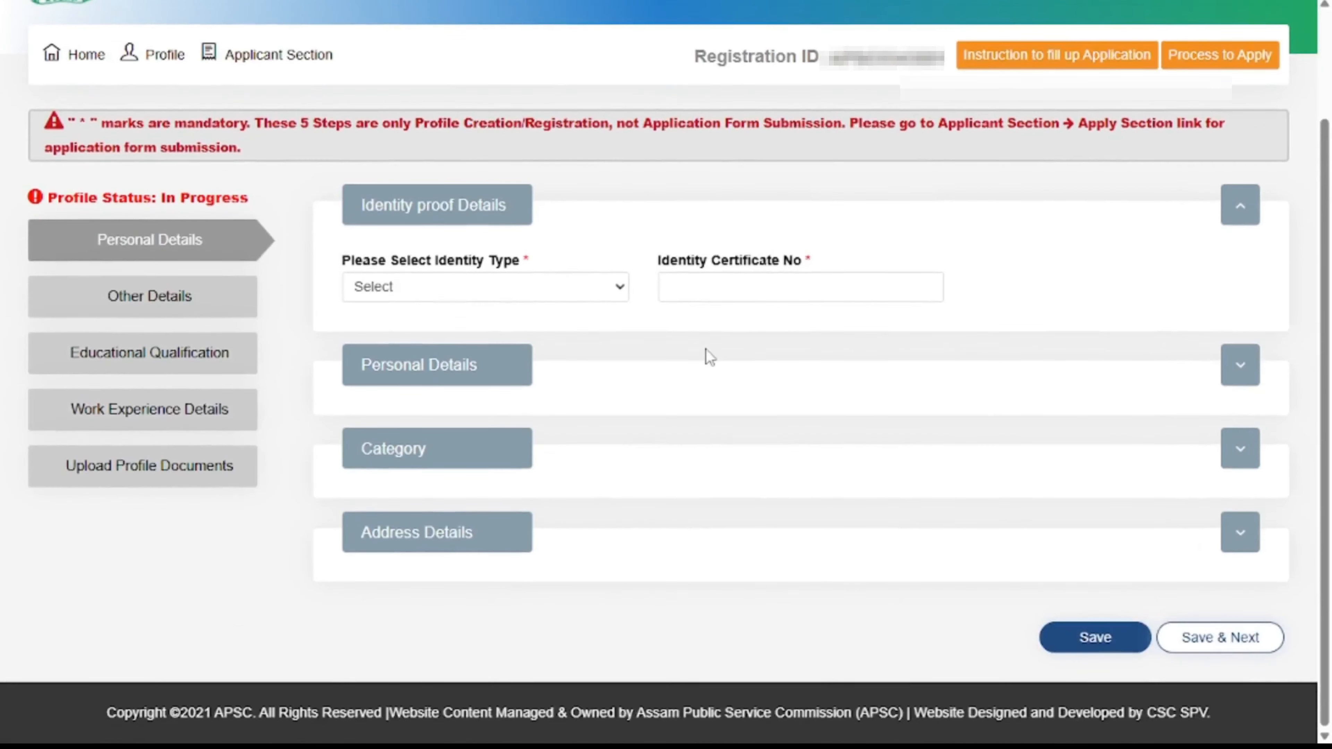
click(424, 294)
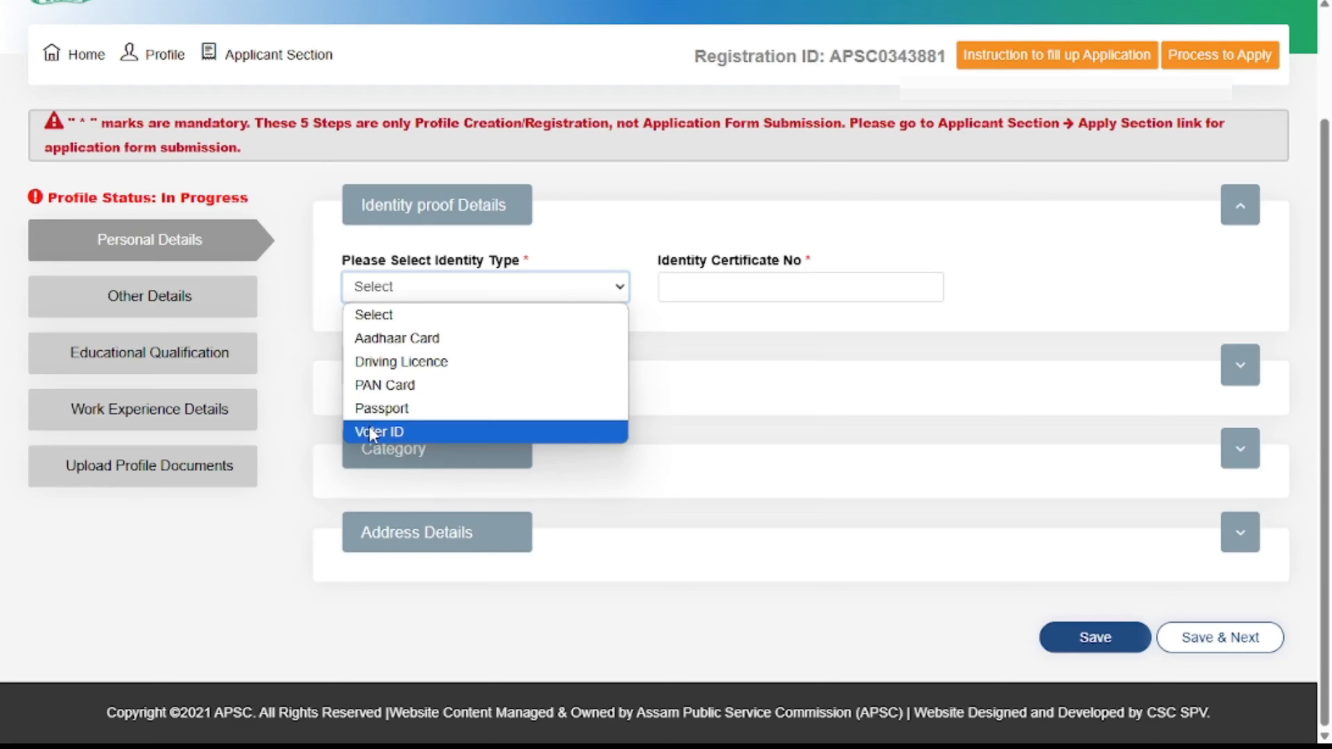
click(523, 341)
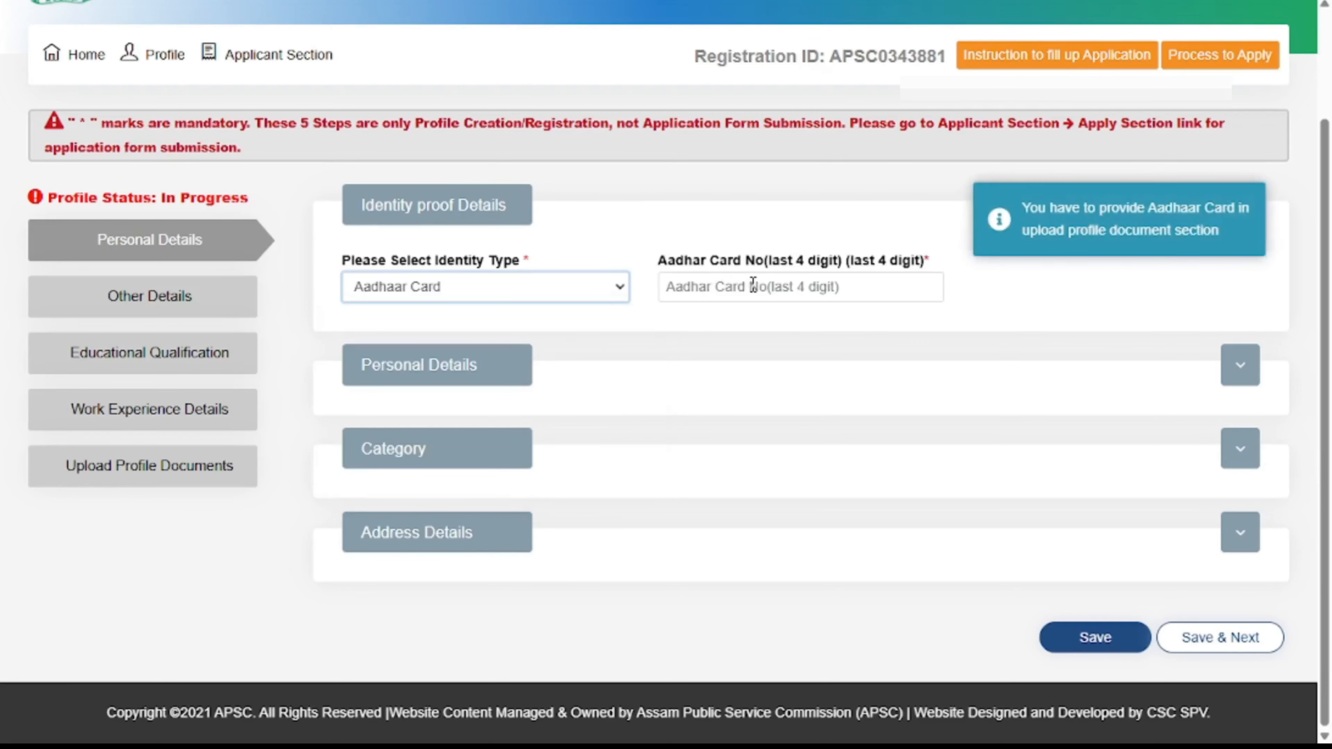
click(715, 287)
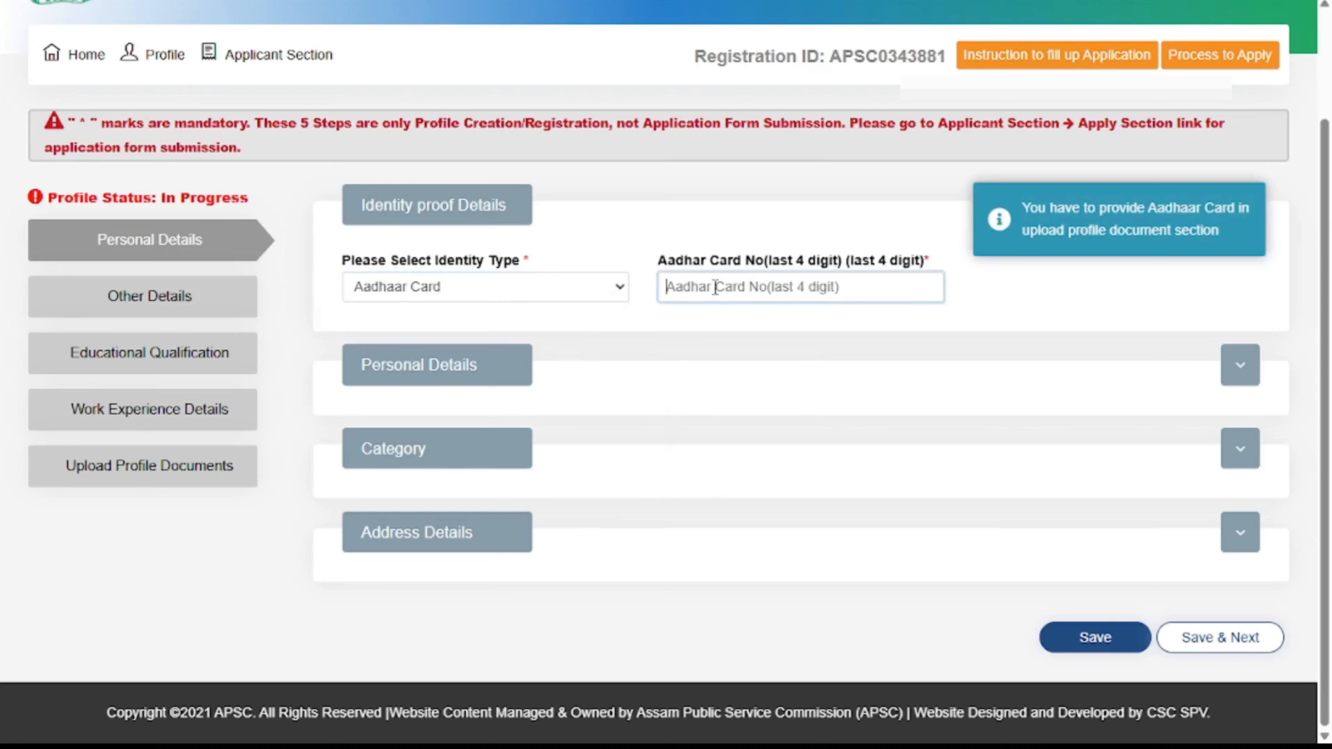
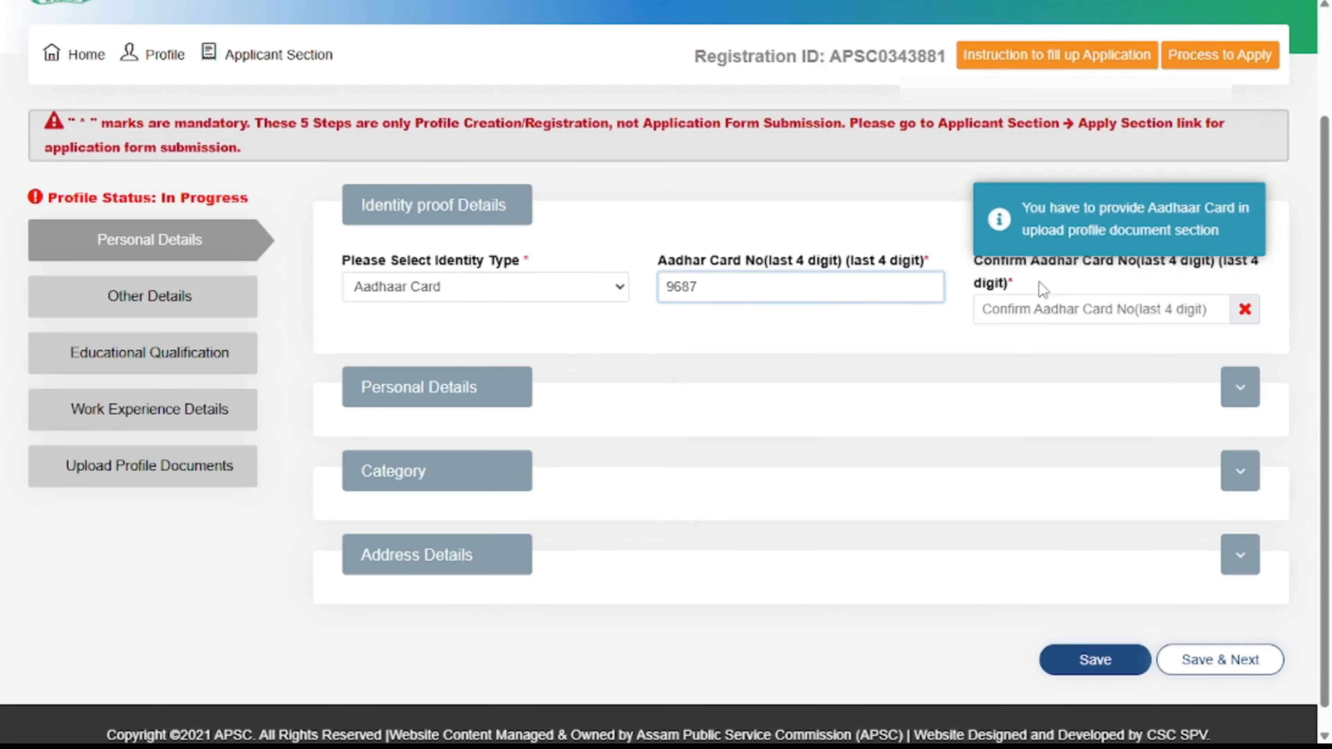
click(999, 304)
text(9687)
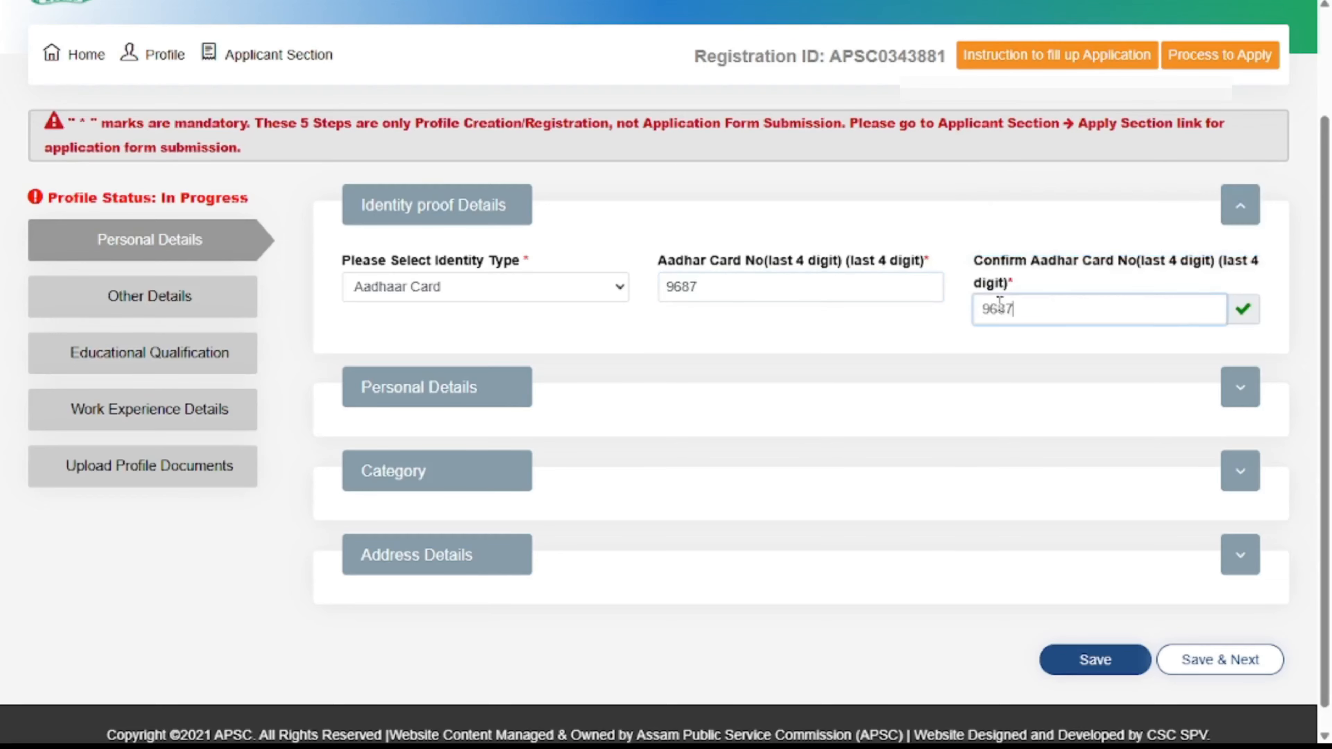
click(983, 209)
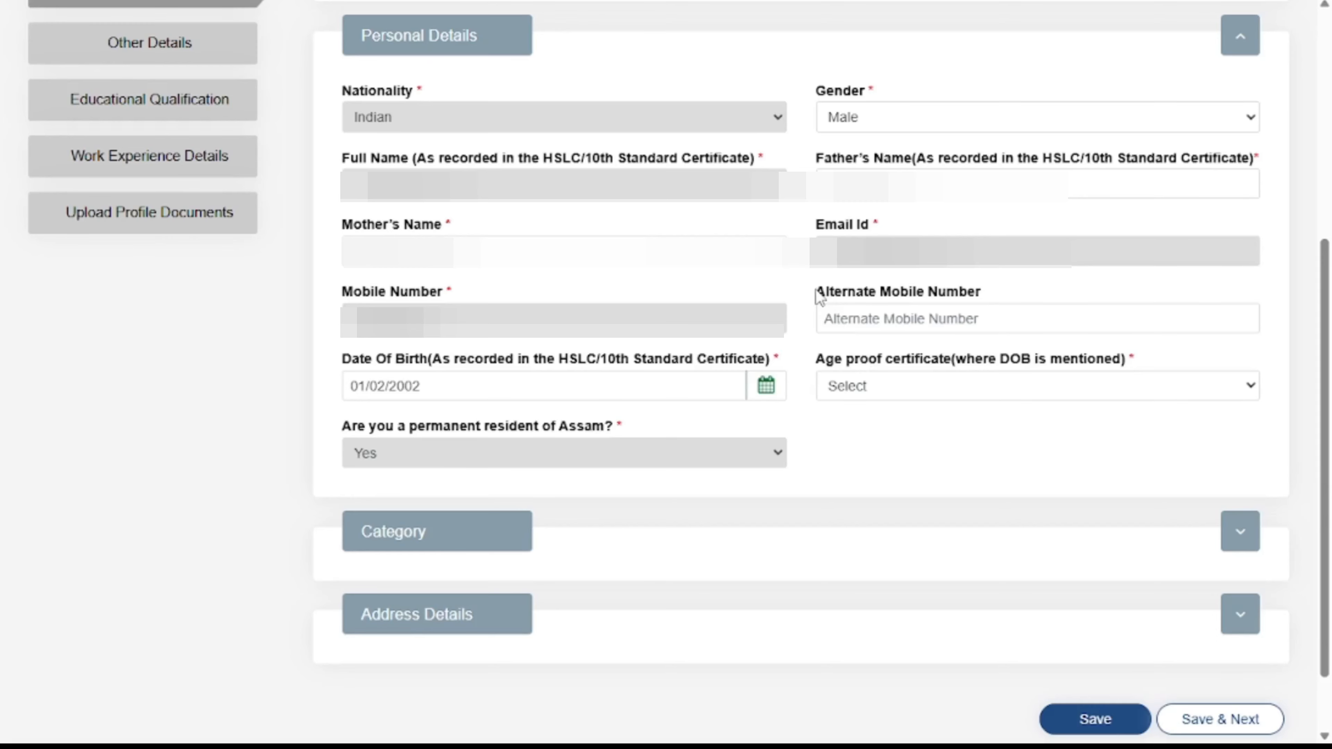
Select 10th/HSLC Admit card as the age proof certificate.
drag(818, 297, 981, 295)
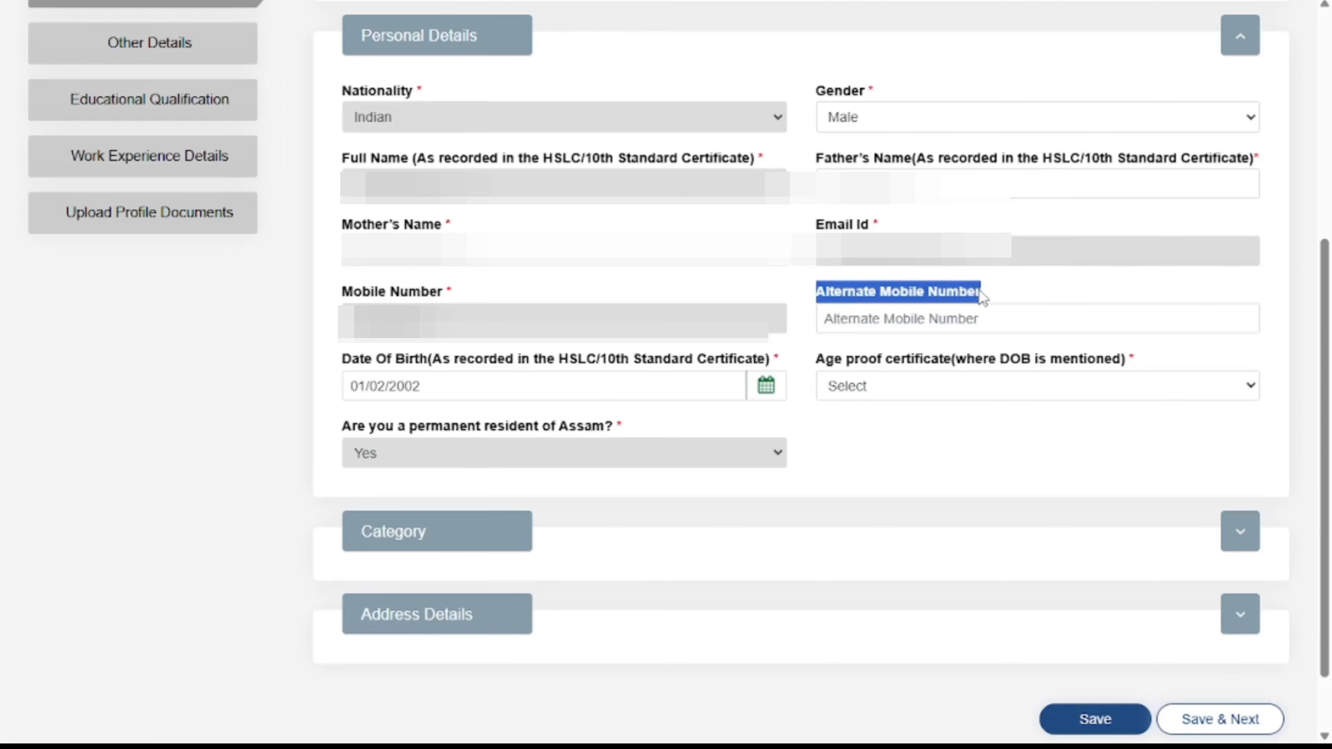
click(904, 317)
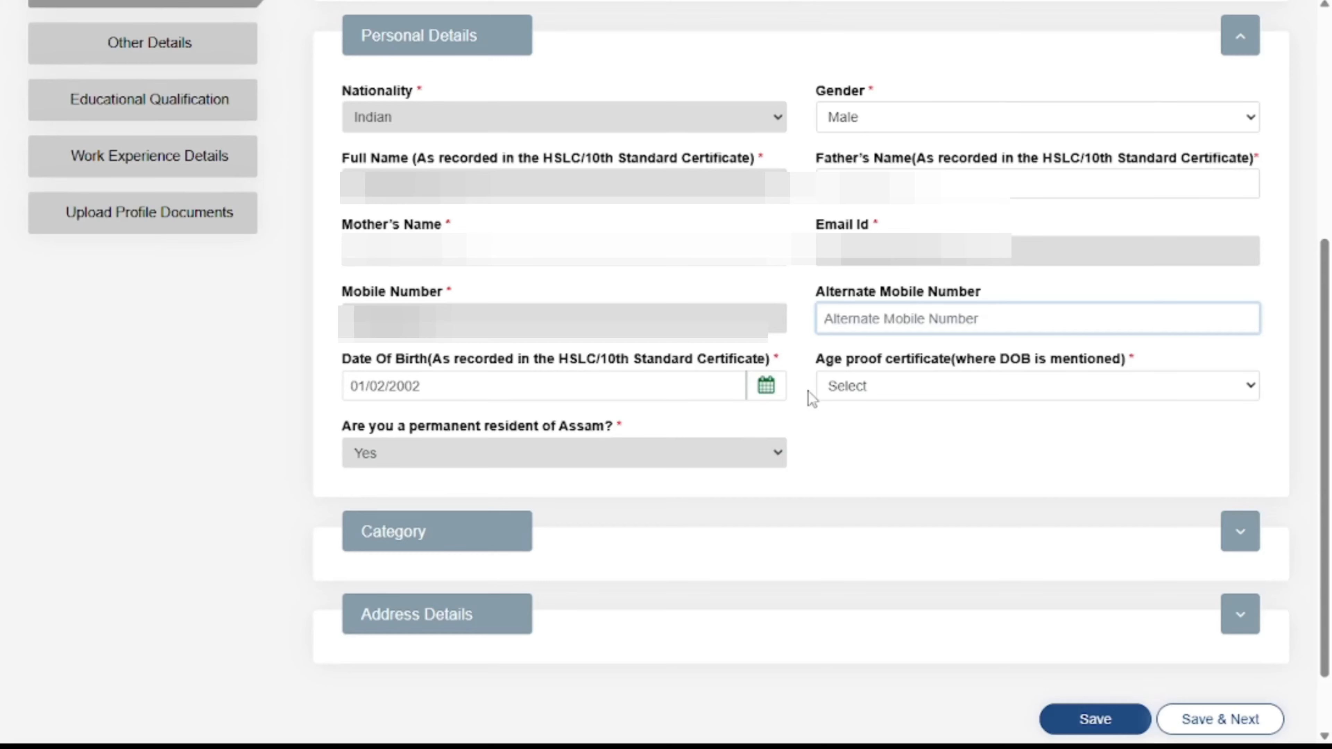
click(960, 396)
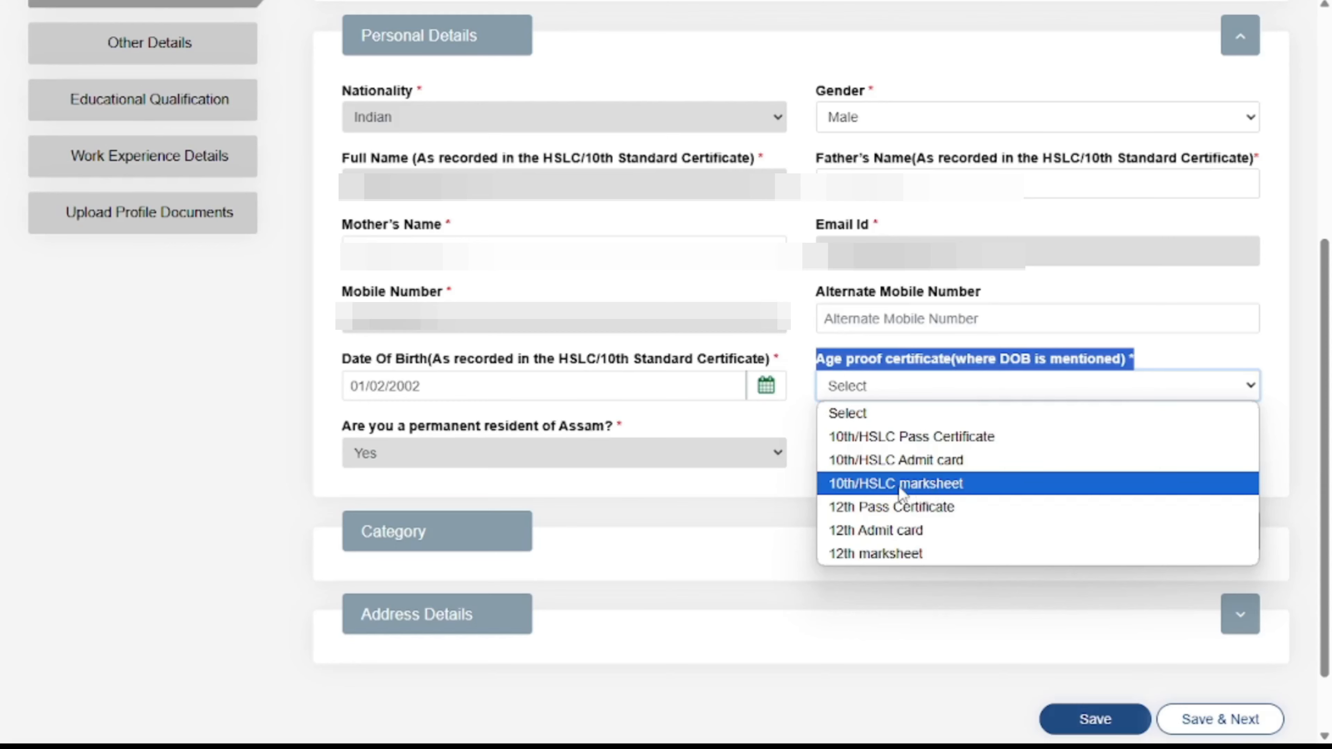
click(973, 468)
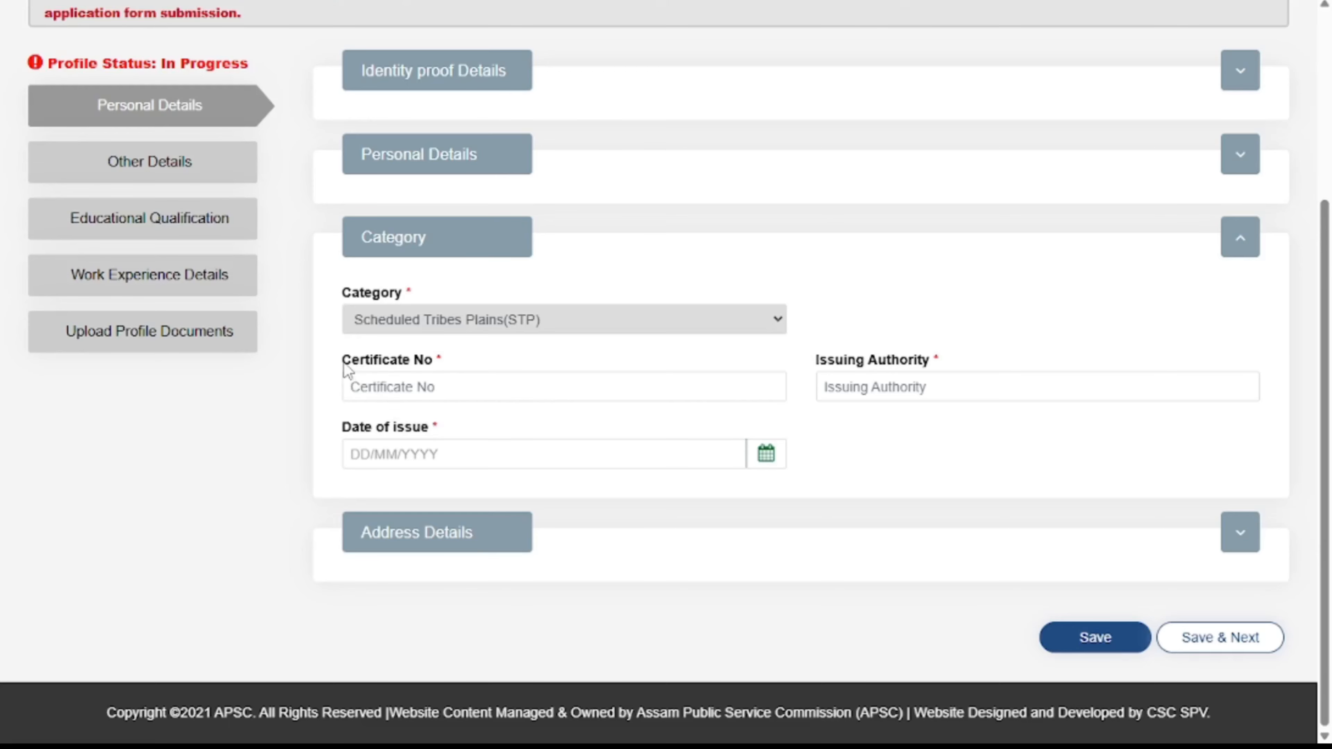
Highlight the Certificate No field and move the issue-date calendar back to earlier years.
drag(344, 365, 438, 365)
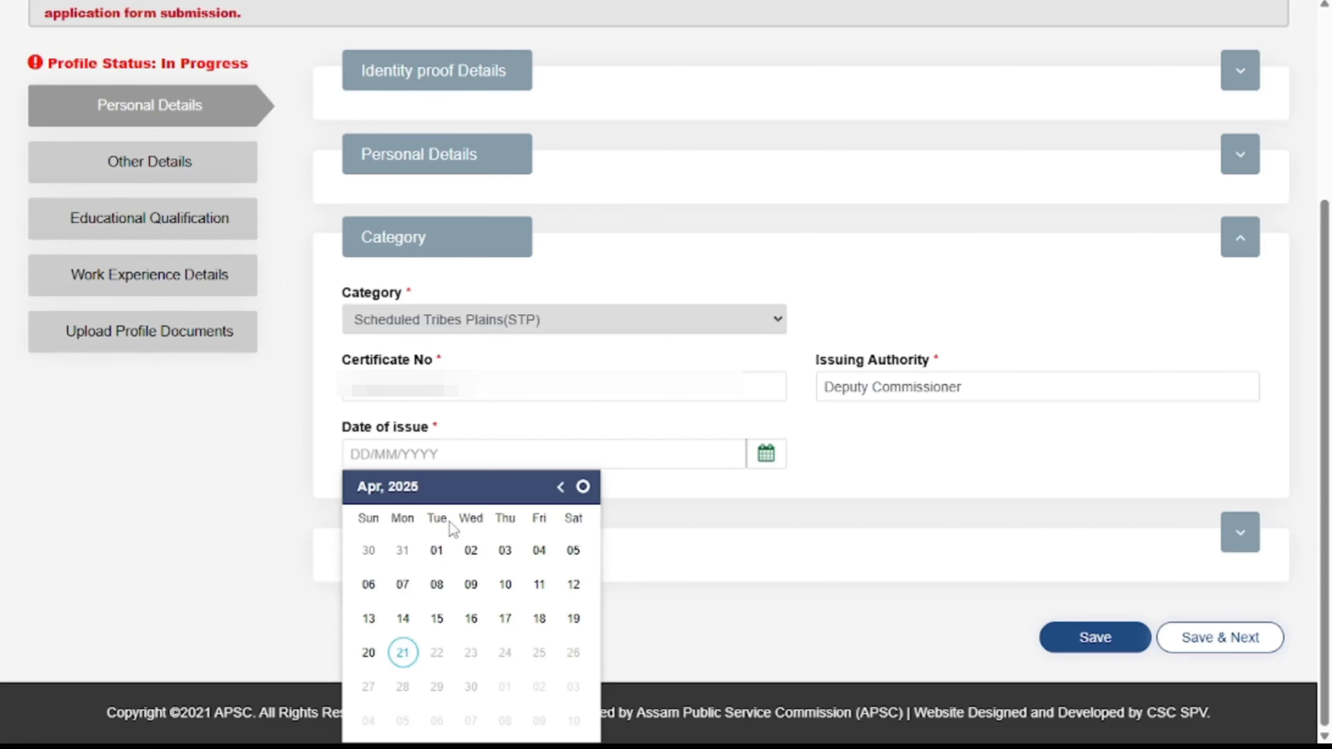
click(418, 499)
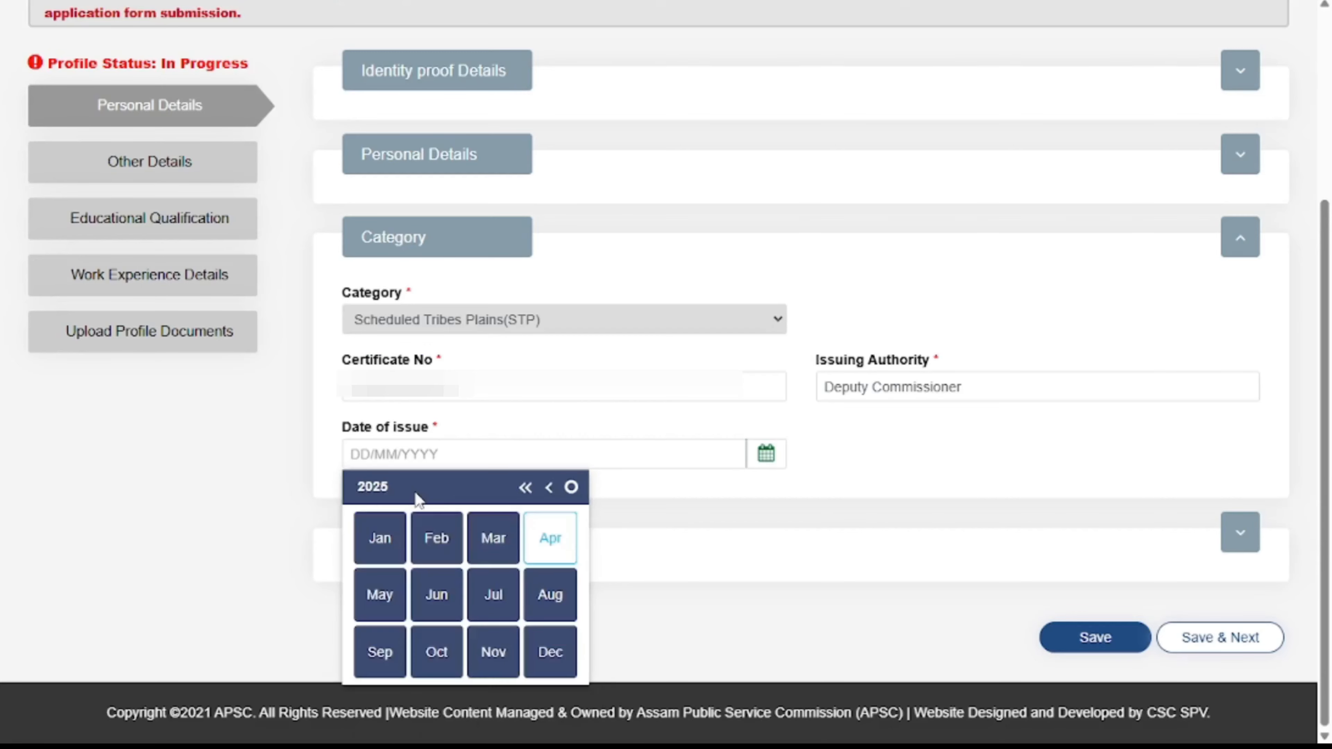
click(525, 489)
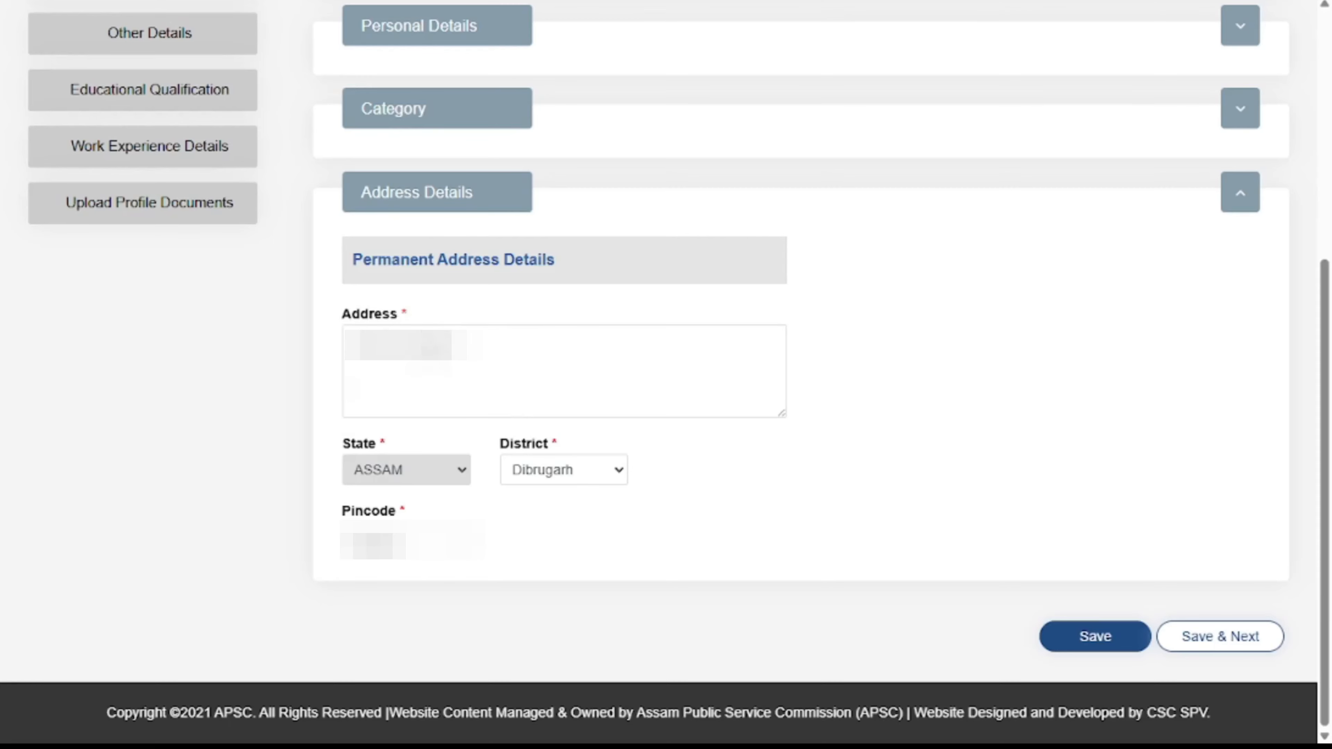
Review the permanent address field, then save the personal details and continue.
drag(346, 323, 423, 318)
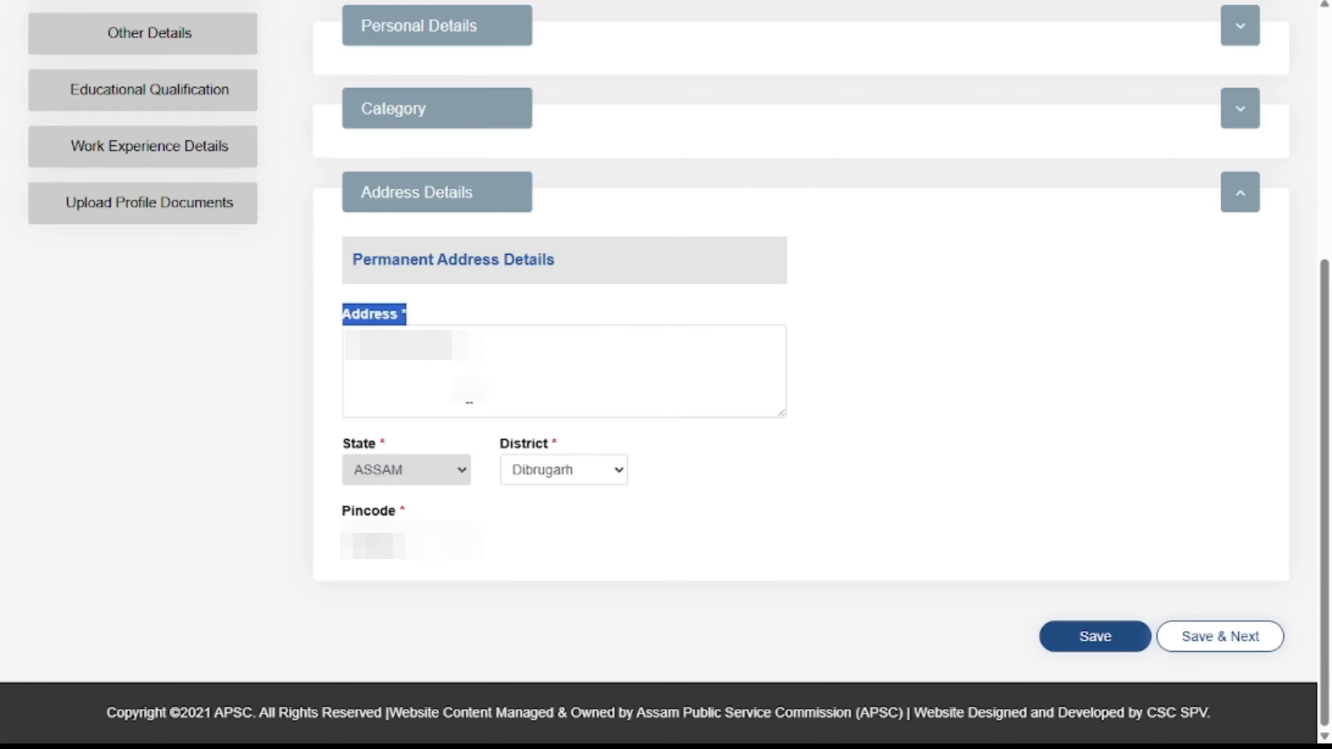
click(930, 403)
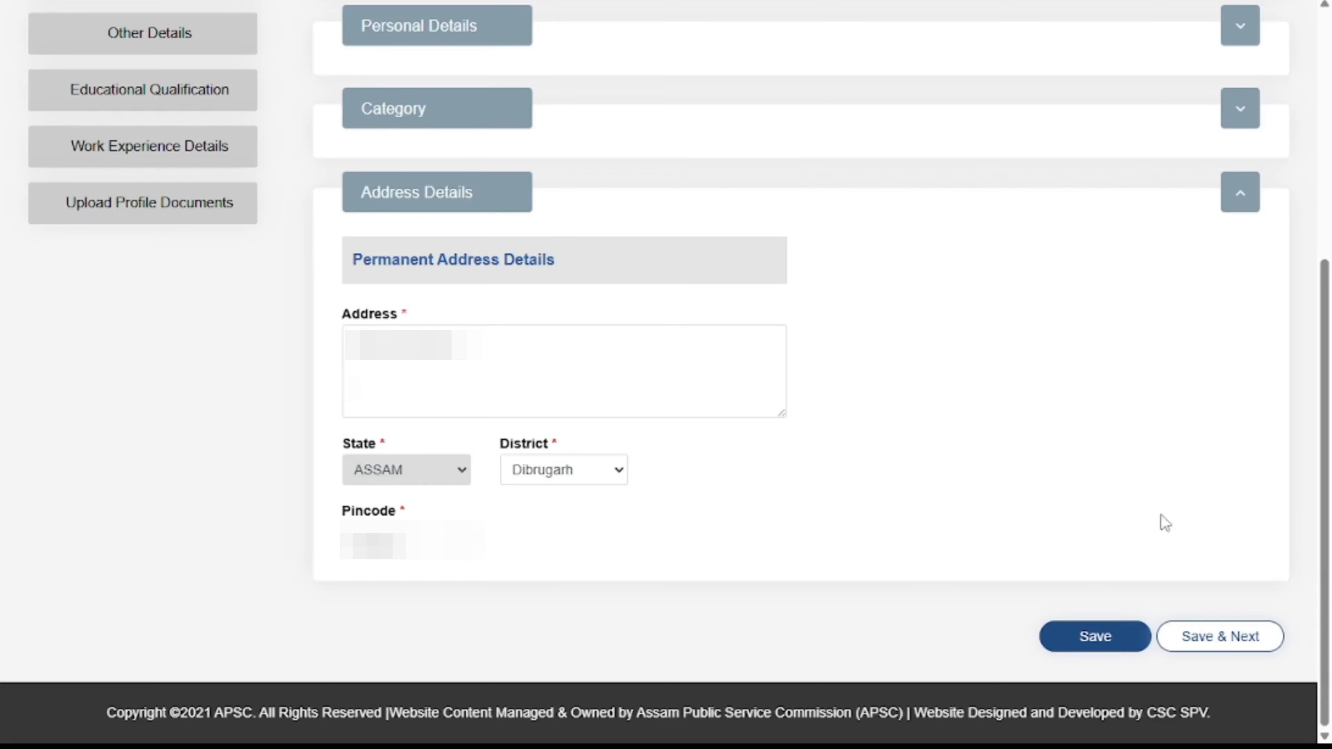
click(1228, 660)
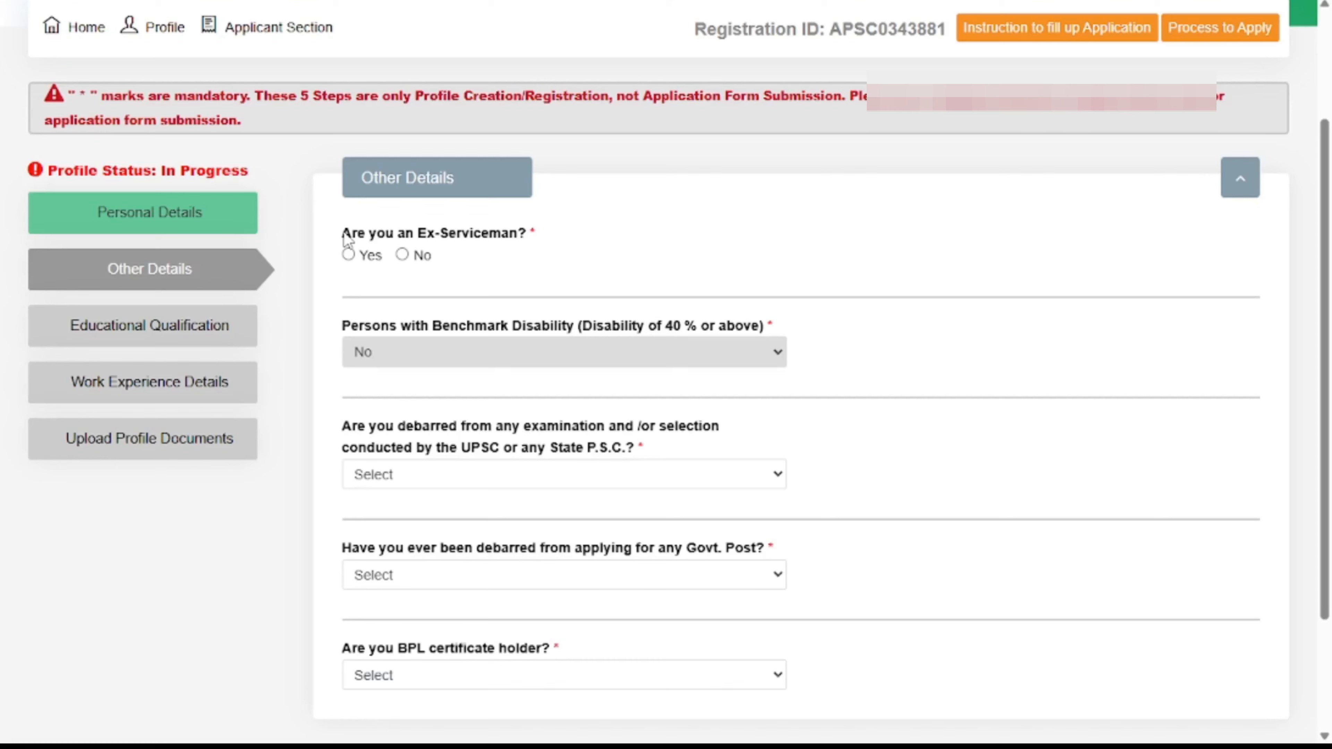
Answer No to ex-serviceman, debarment from examinations and debarment from Govt. posts.
drag(344, 232, 556, 244)
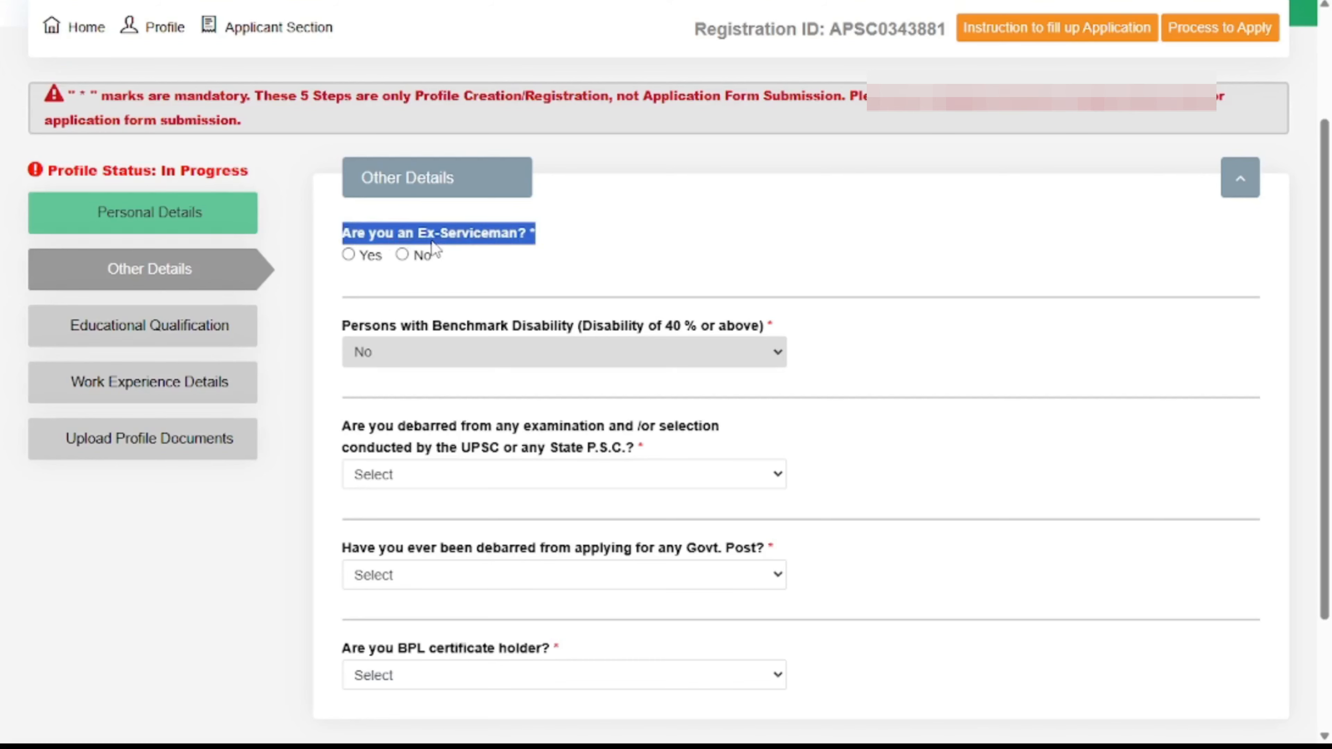
click(402, 255)
click(640, 213)
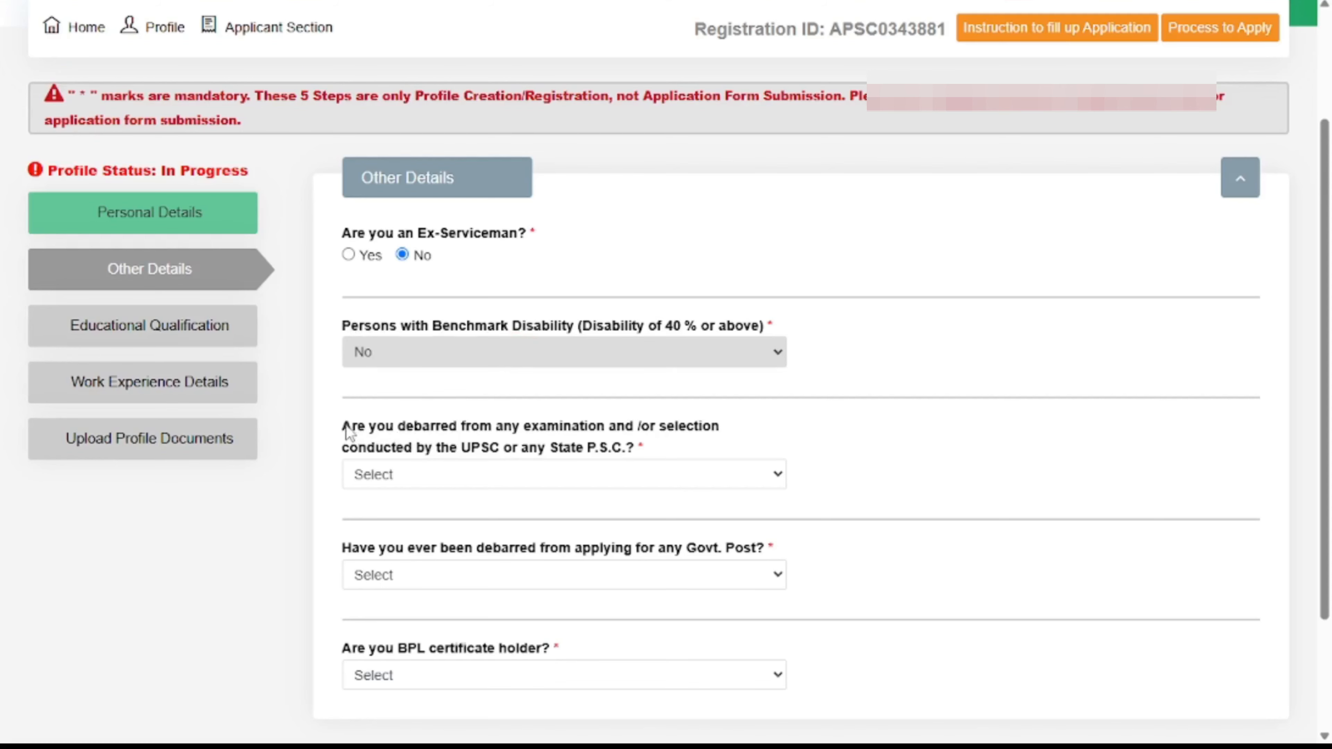
drag(347, 431, 634, 454)
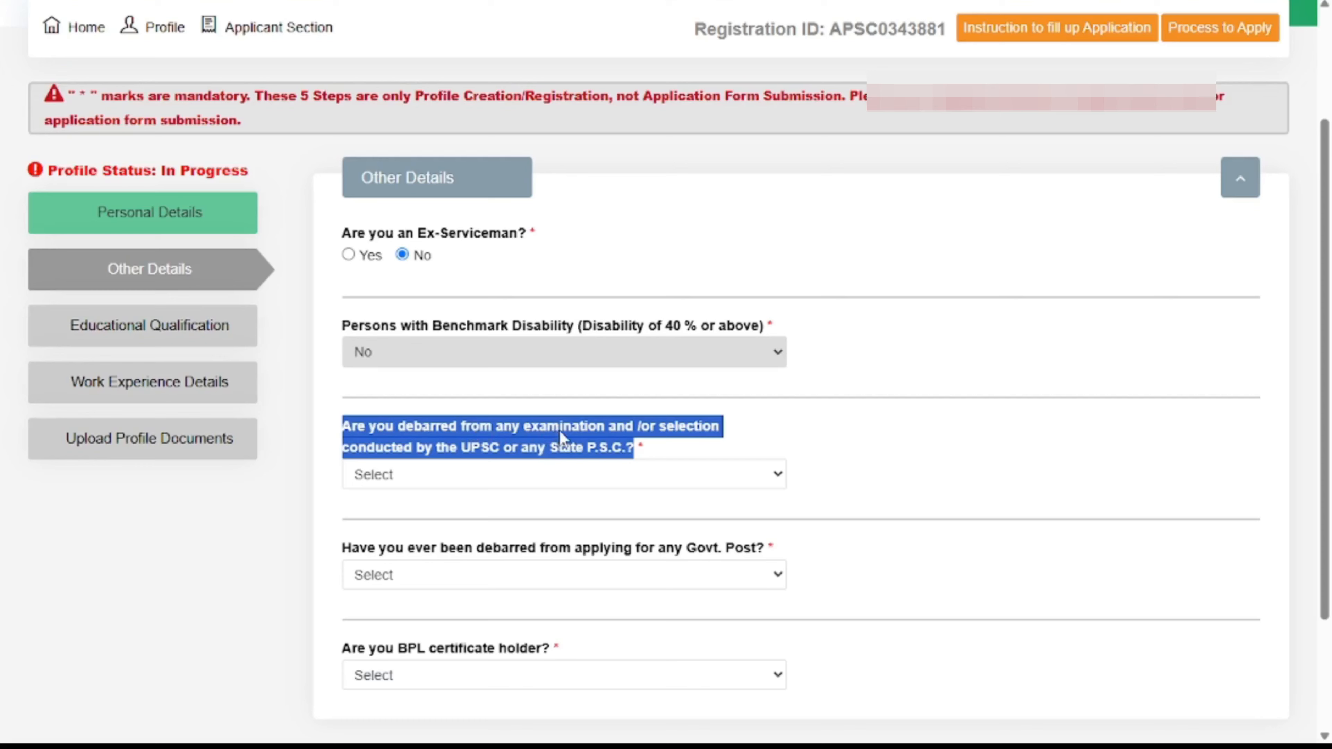
click(419, 475)
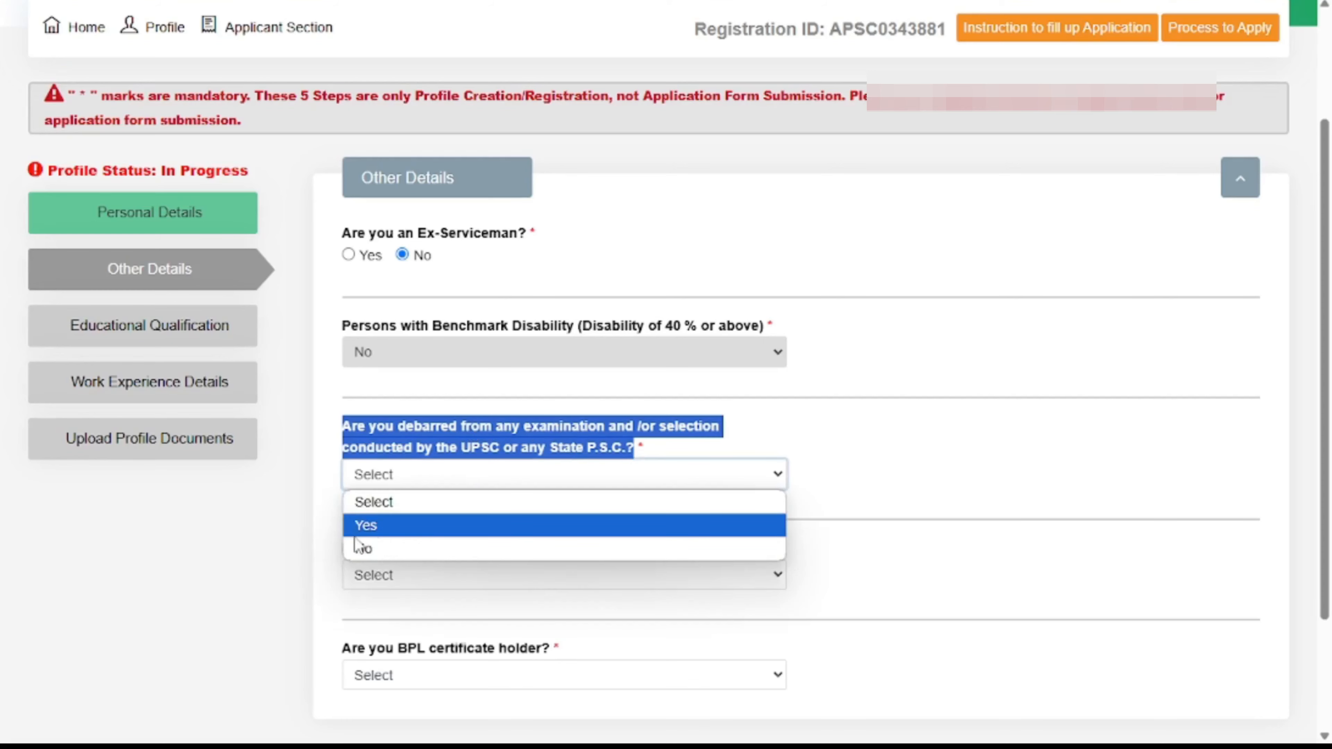
click(392, 551)
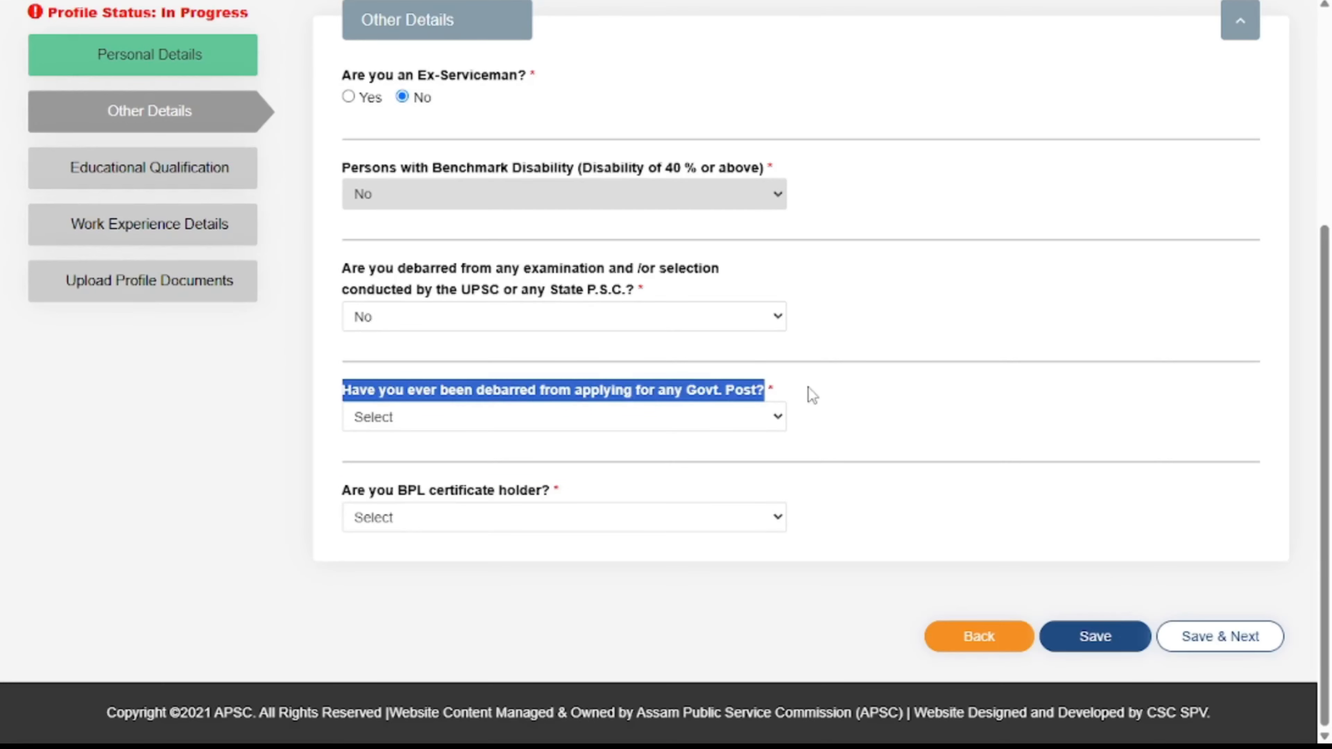
click(603, 424)
click(406, 485)
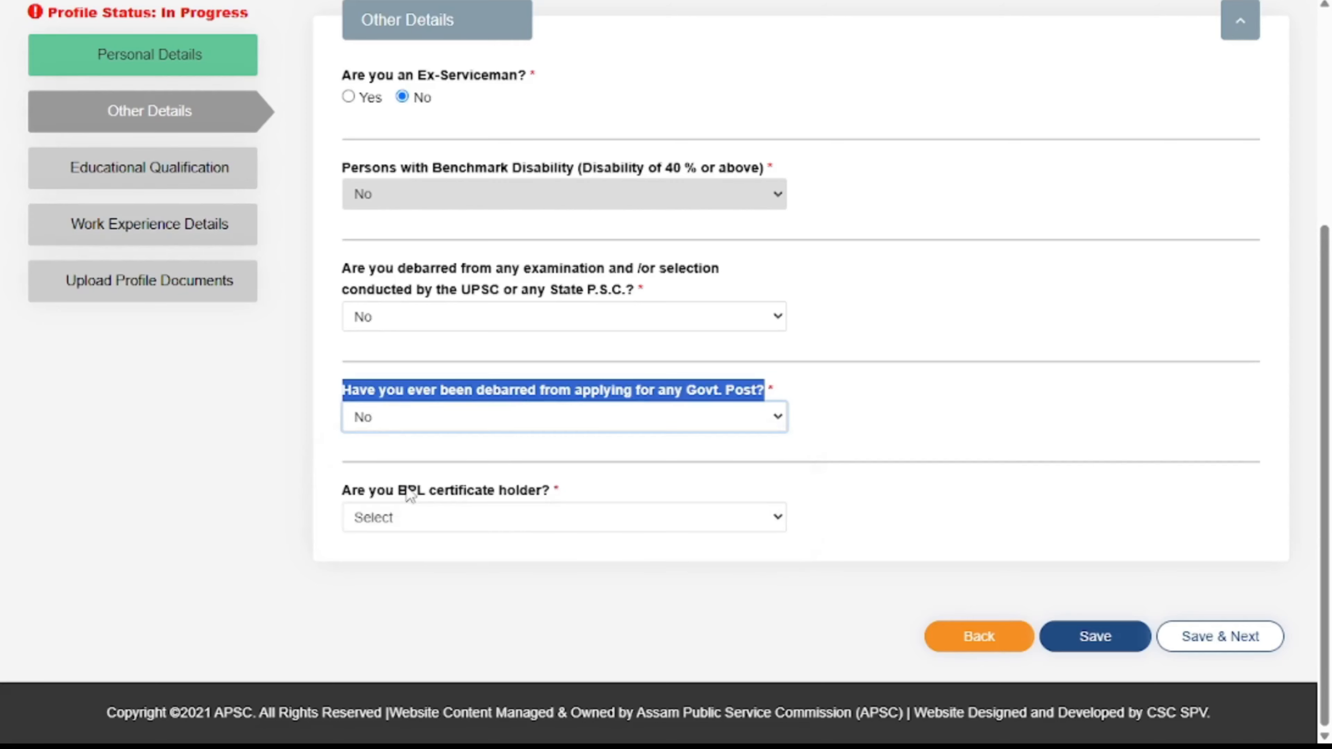
click(815, 421)
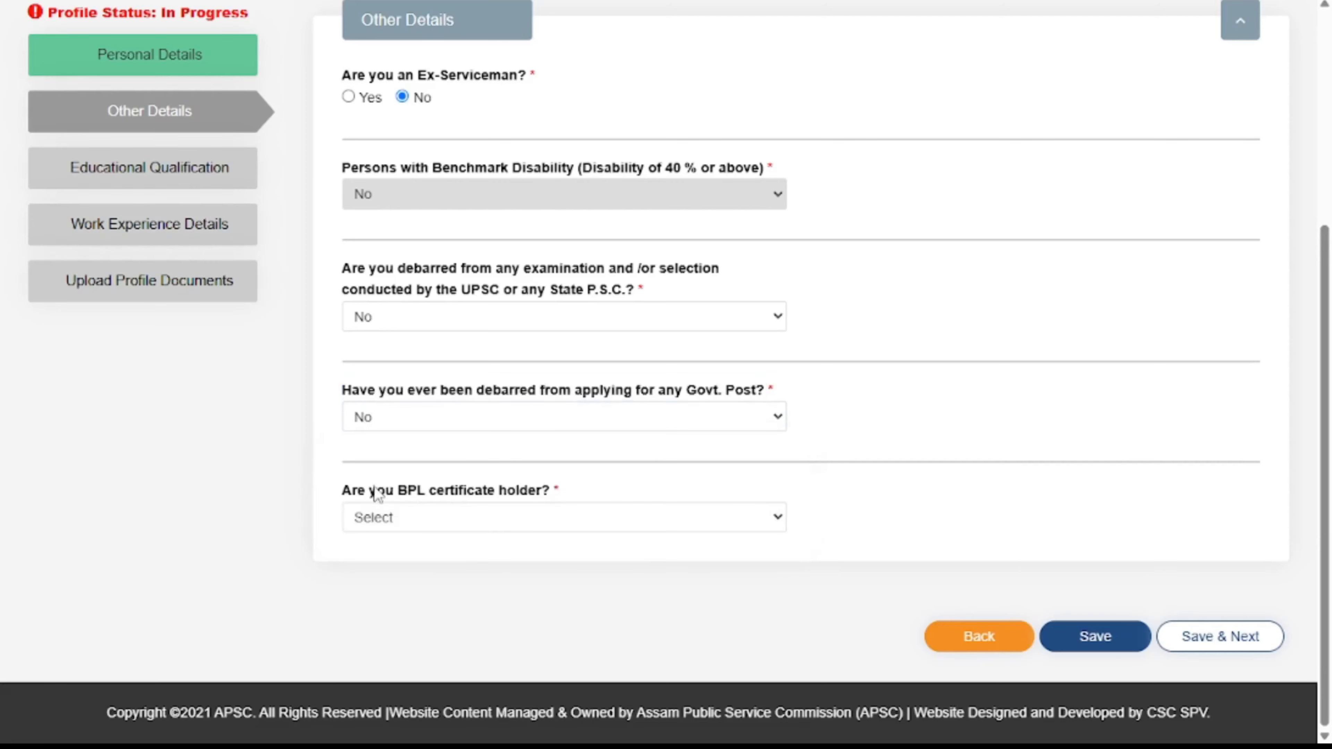
Answer No to the BPL certificate question, then save and confirm the Other Details.
drag(343, 495, 509, 513)
click(508, 513)
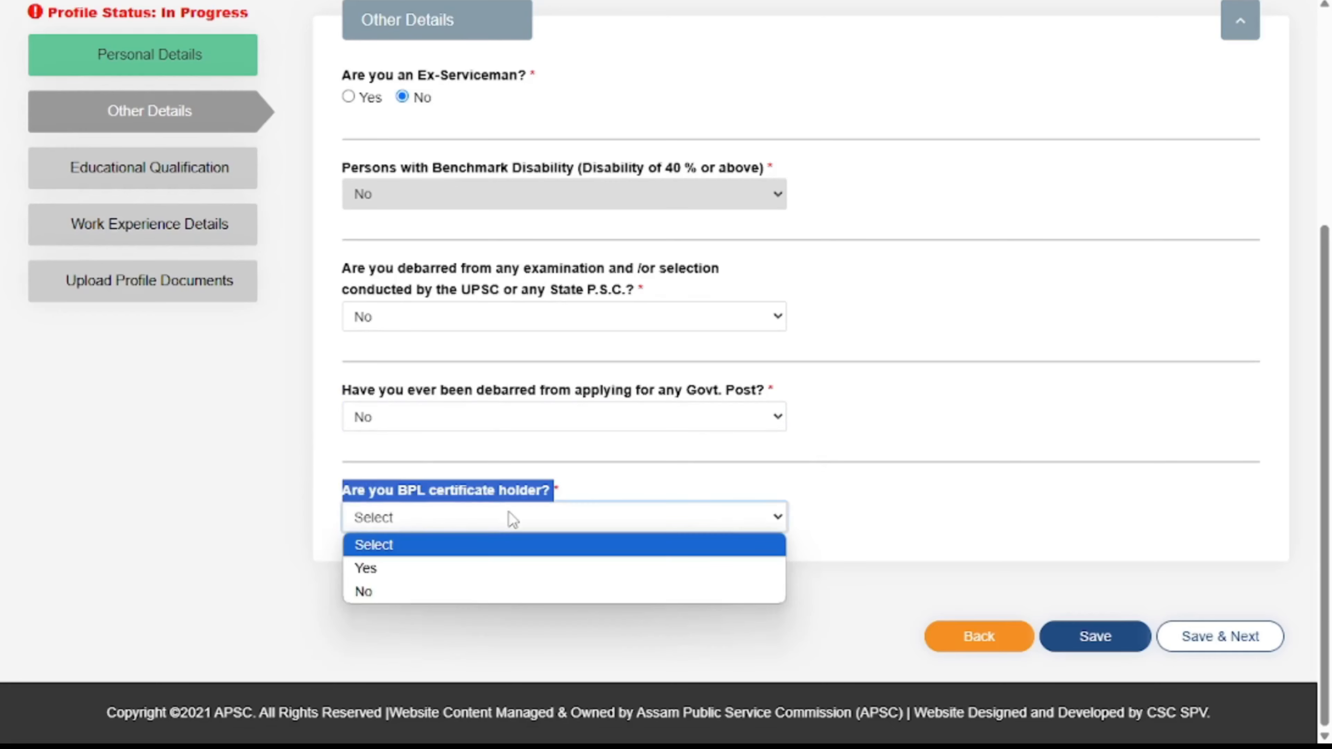
click(394, 592)
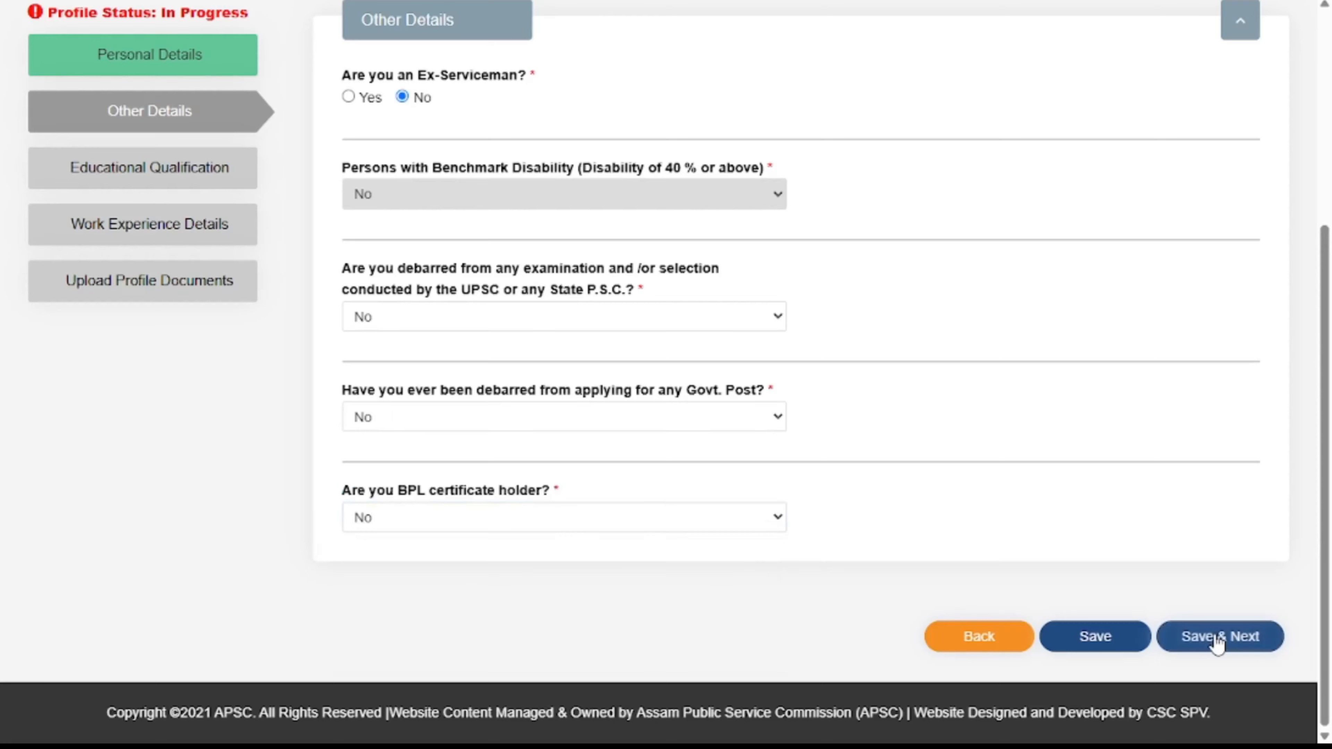
click(1199, 635)
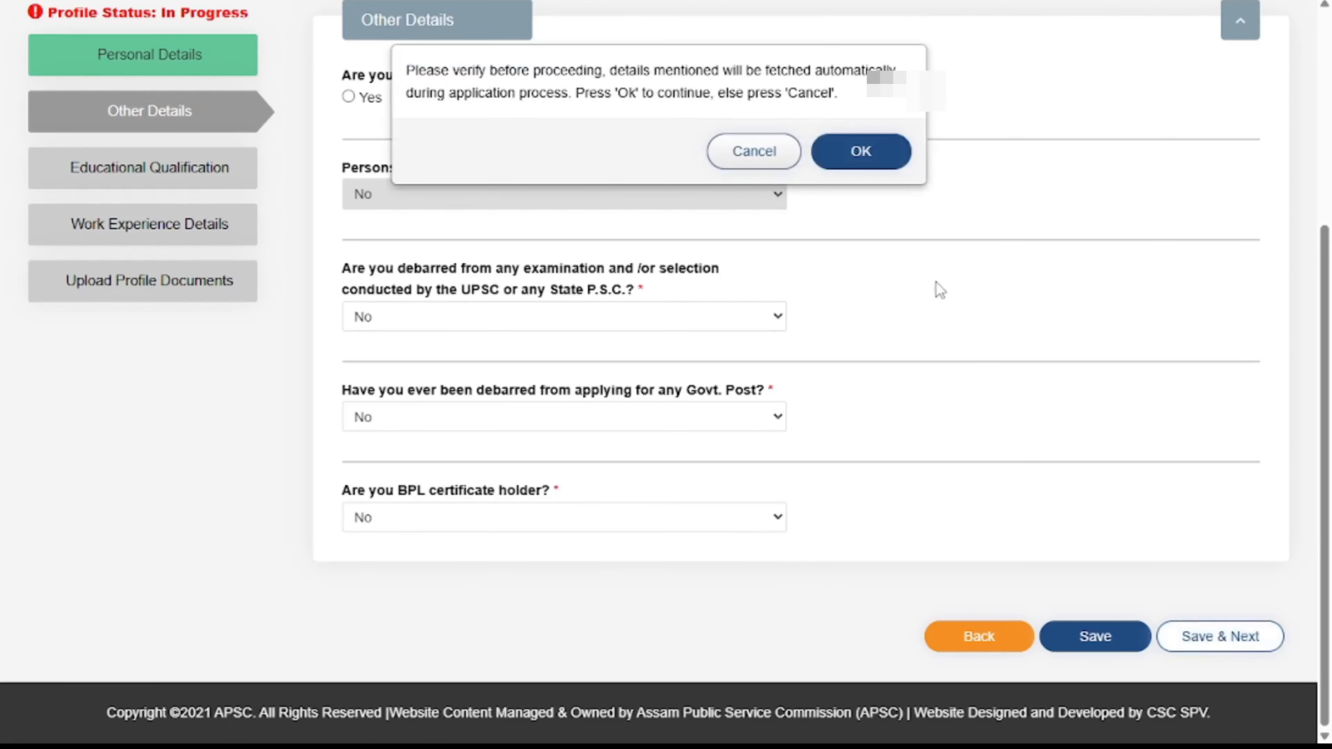
click(878, 164)
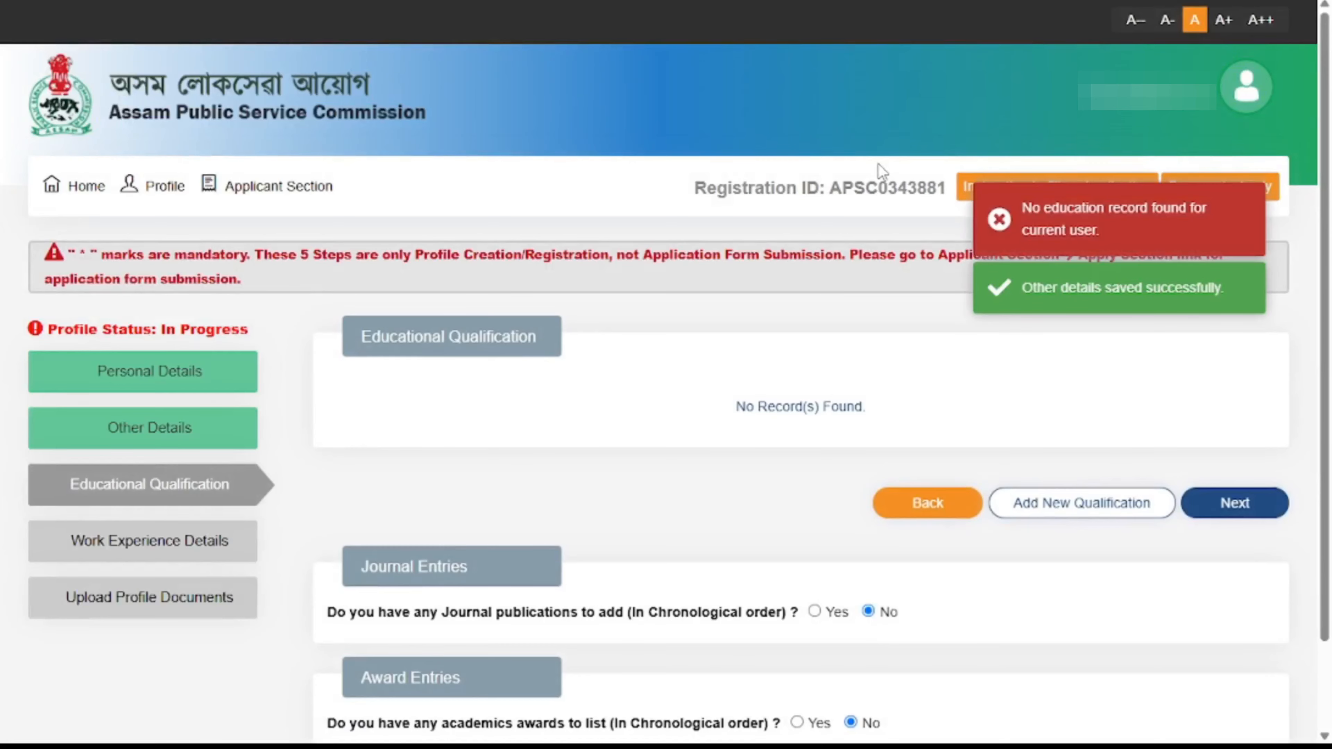
click(999, 220)
Start a new educational qualification entry and open the Qualification Type choices.
scroll(808, 340, down, 2)
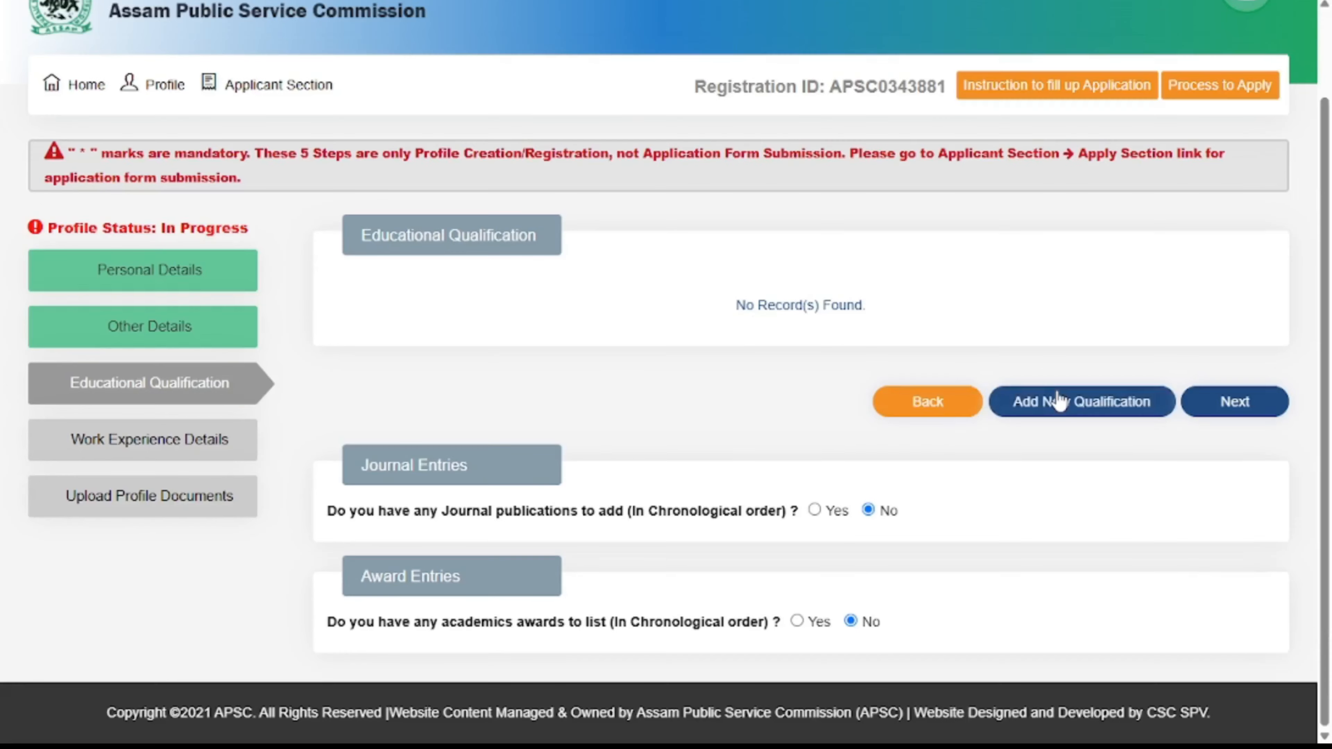
click(1028, 401)
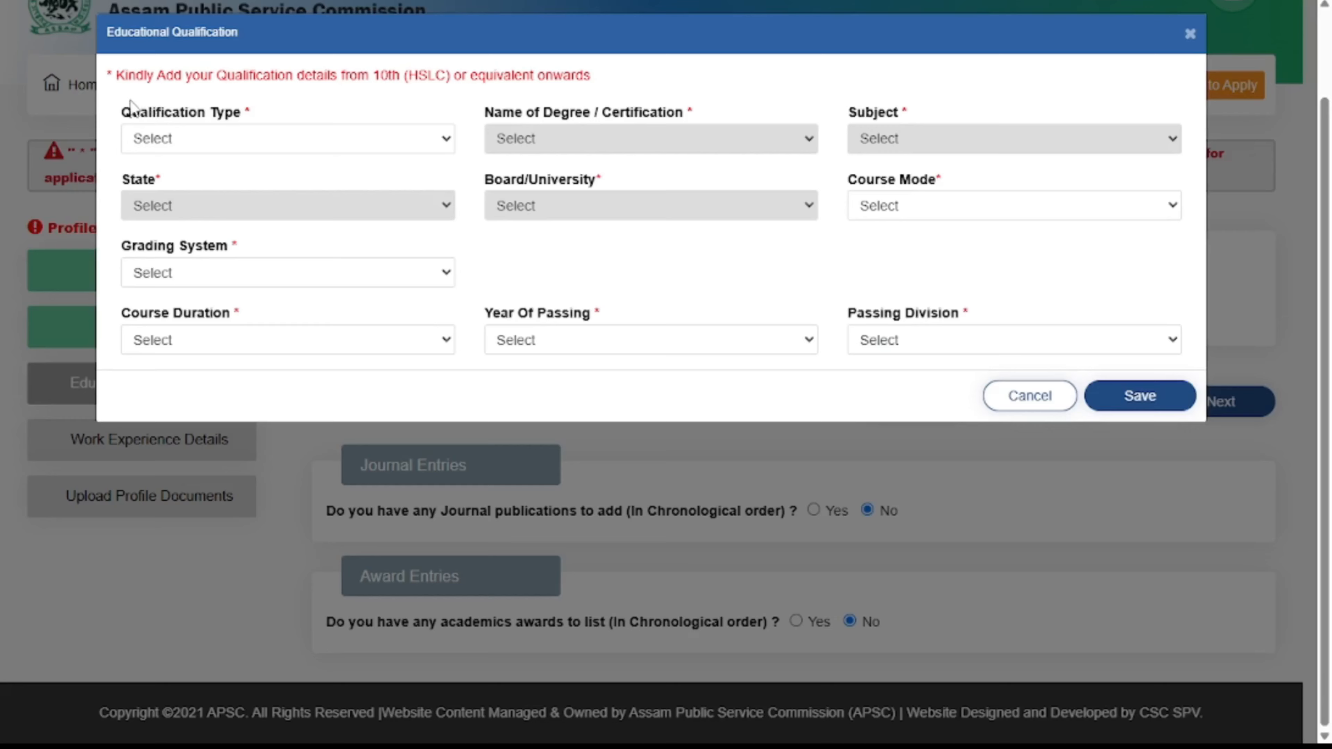
drag(124, 108, 251, 116)
click(212, 141)
Set the qualification to 10th with 10th Subjects, state ASSAM and board SEBA.
click(140, 191)
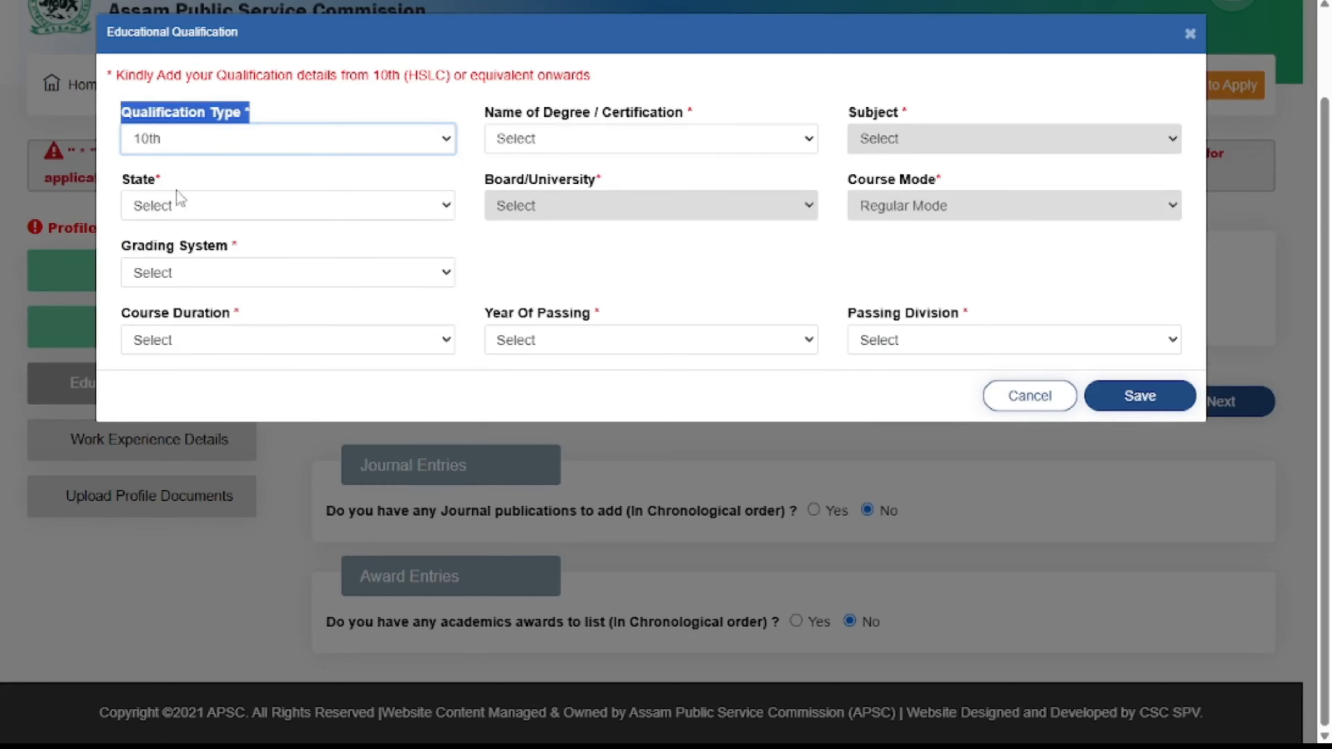
mouse_move(681, 102)
mouse_down()
mouse_move(629, 119)
mouse_move(694, 117)
mouse_up()
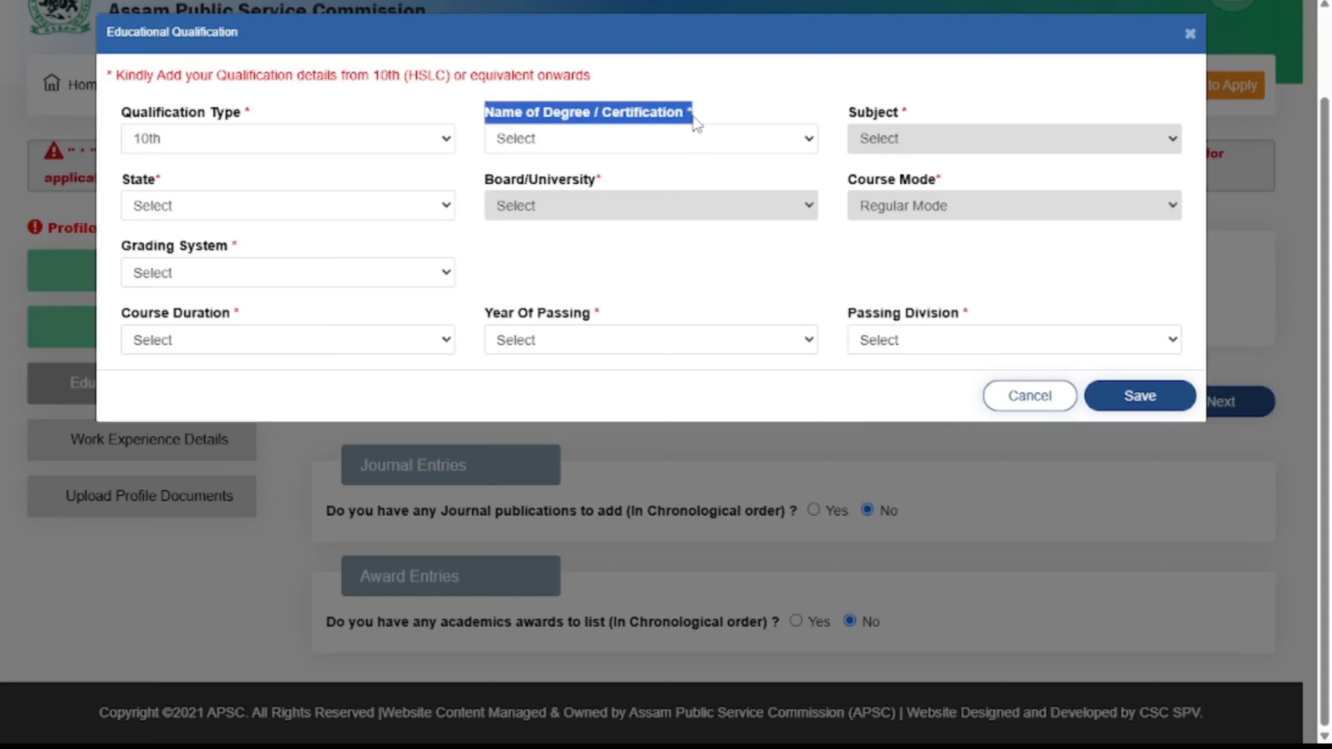
click(631, 133)
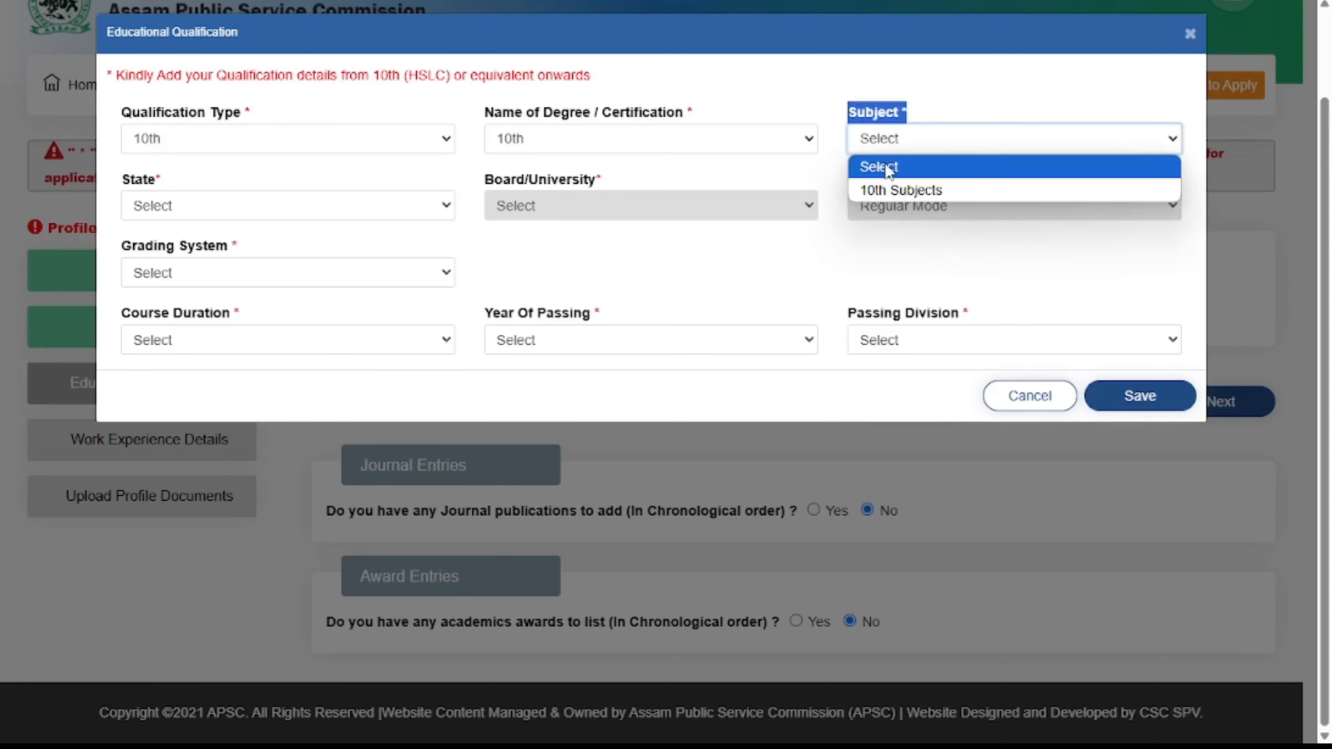
click(867, 187)
click(789, 101)
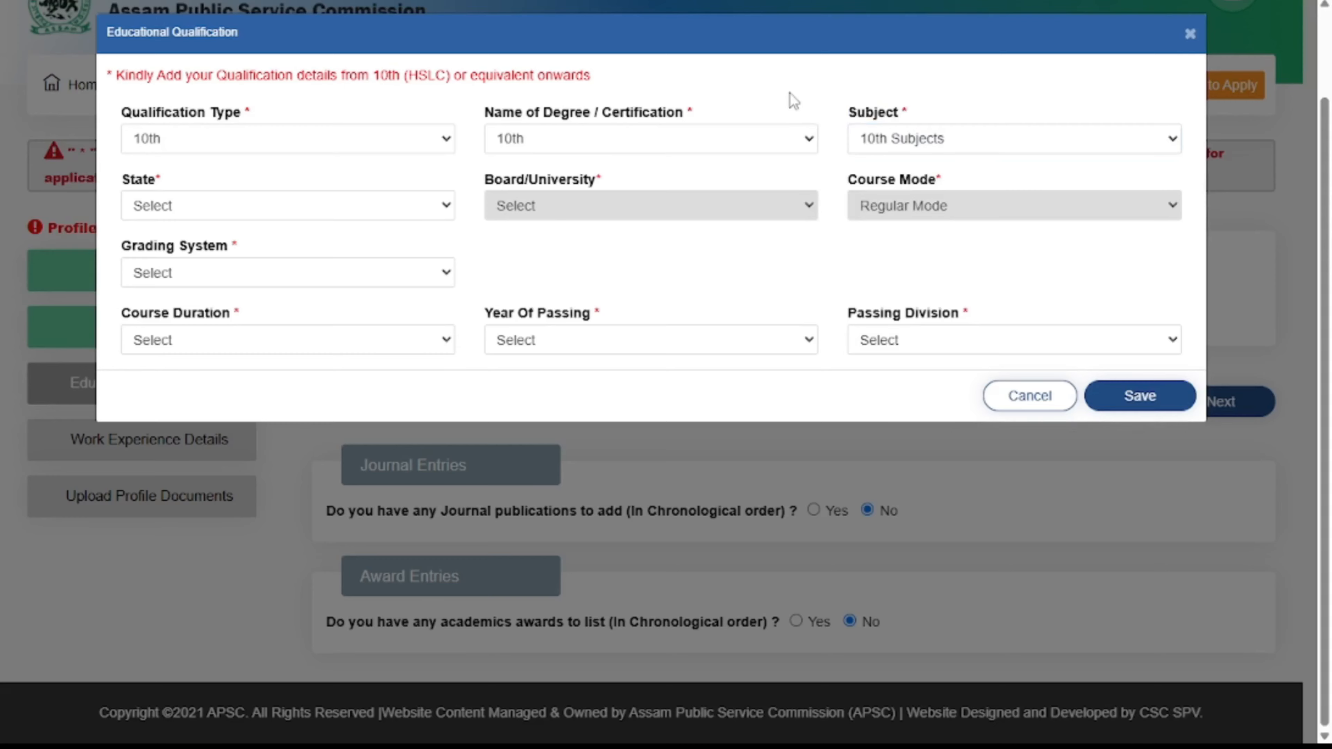
double_click(131, 179)
click(157, 205)
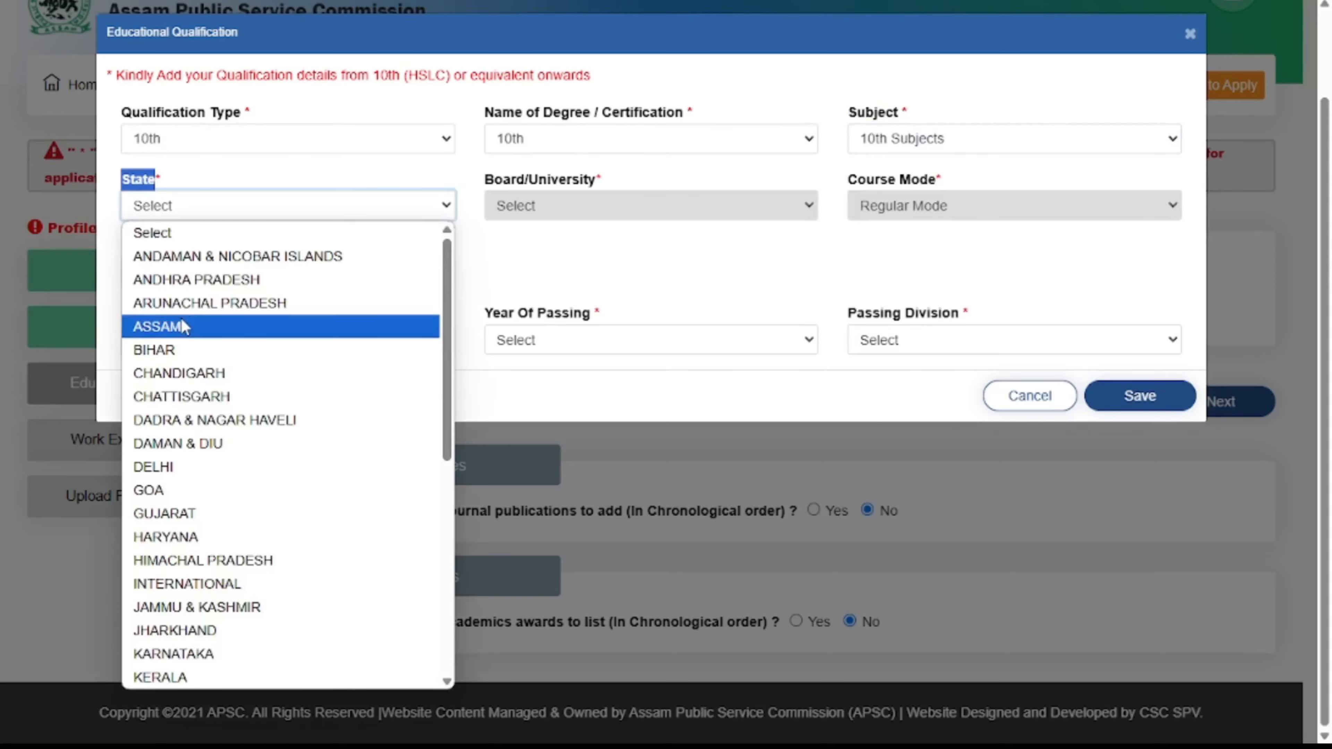
click(182, 327)
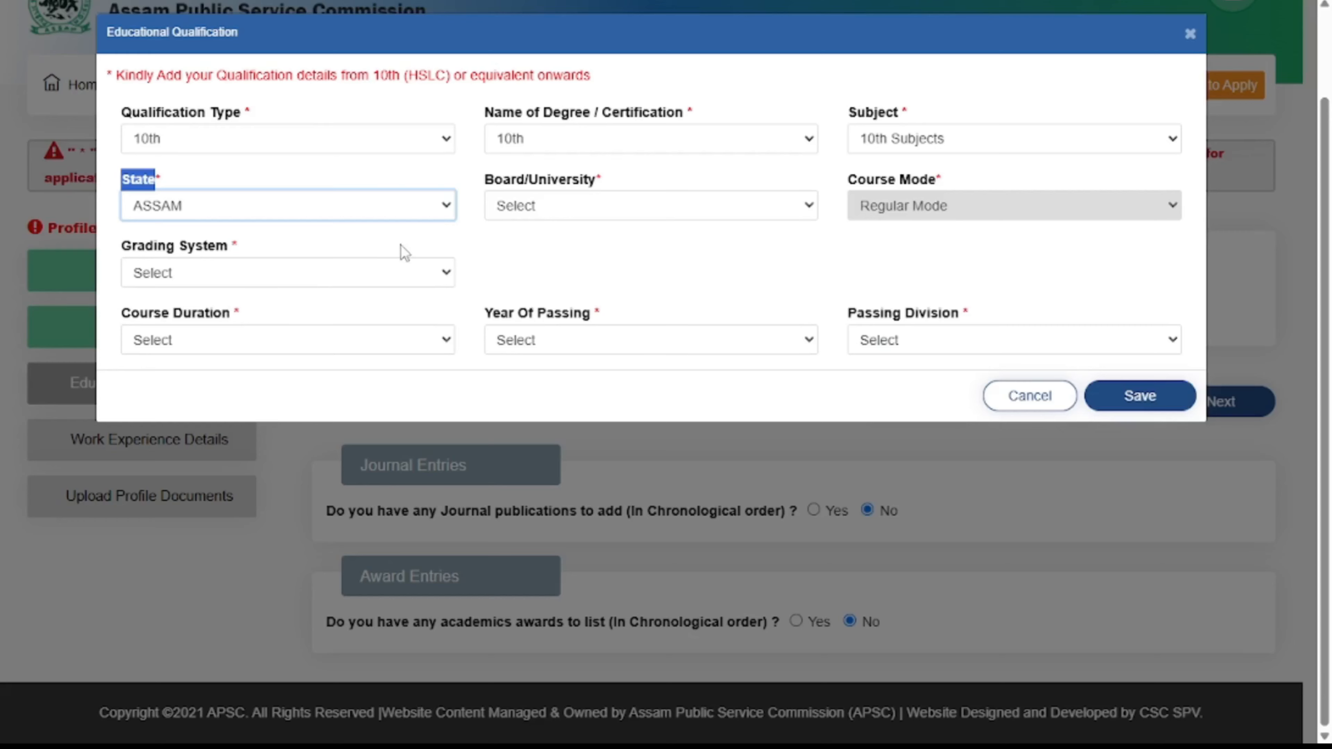
click(554, 207)
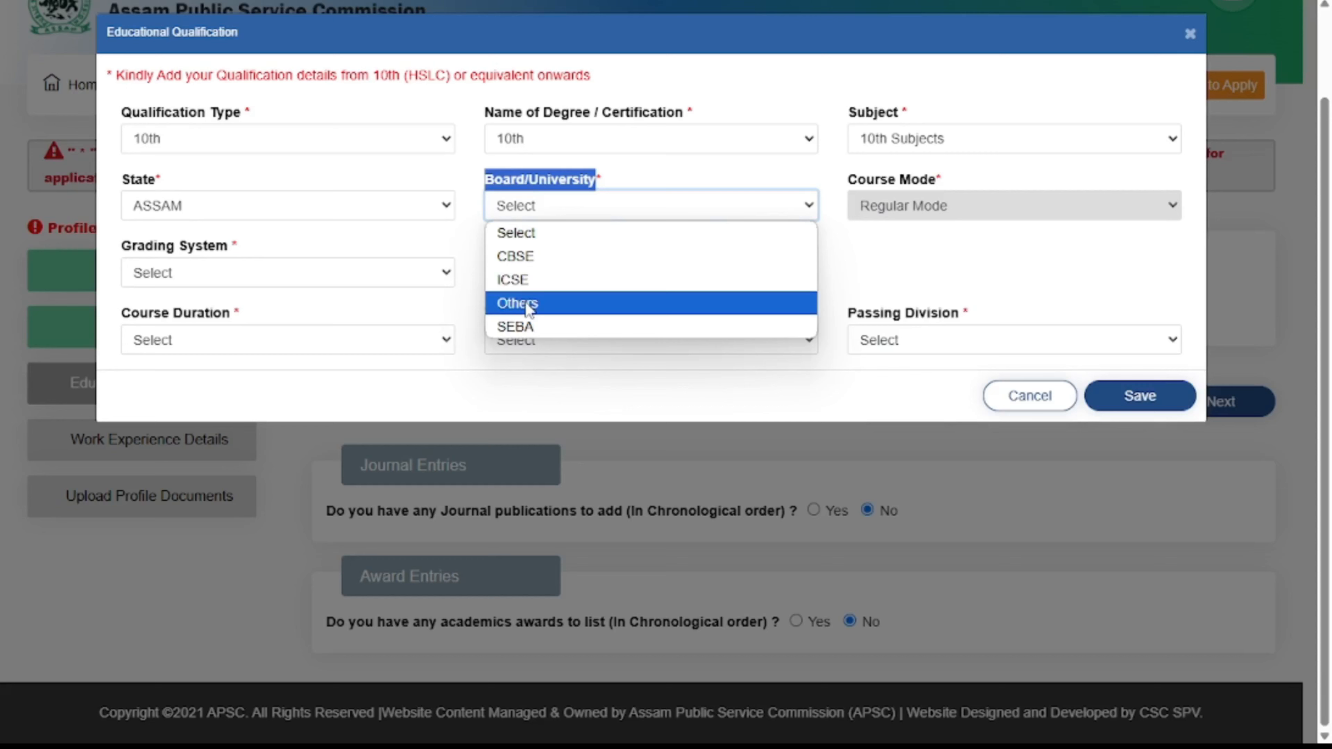
click(521, 325)
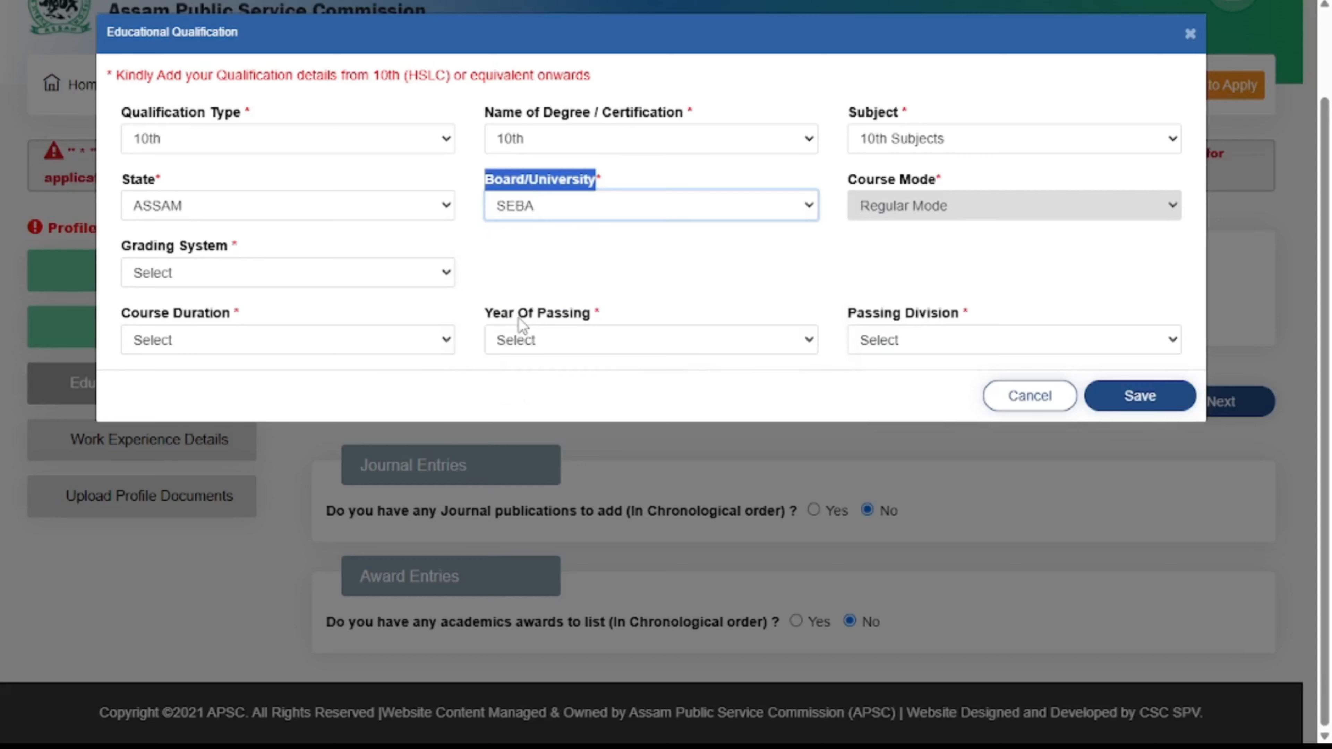
click(732, 260)
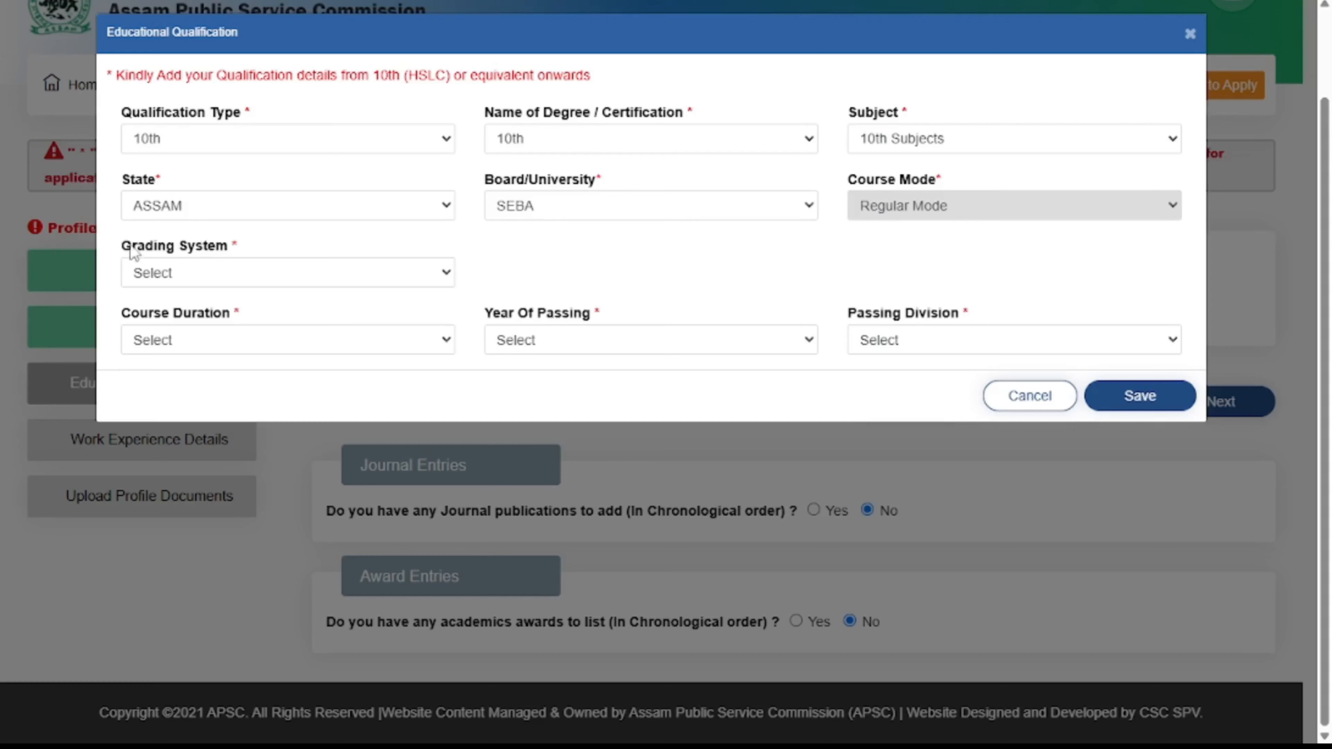
Grade by Marks and enter 356 obtained out of 600 total.
drag(133, 252, 247, 257)
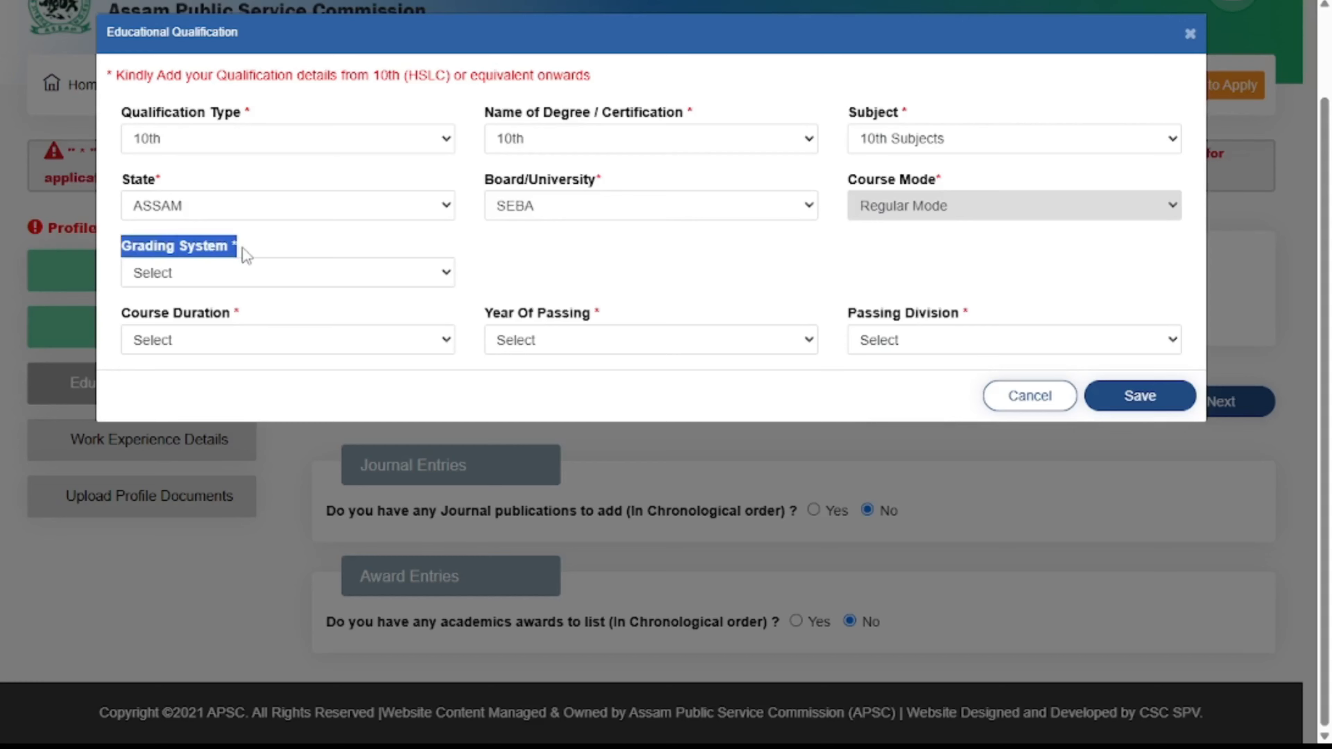
click(220, 266)
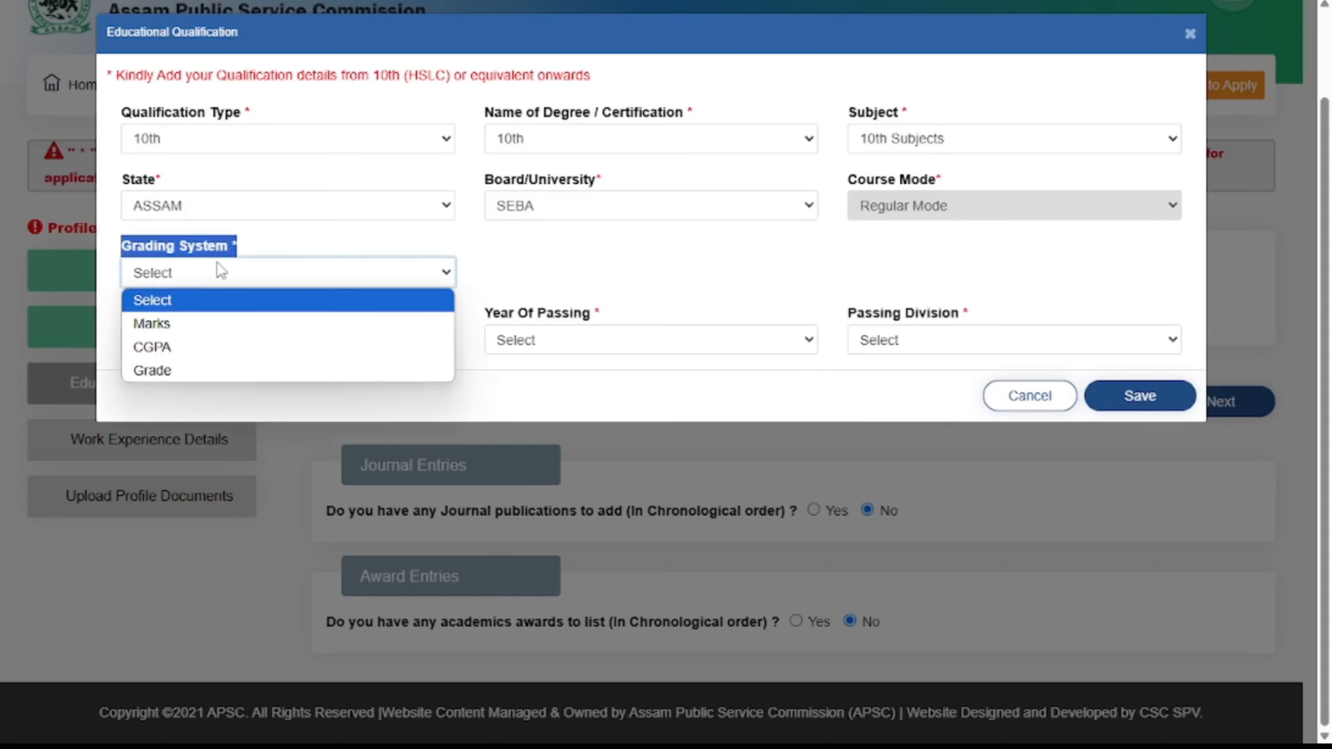
click(165, 322)
click(456, 250)
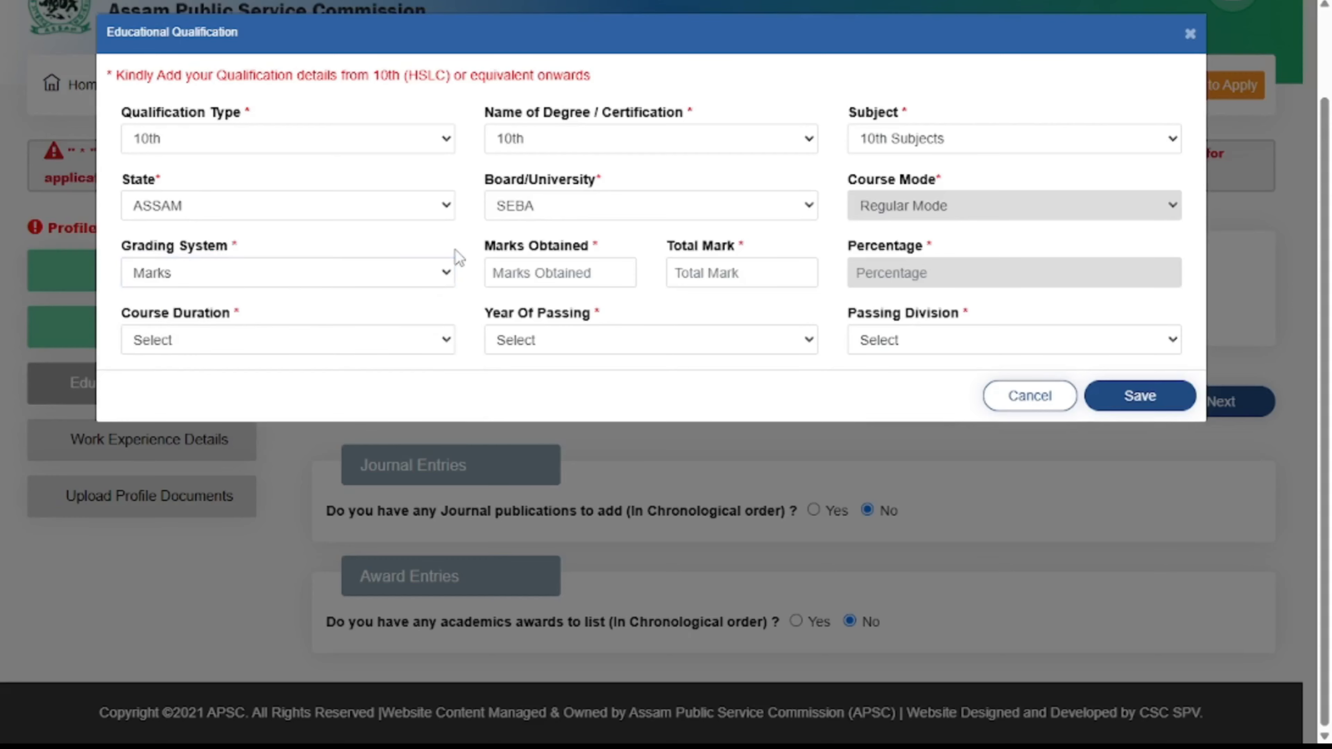
drag(481, 247, 593, 257)
click(557, 271)
text(3)
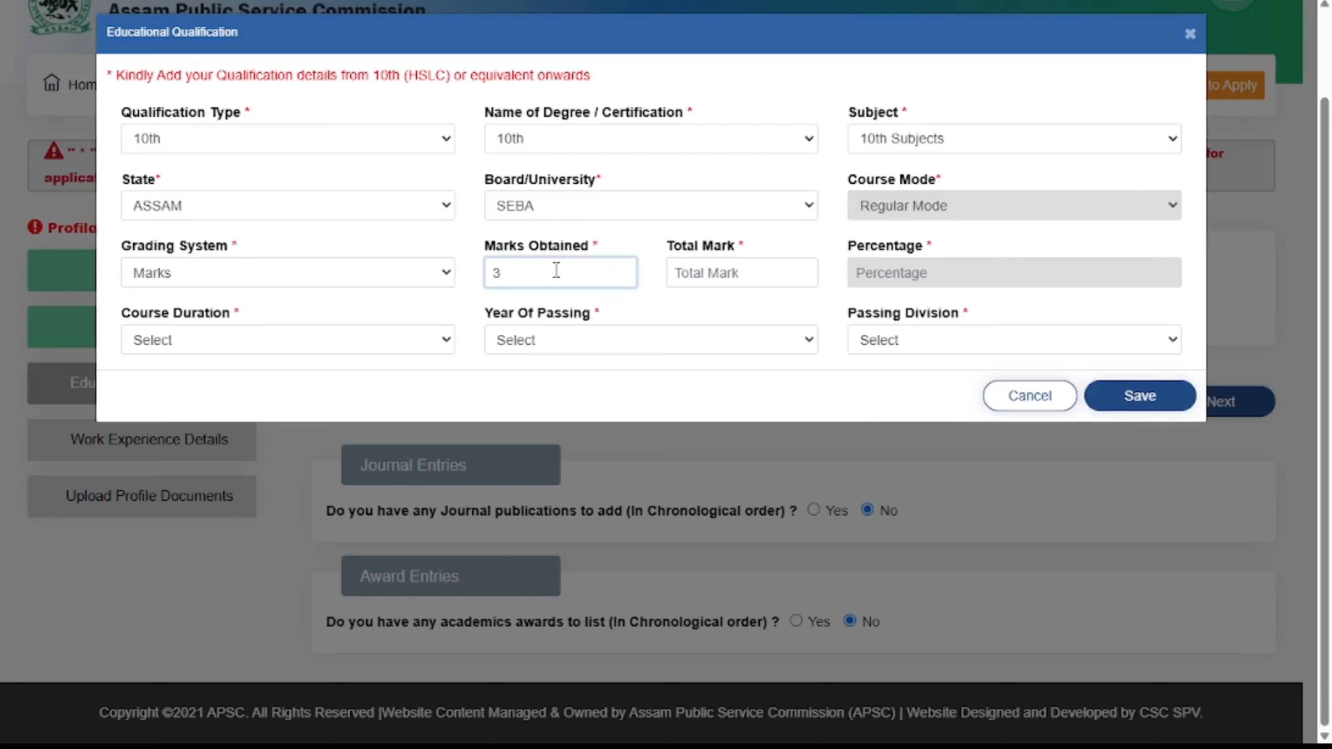
text(56)
key(Tab)
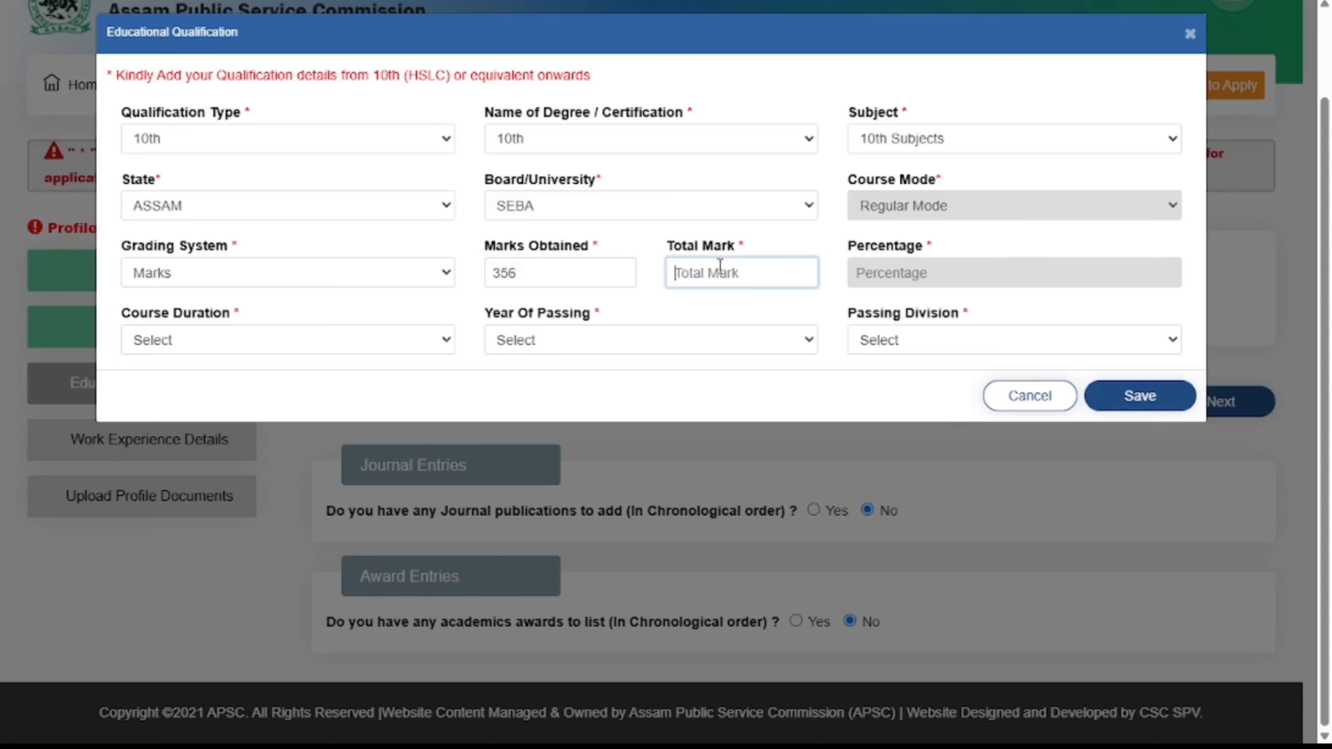
text(600)
click(752, 307)
Set 10 Years, passing year 2017 and Second Division, save the entry, then start another qualification.
click(205, 345)
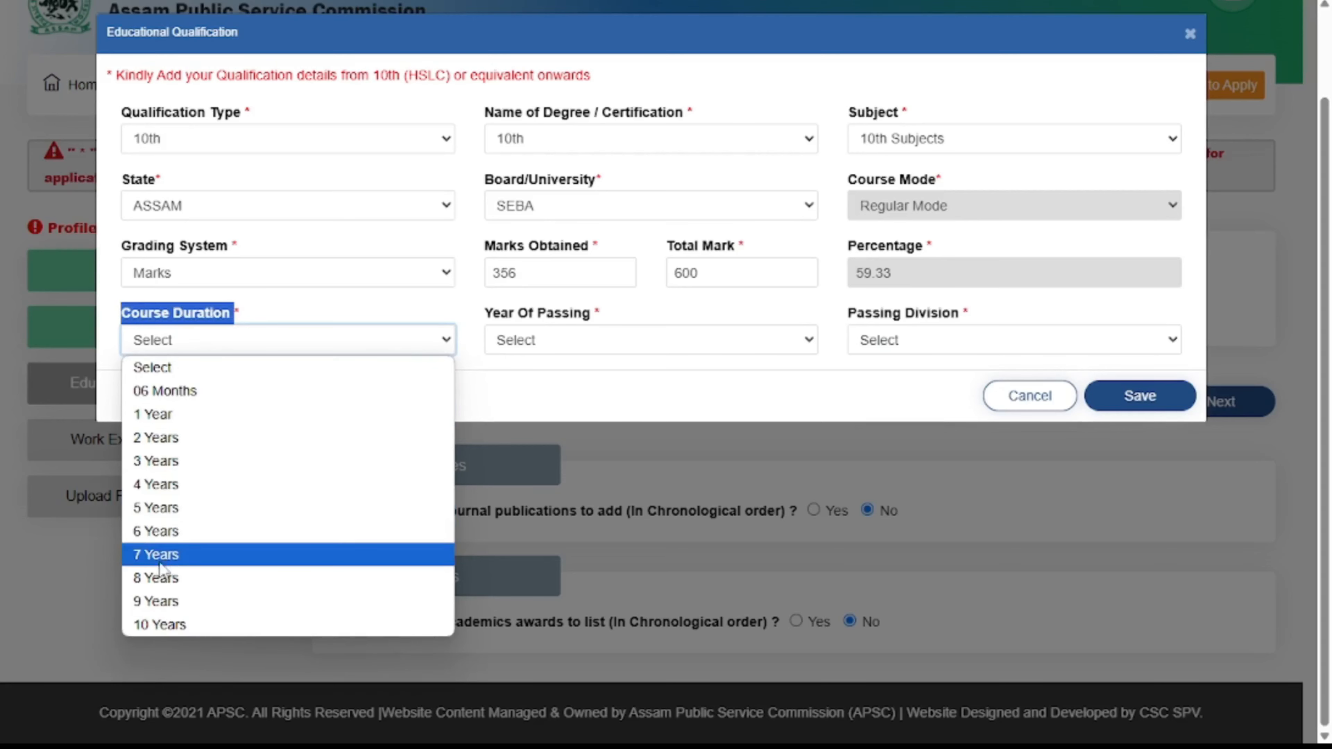
click(226, 624)
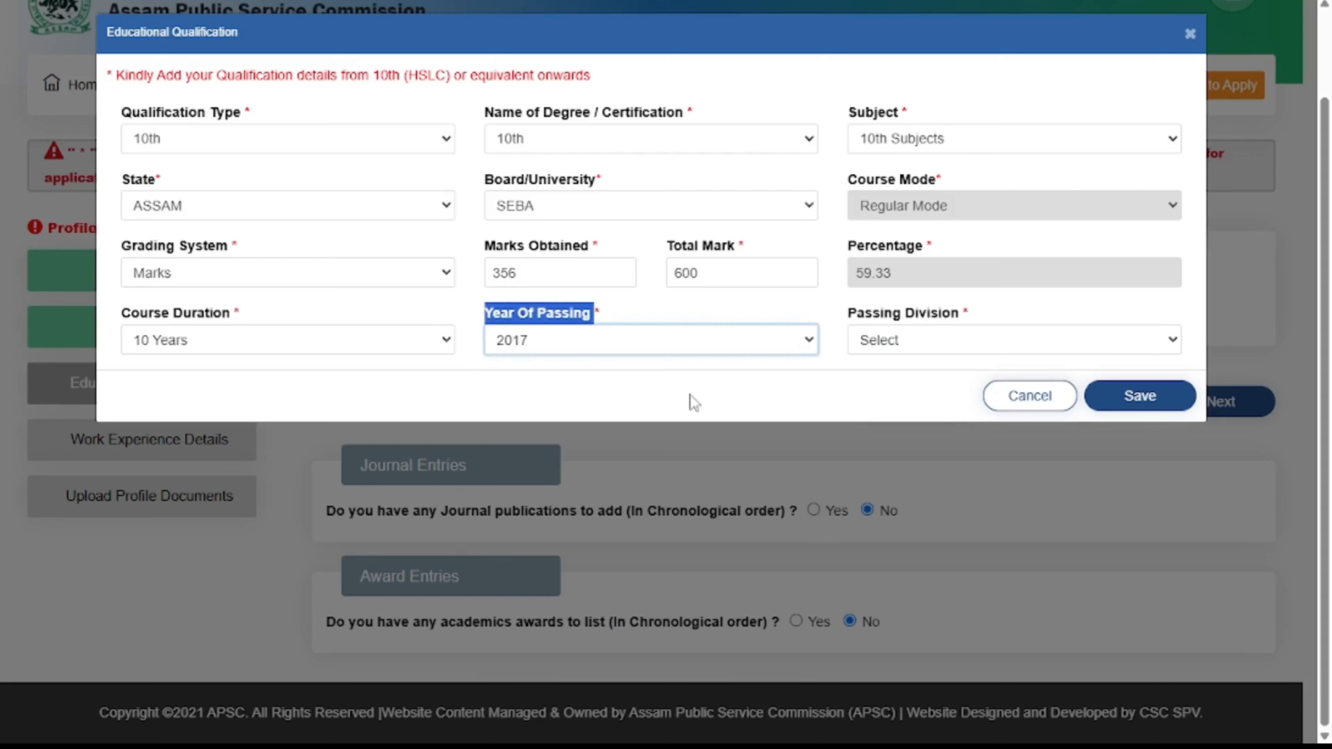
click(762, 380)
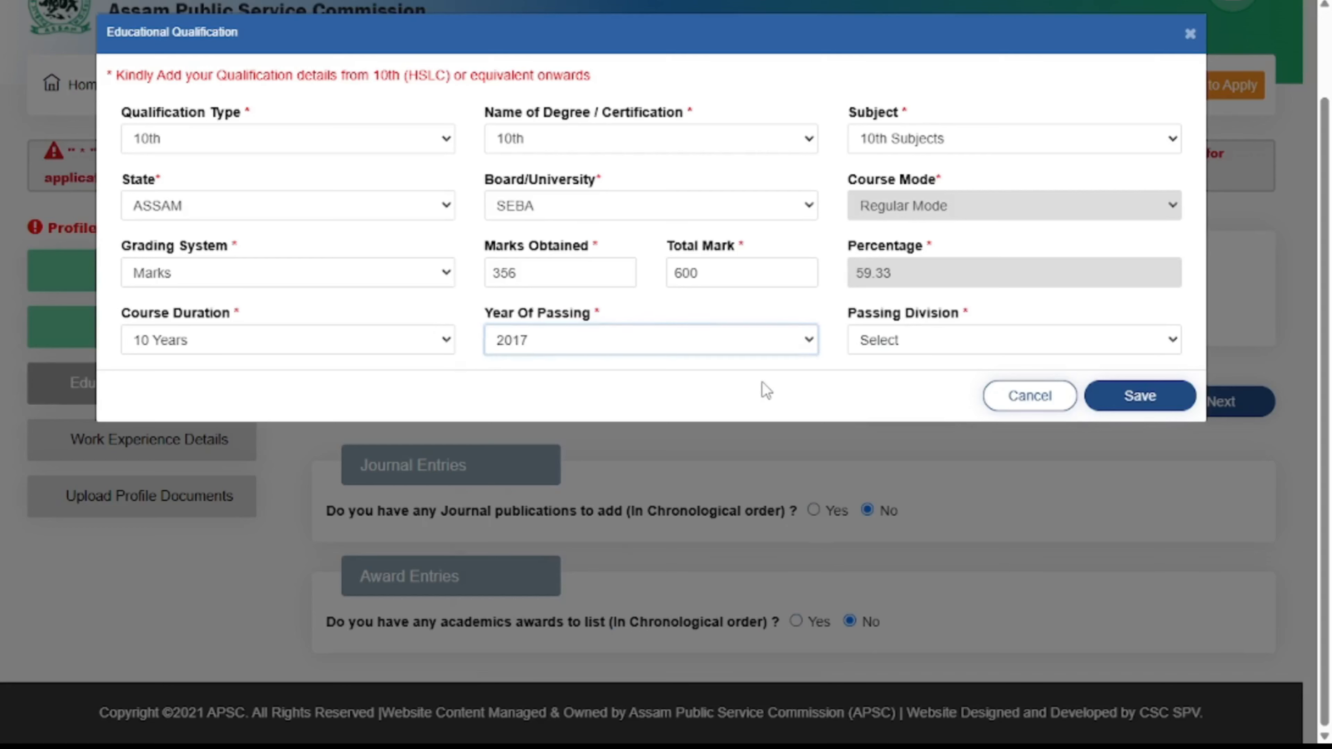
drag(842, 318, 971, 322)
click(945, 342)
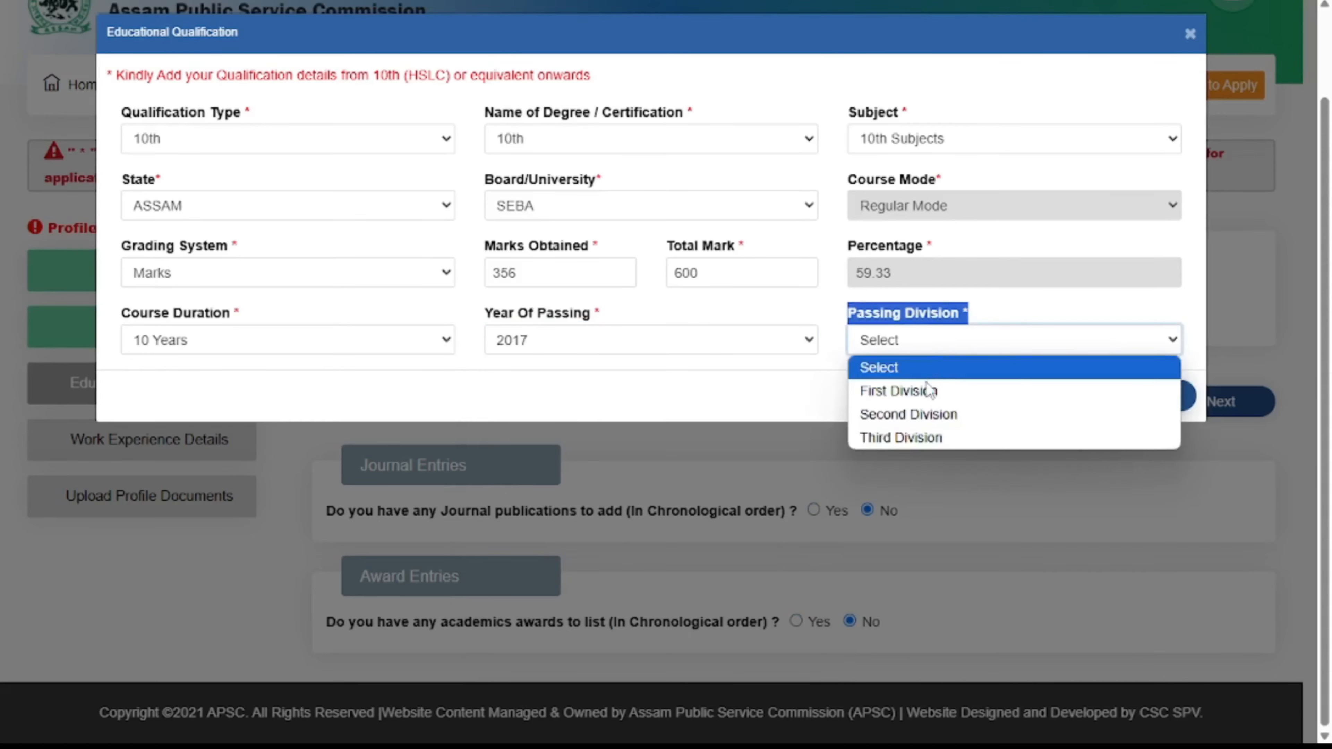
click(904, 415)
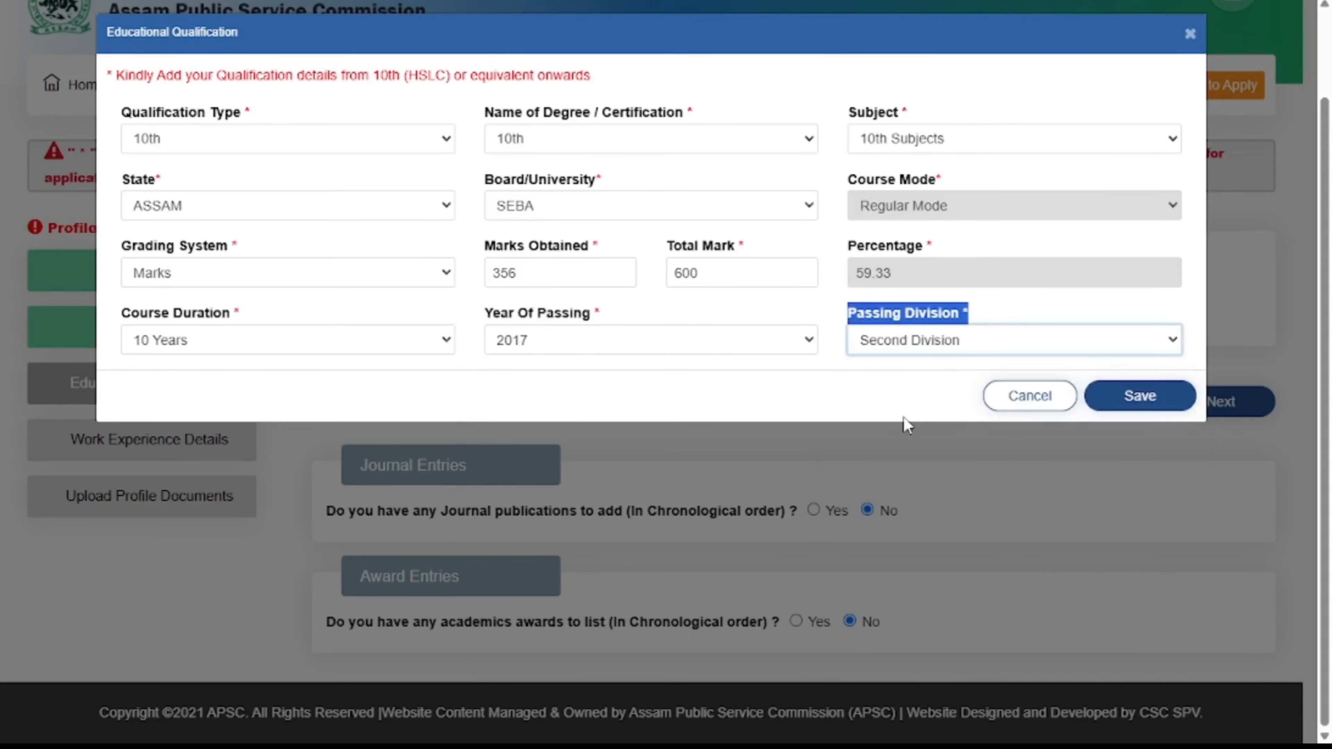
click(1133, 407)
click(898, 158)
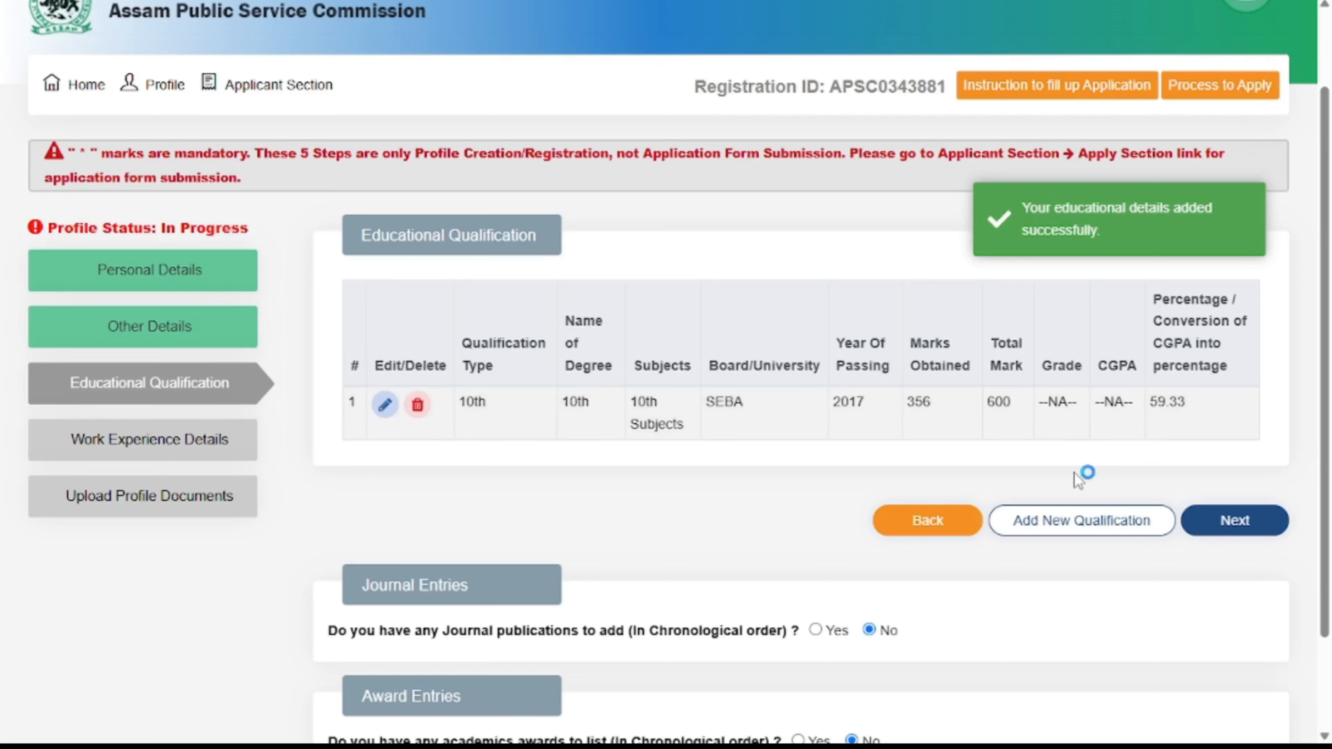
click(1055, 522)
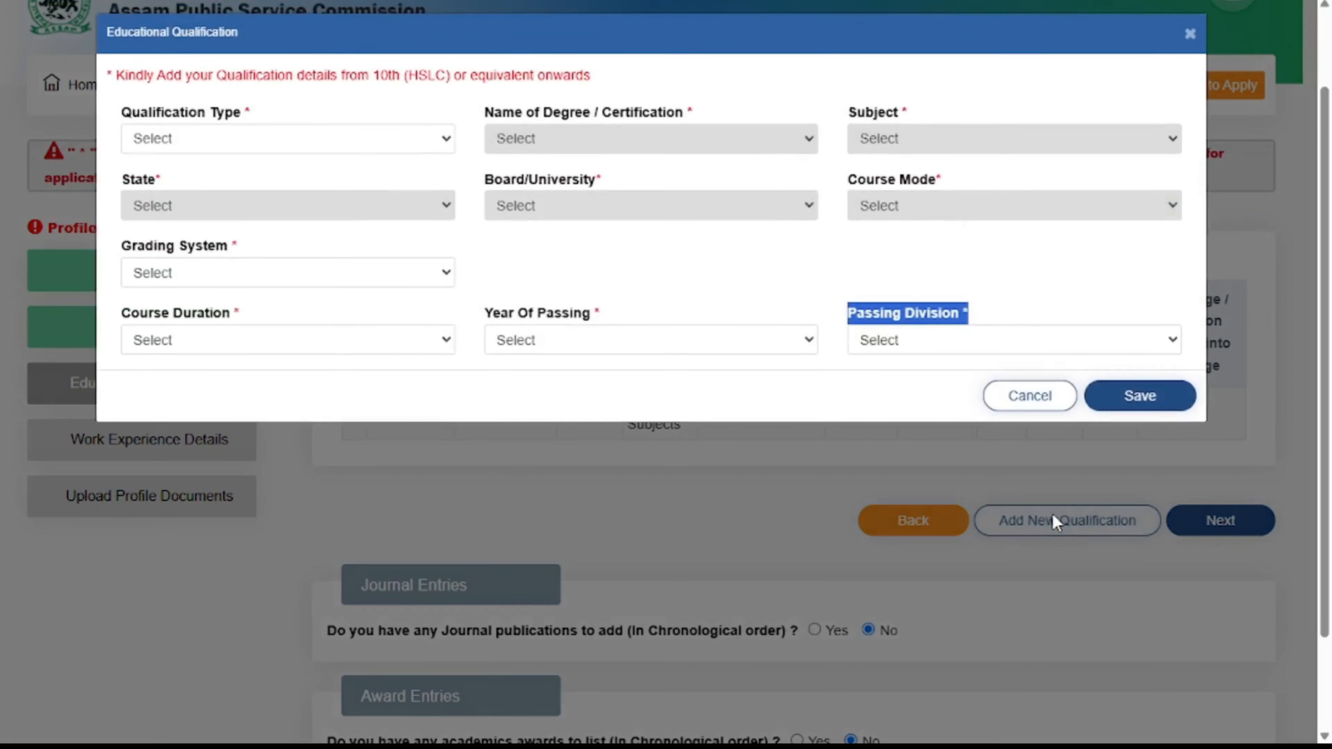
Set the new qualification to 12th with Science as the subject.
drag(121, 112, 243, 113)
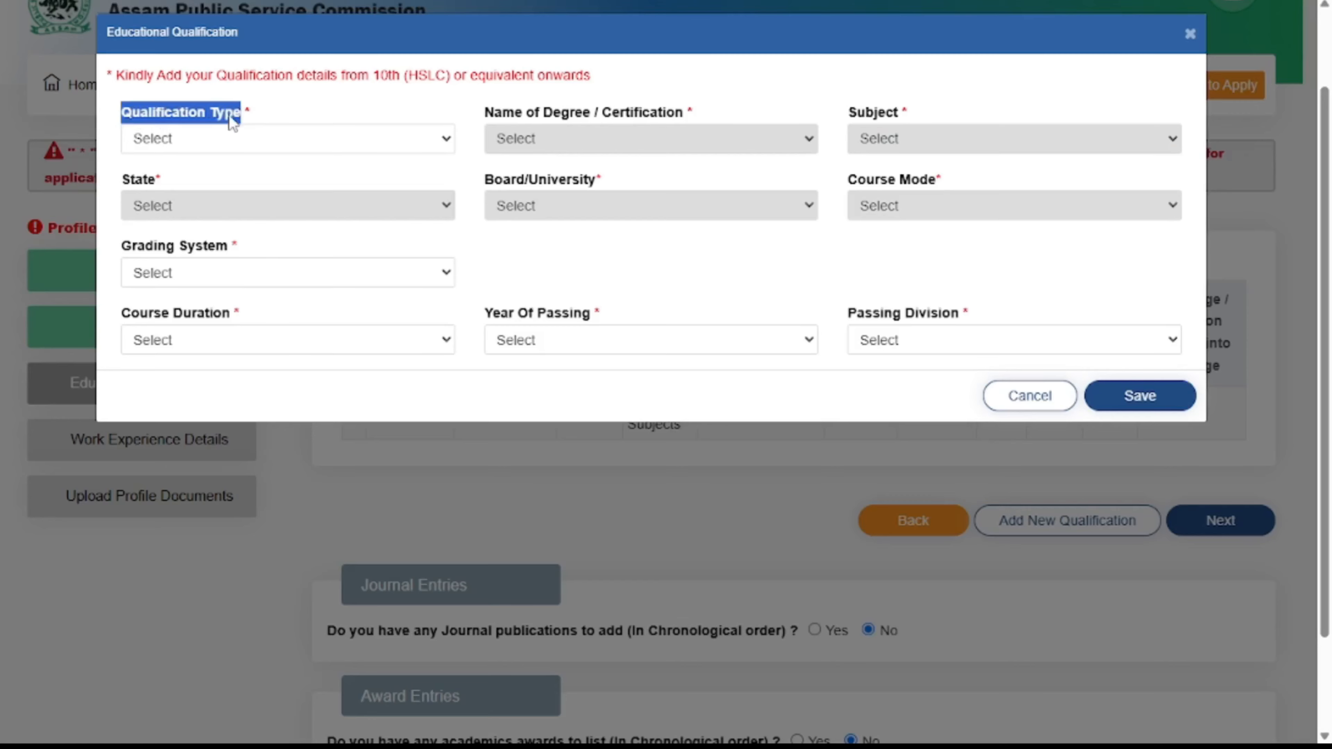
click(197, 131)
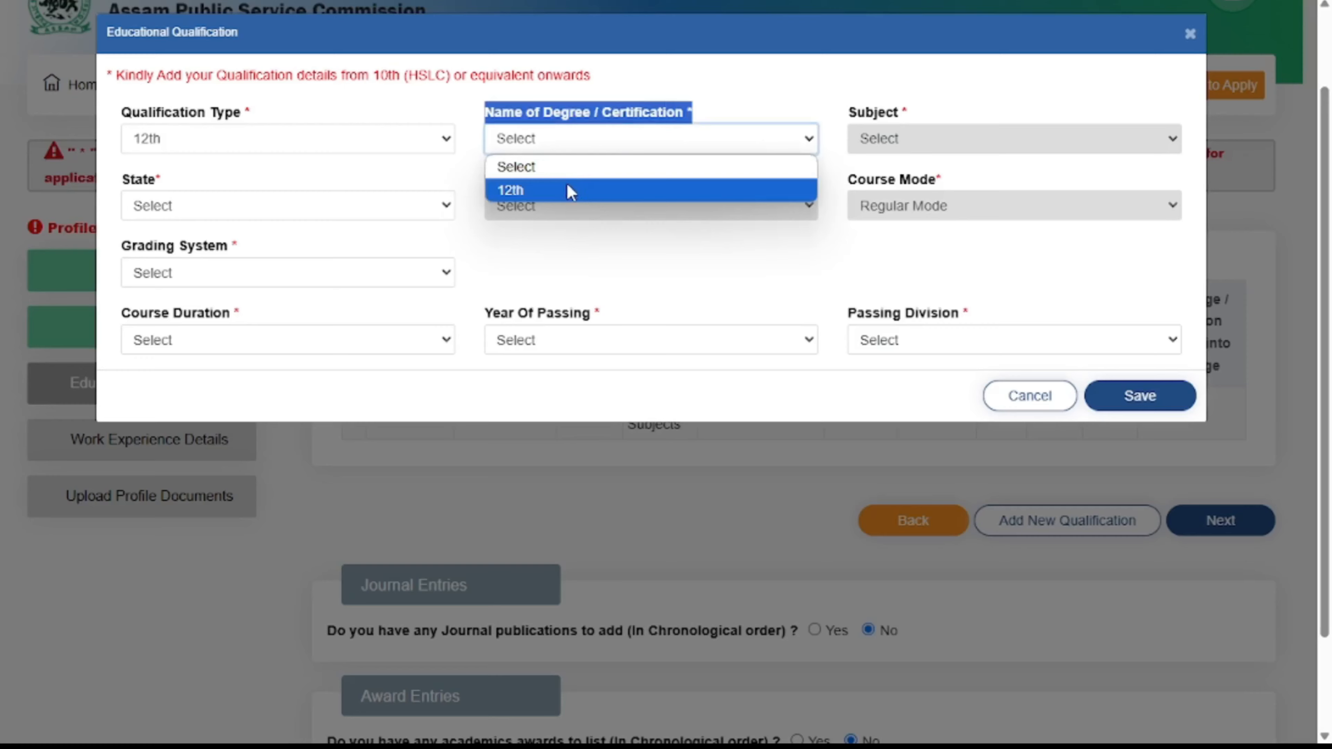
click(567, 189)
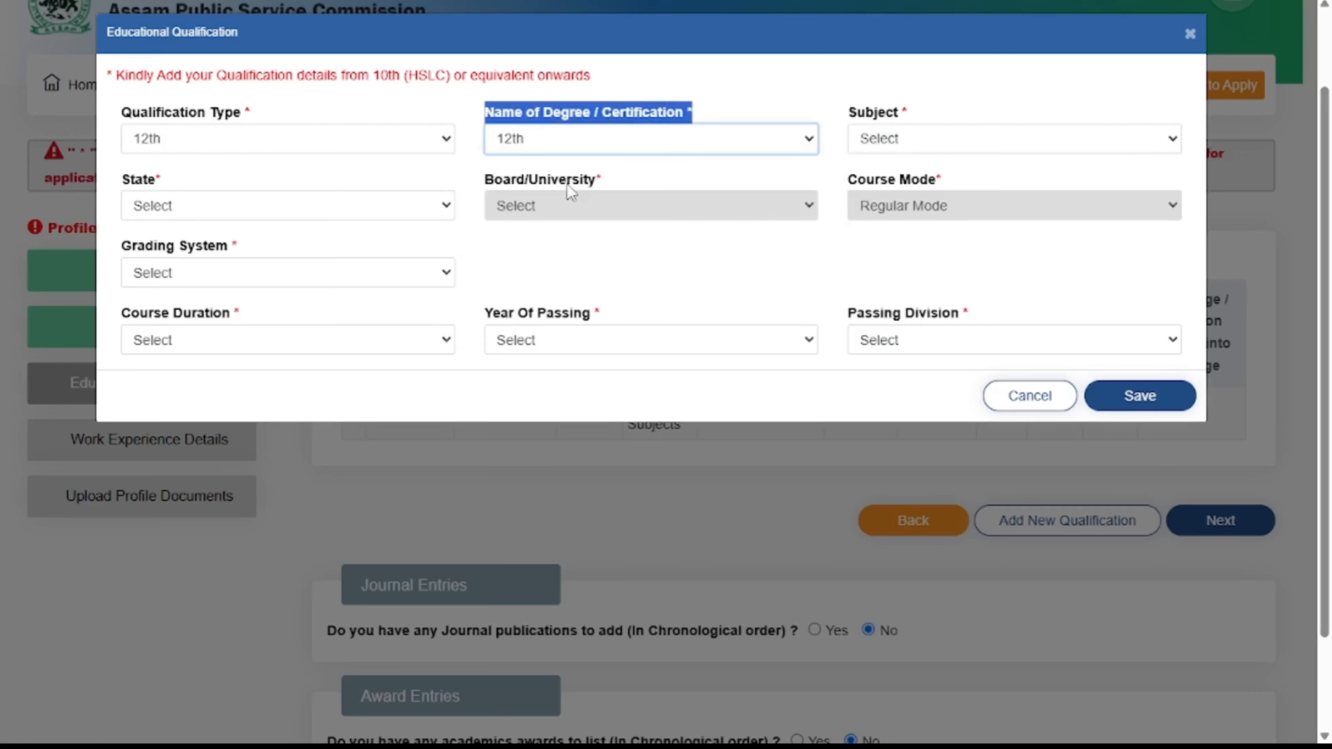
click(780, 88)
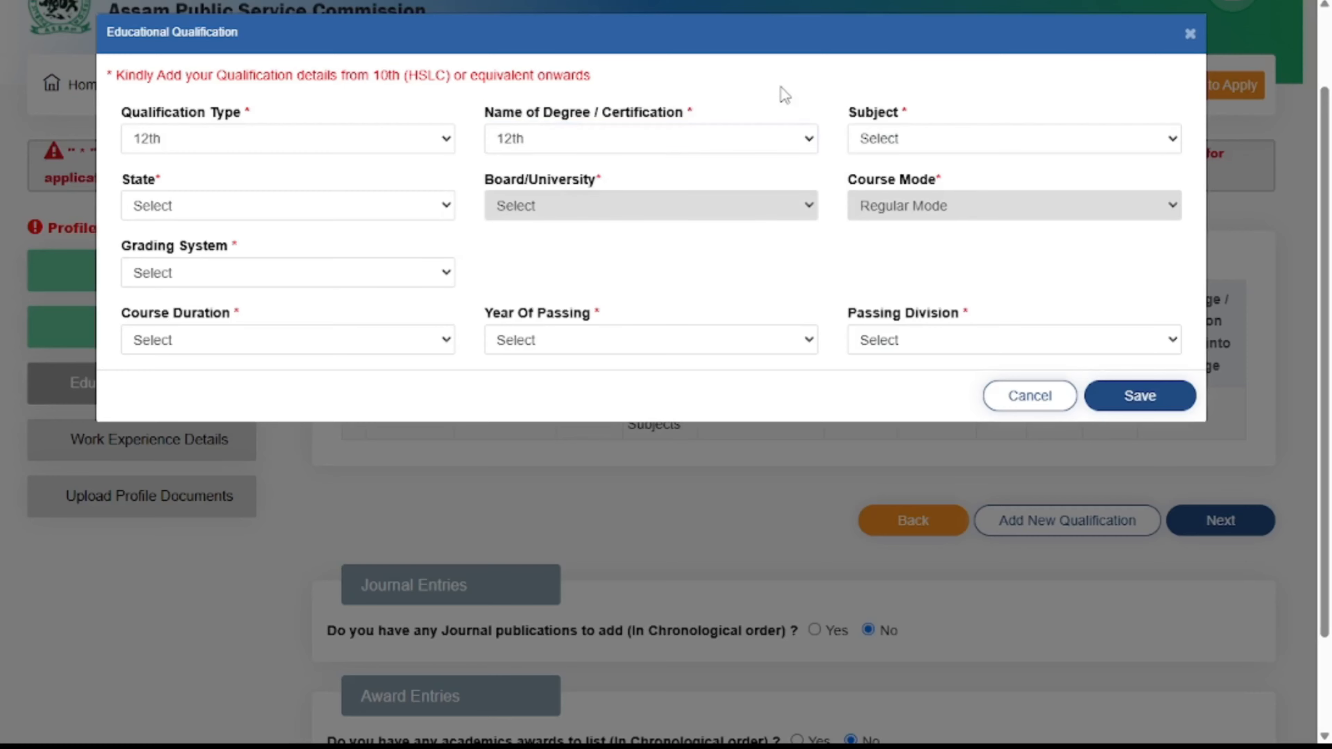
triple_click(846, 114)
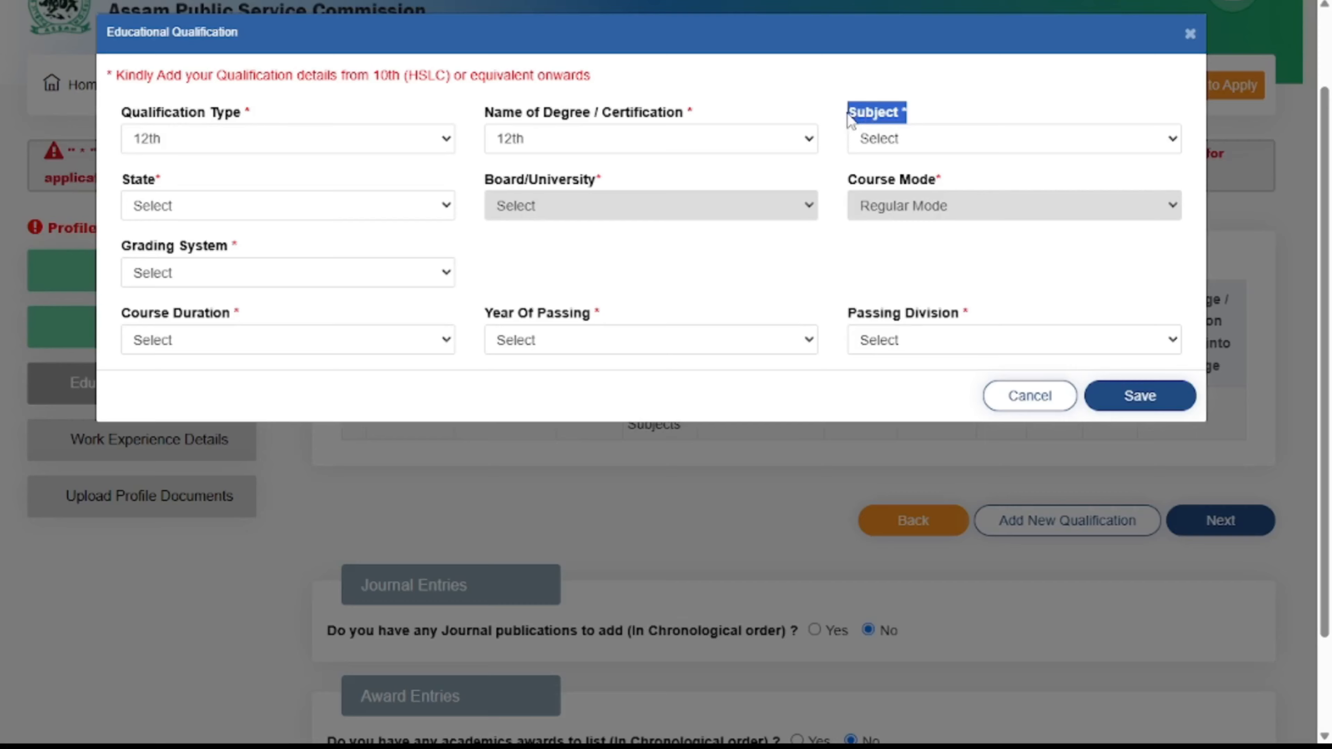
click(869, 138)
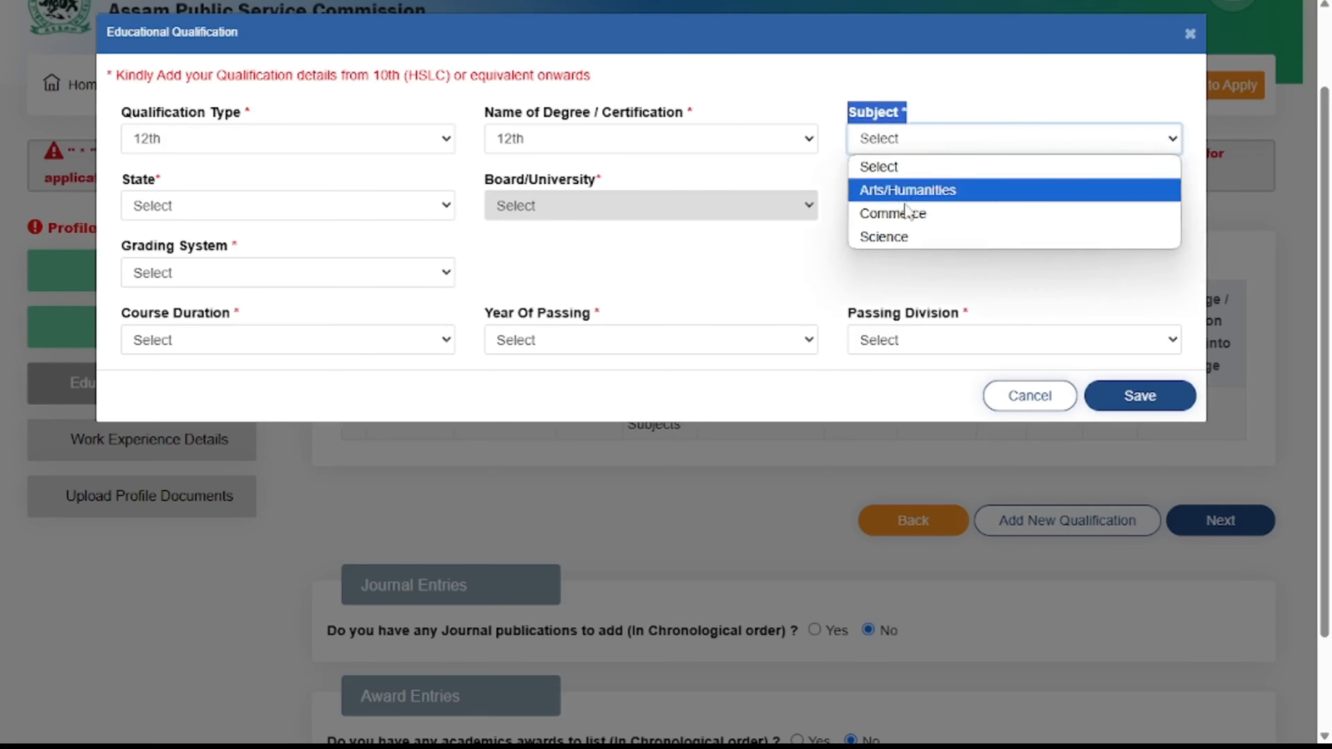
click(894, 230)
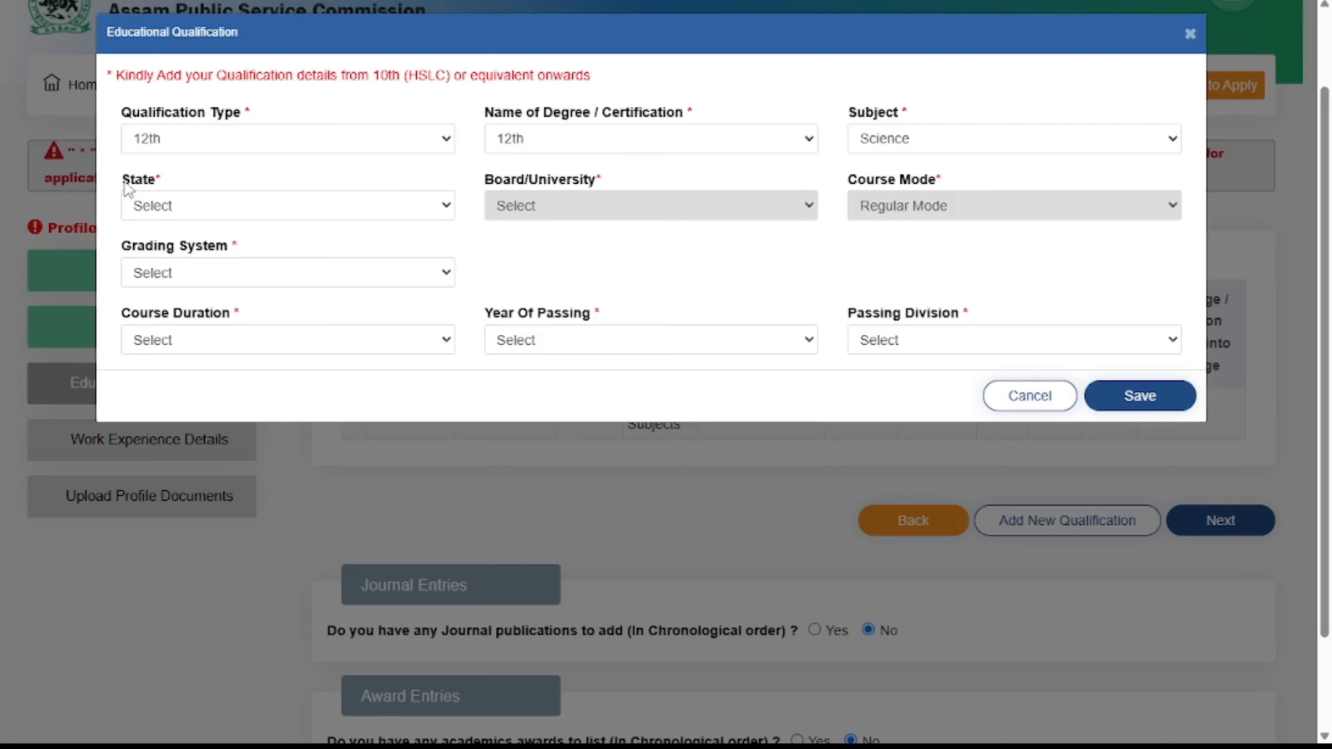
Choose state ASSAM, board AHSEC and the Marks grading system.
drag(120, 181, 163, 183)
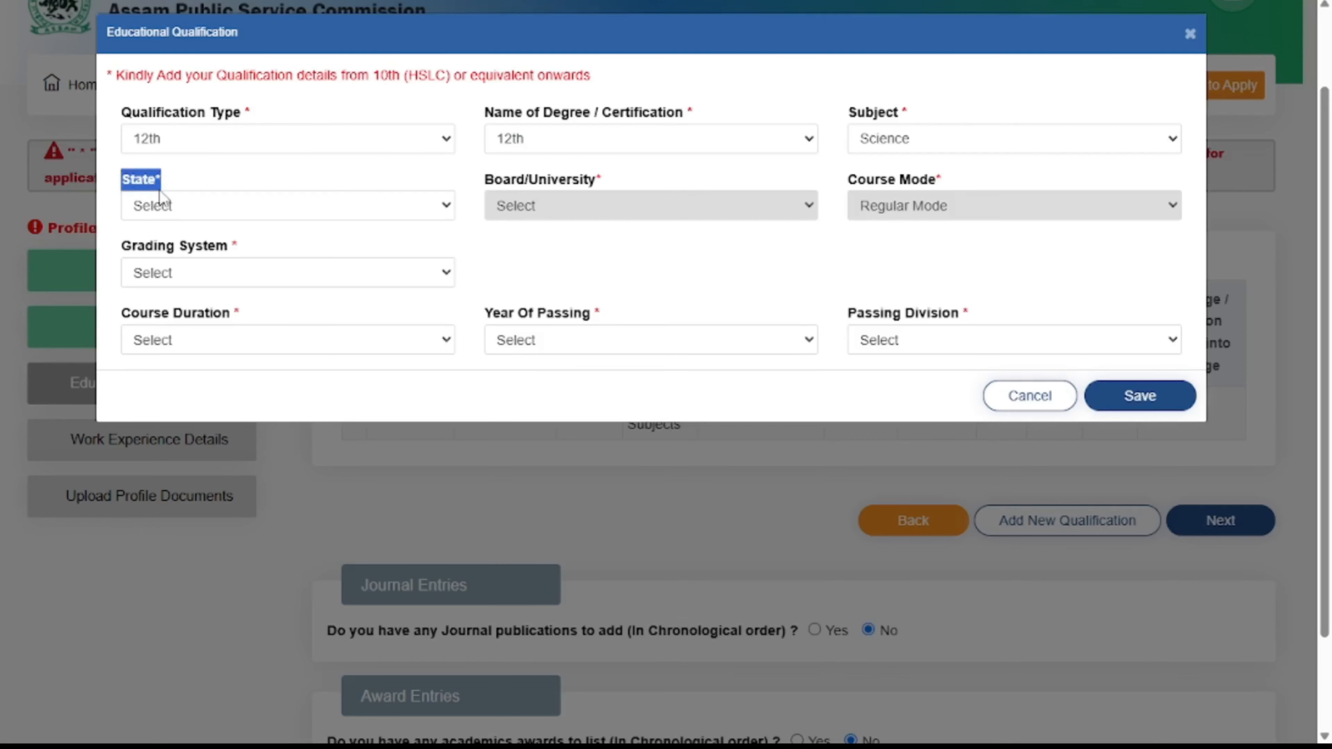
click(153, 205)
click(157, 327)
drag(484, 180, 606, 181)
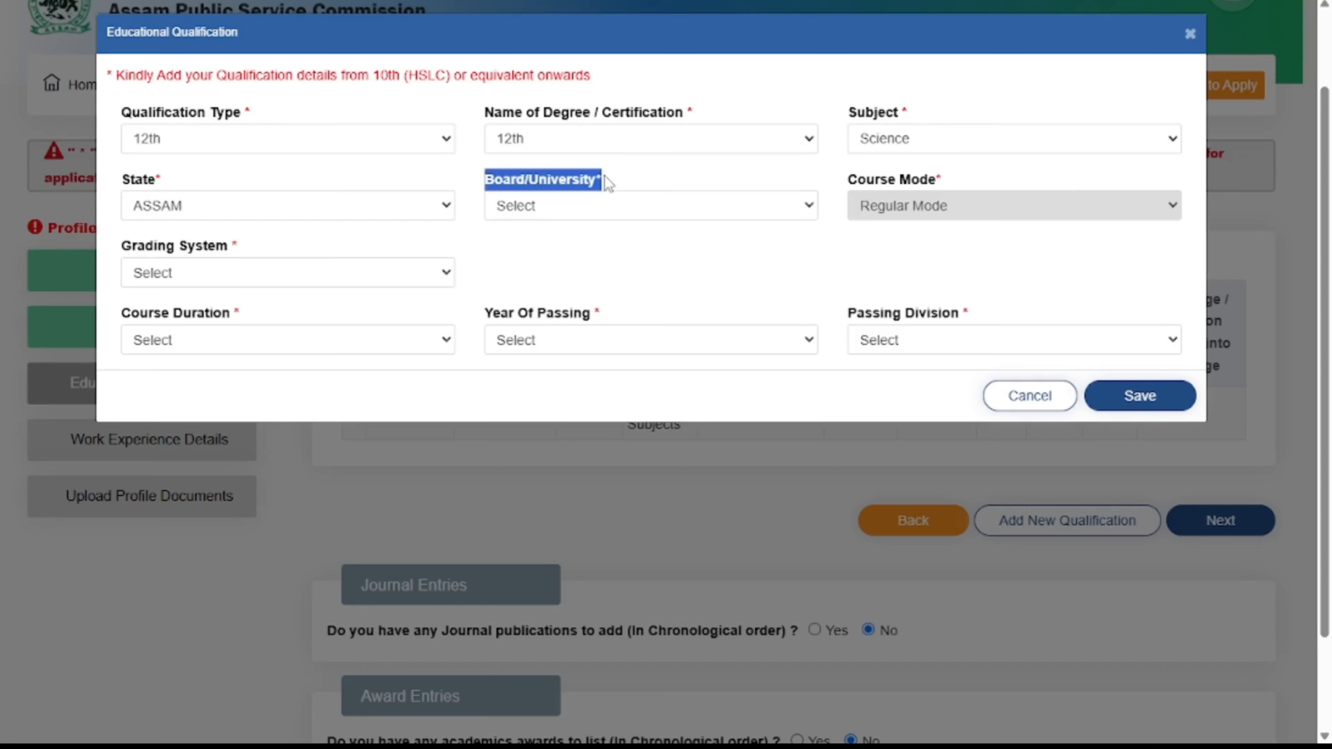
click(572, 210)
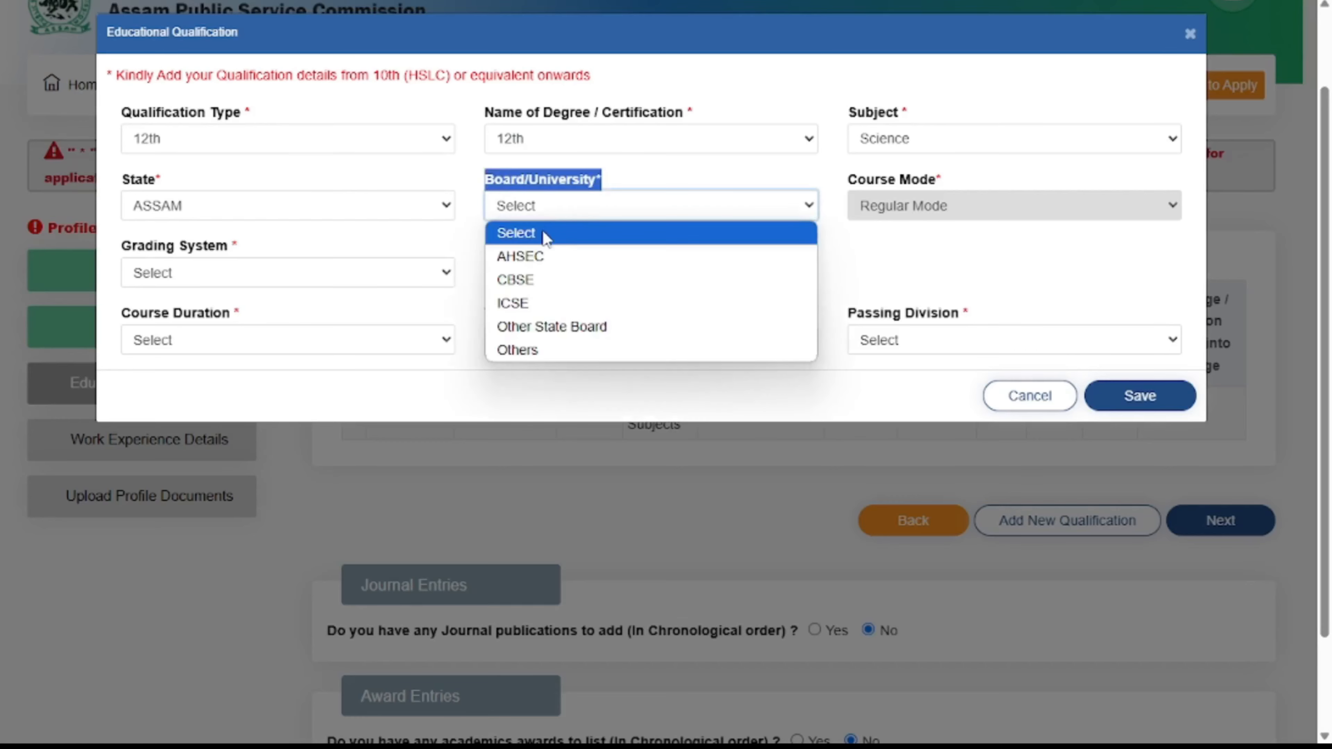
click(534, 257)
click(214, 265)
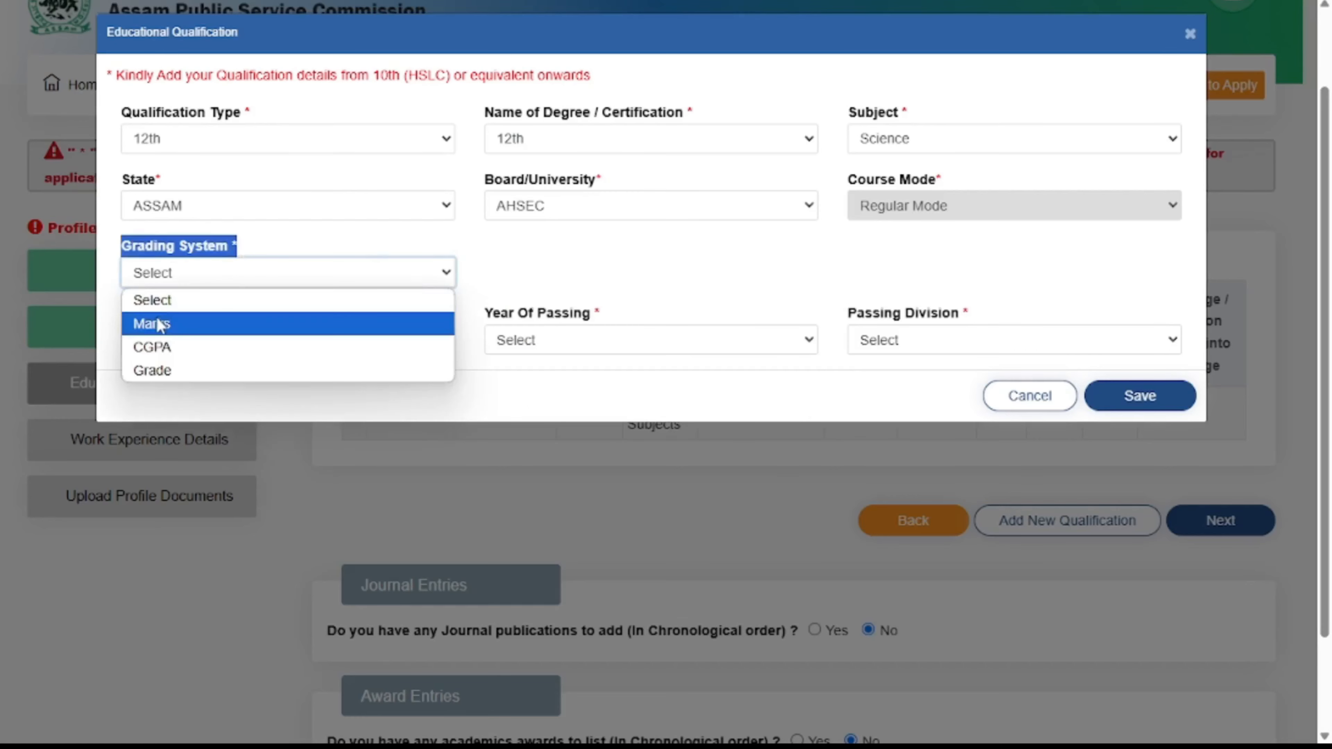
click(150, 330)
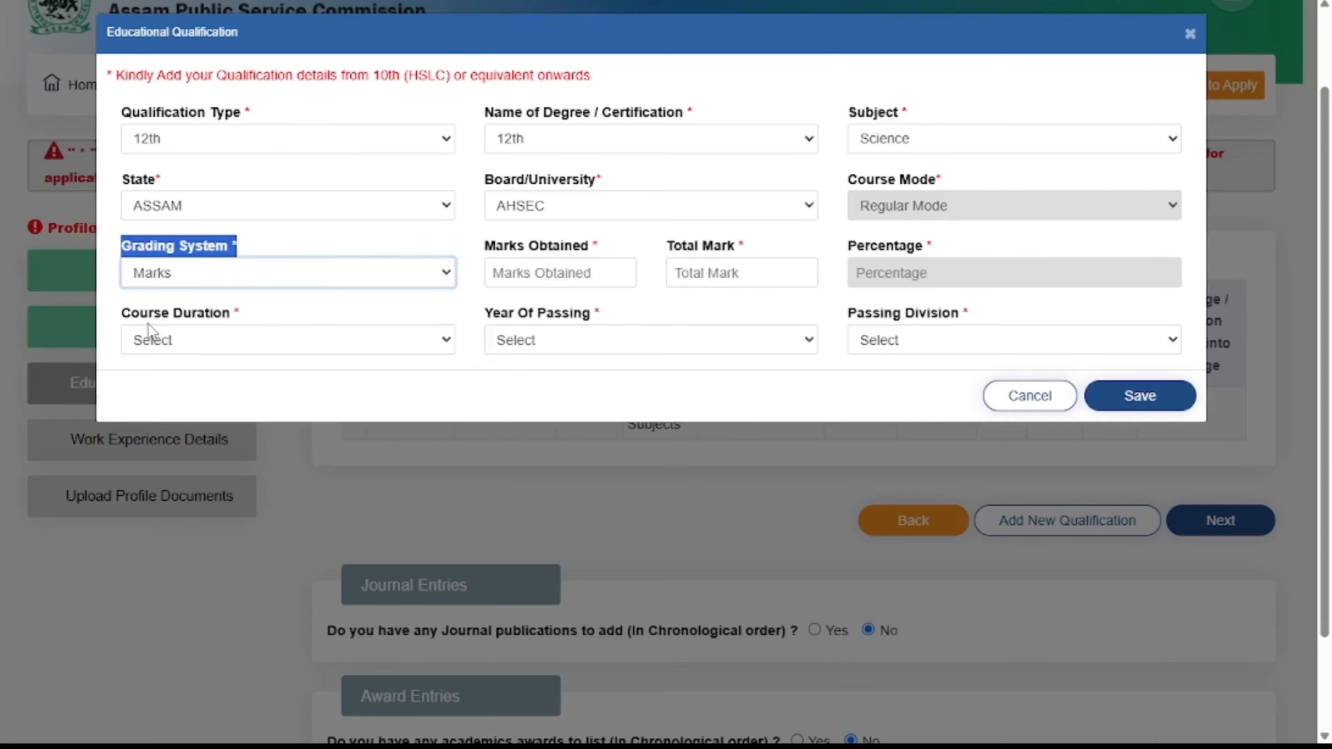
Enter 326 marks obtained out of 500 total.
click(447, 243)
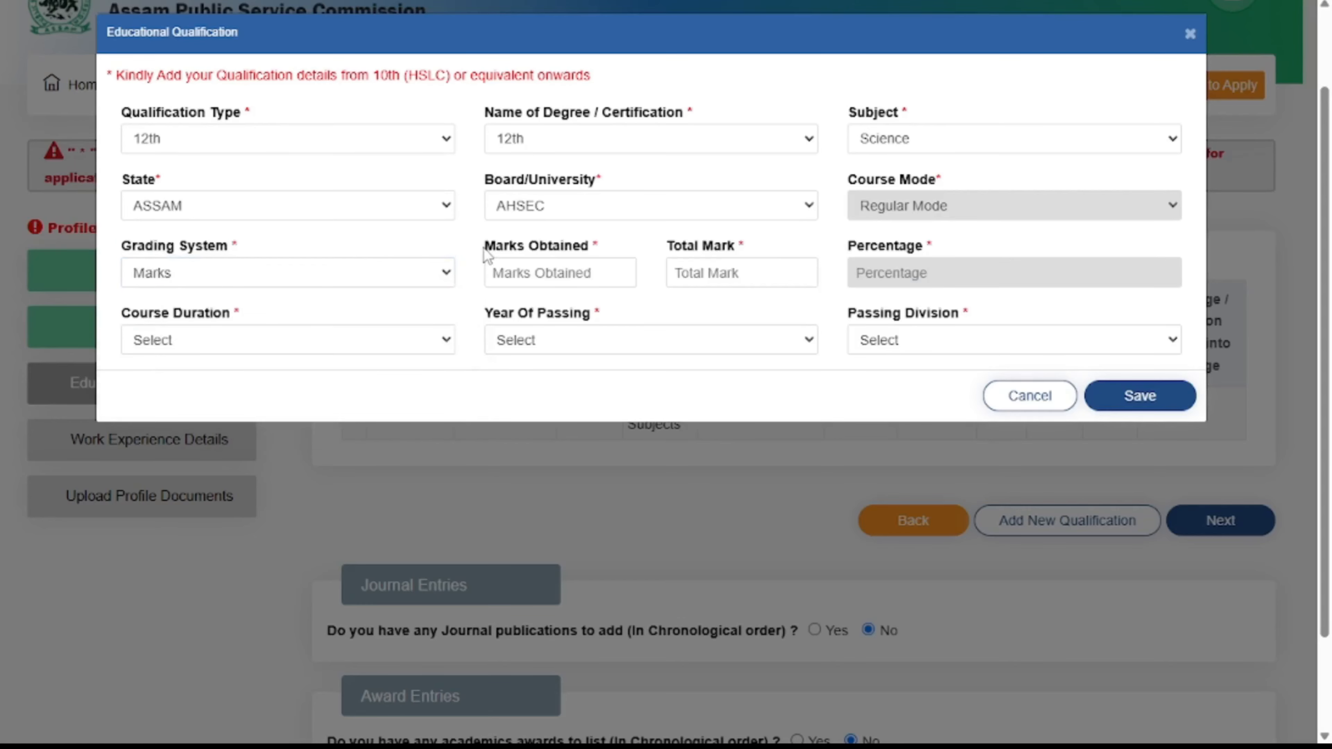
drag(506, 250, 597, 257)
click(579, 264)
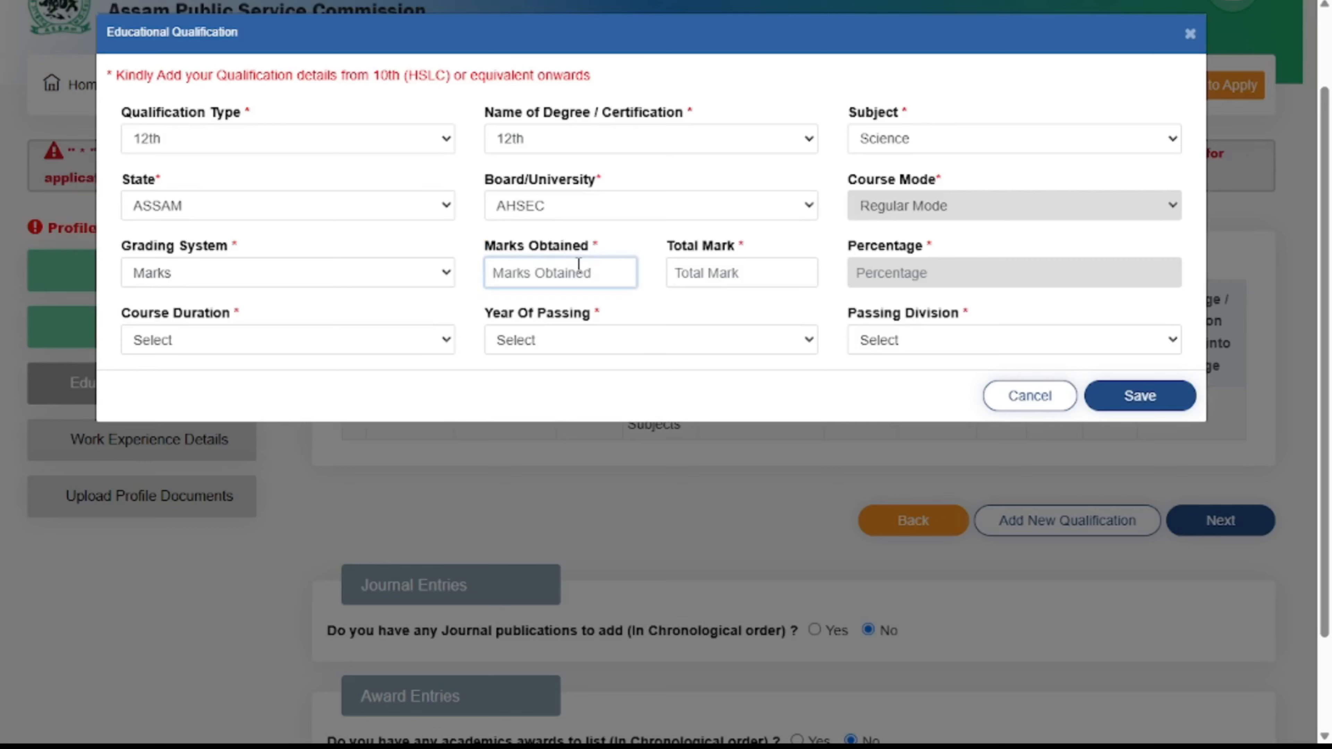
text(326)
key(Tab)
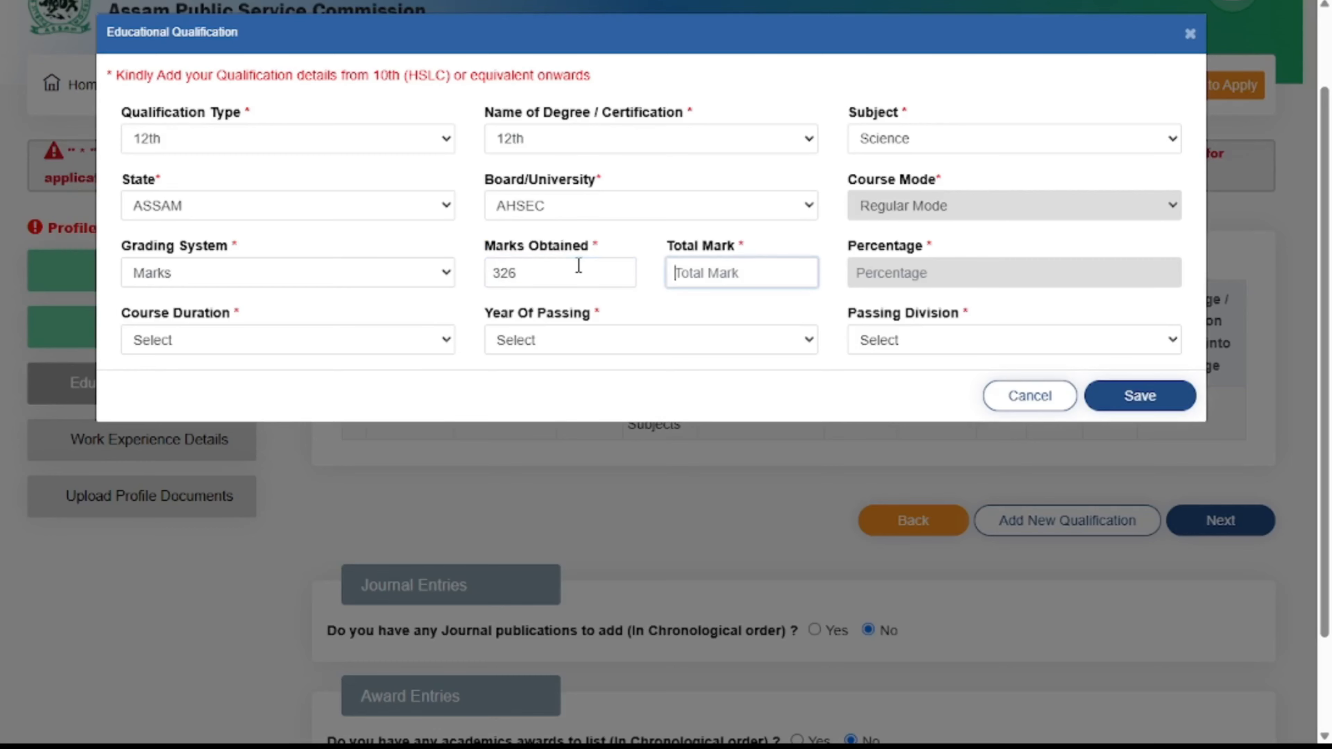
text(500)
click(613, 311)
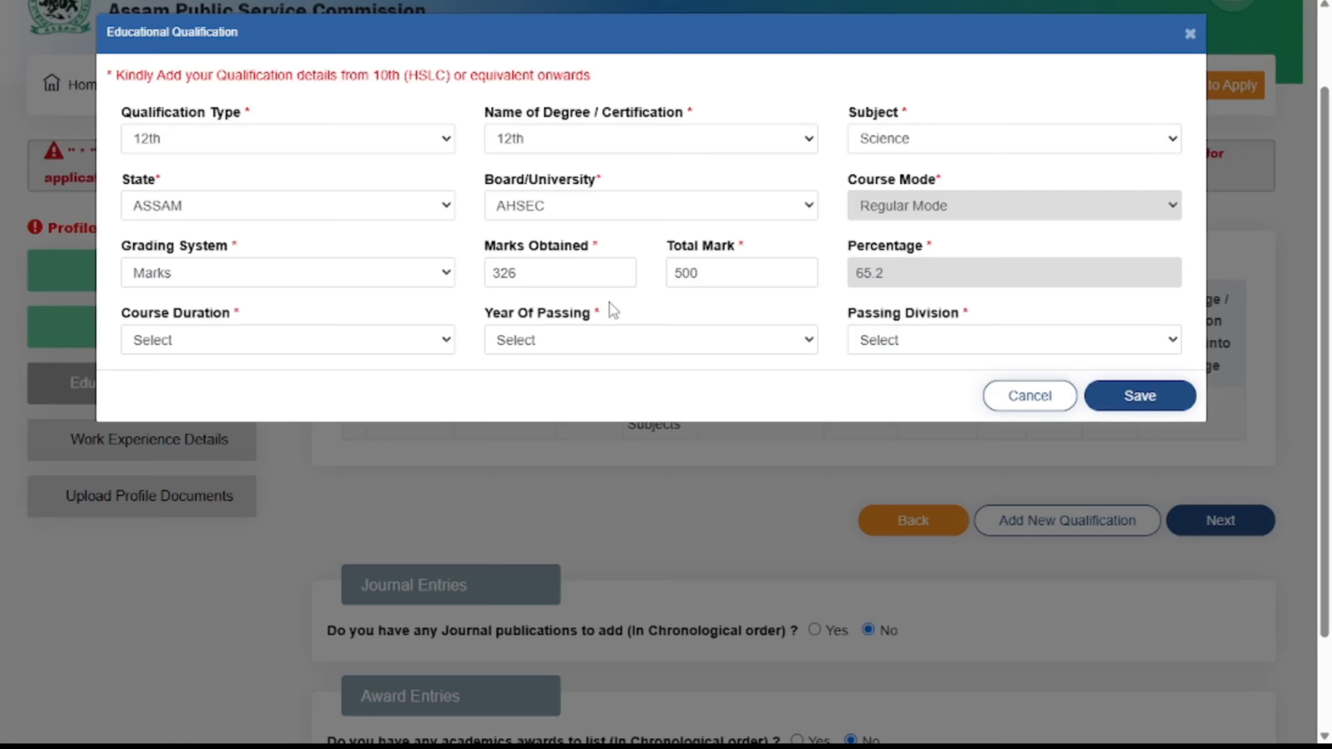
Set course duration 2 Years, passing year 2019 and First Division.
click(137, 339)
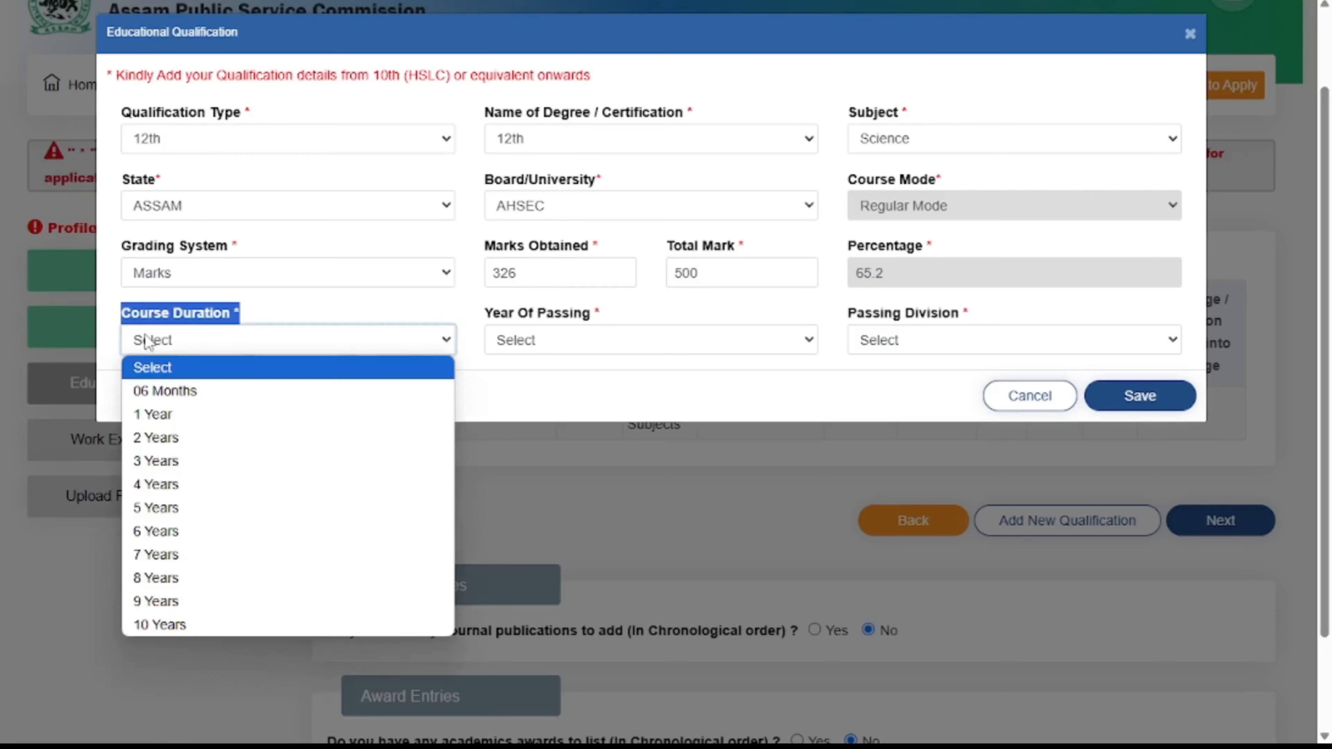
click(169, 440)
click(532, 344)
click(530, 391)
click(654, 381)
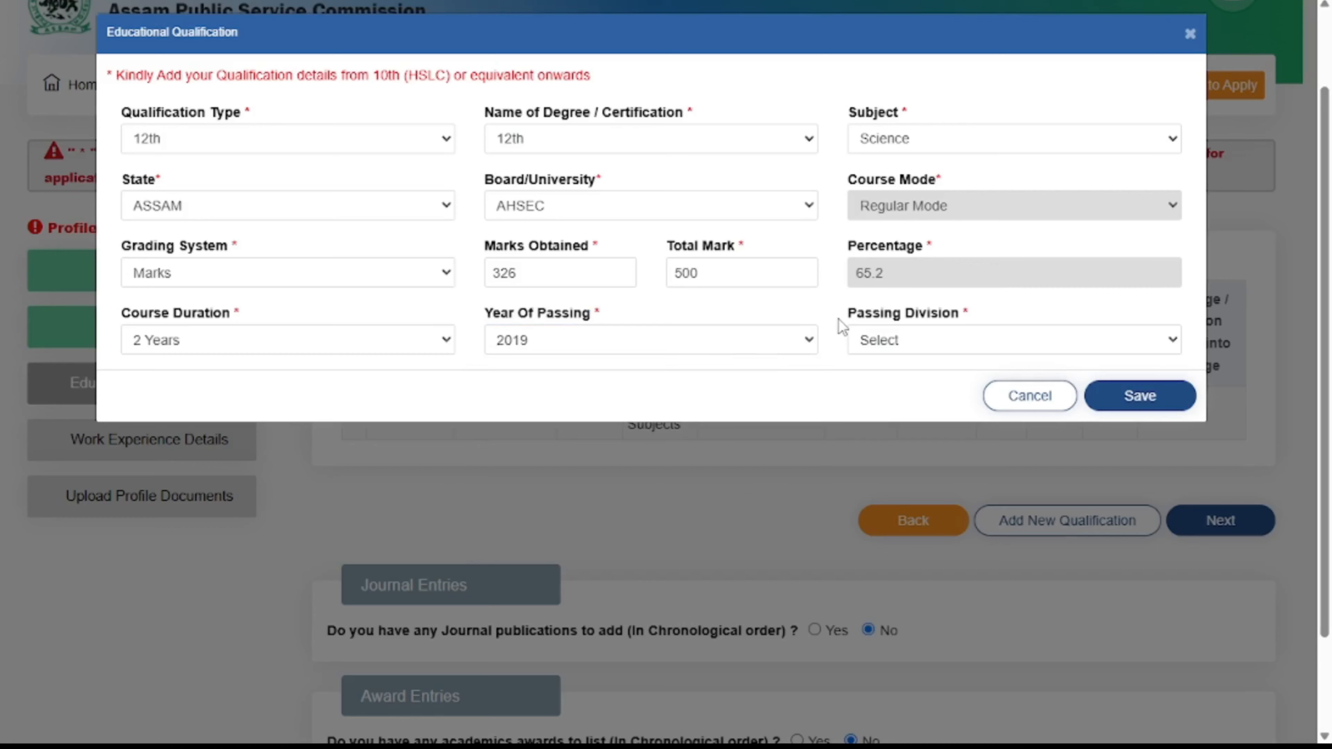
drag(960, 313, 842, 318)
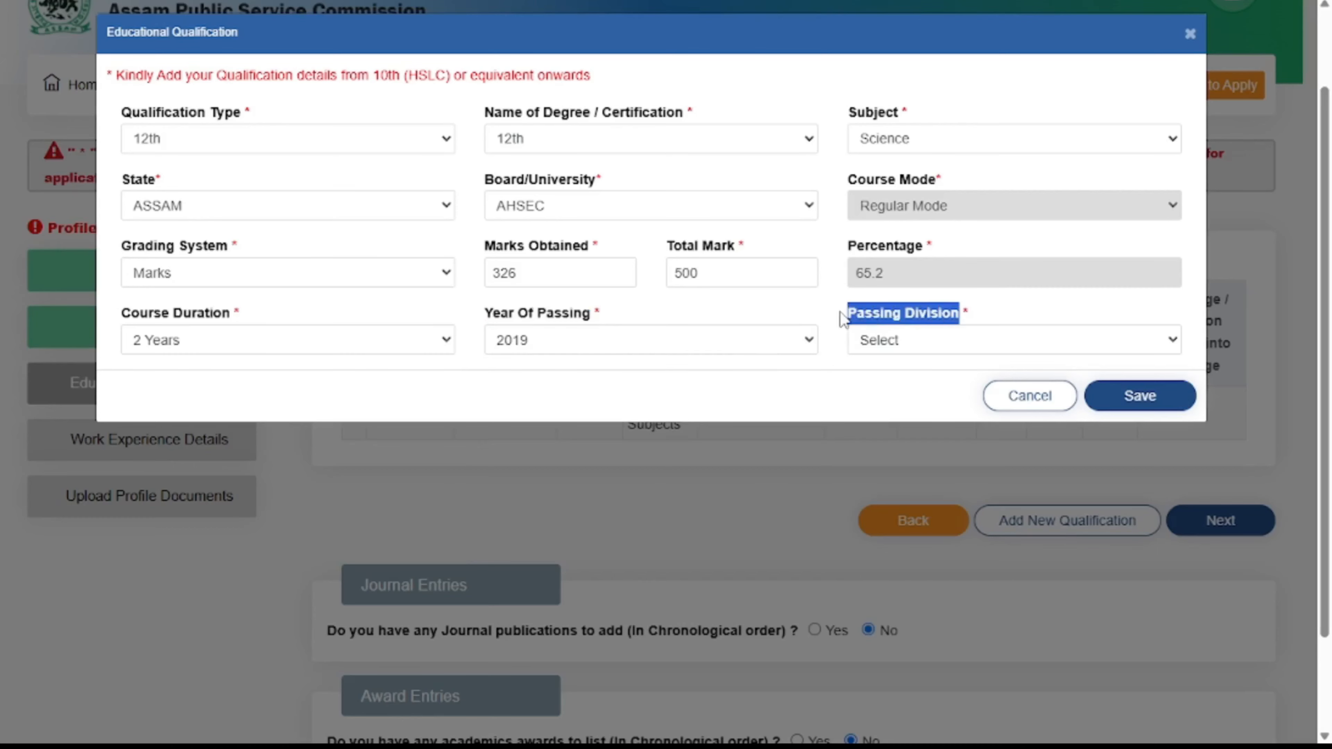
click(875, 341)
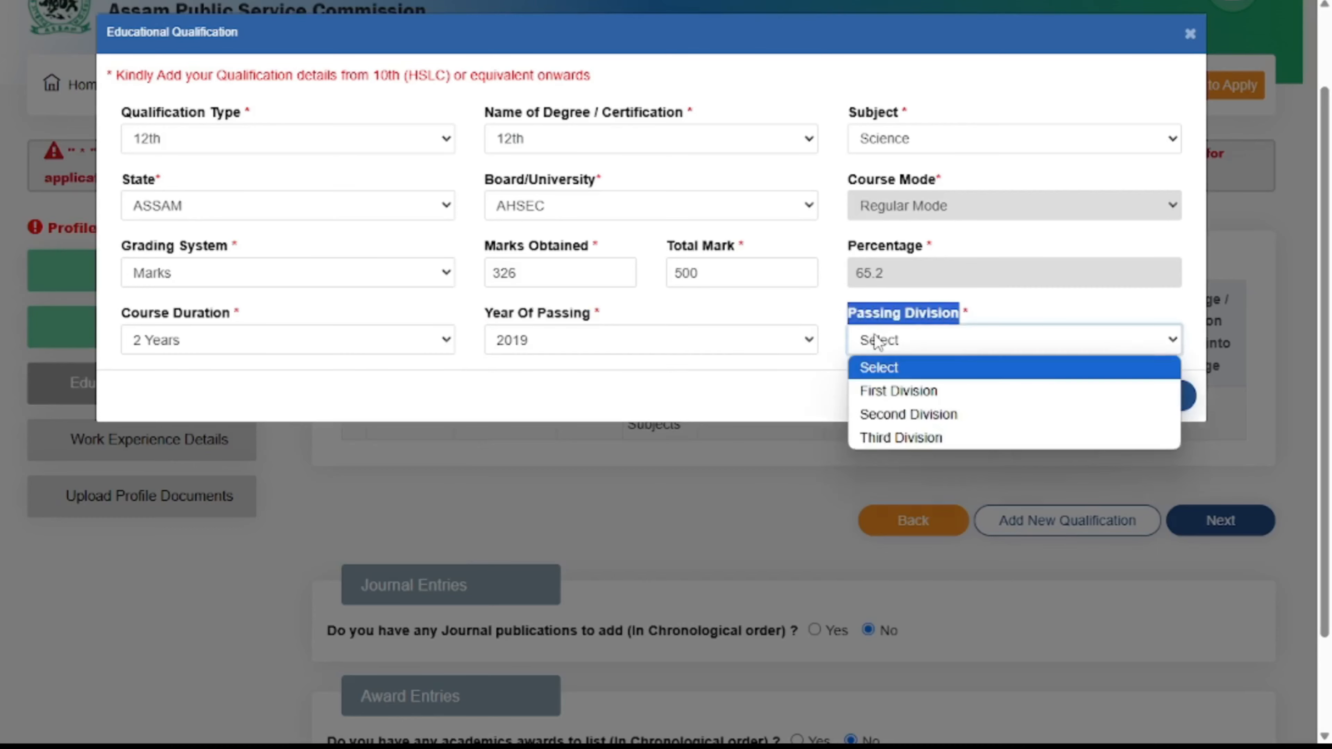
click(886, 391)
Save the 12th qualification and continue to Work Experience Details.
click(945, 374)
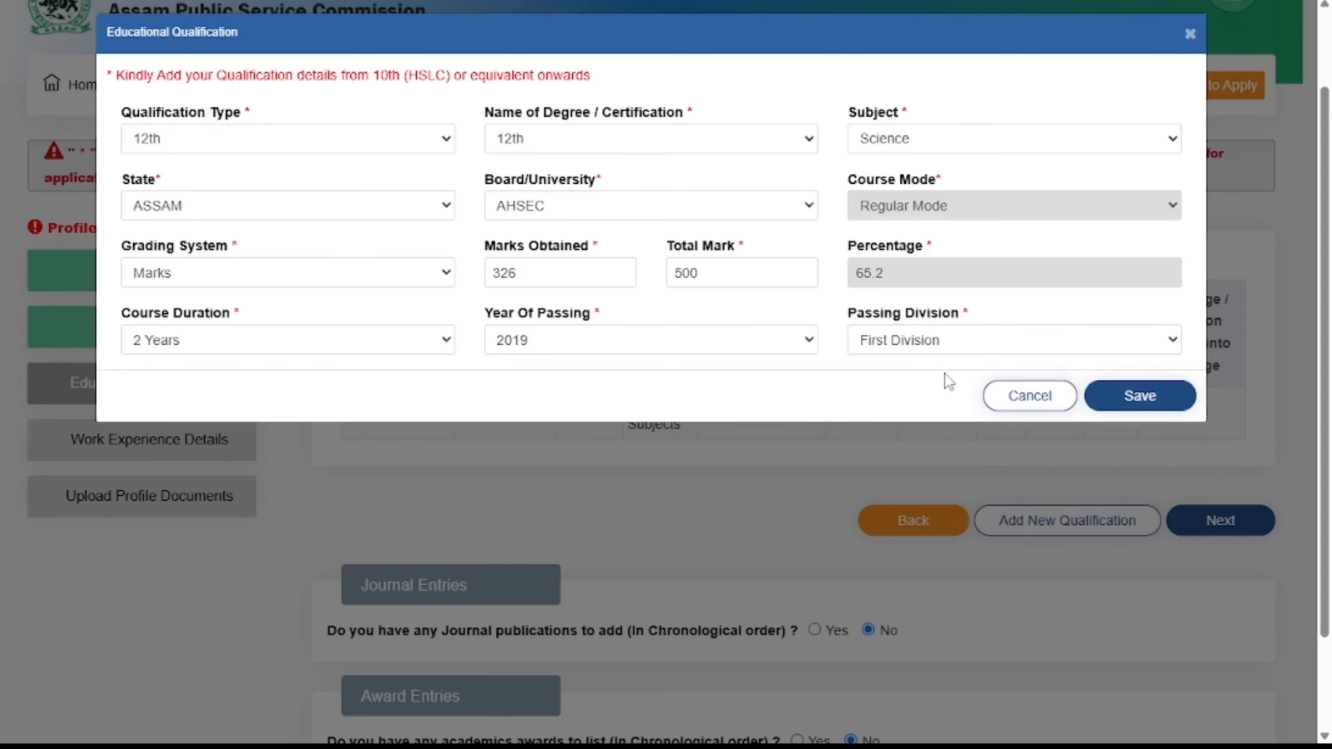
click(1093, 403)
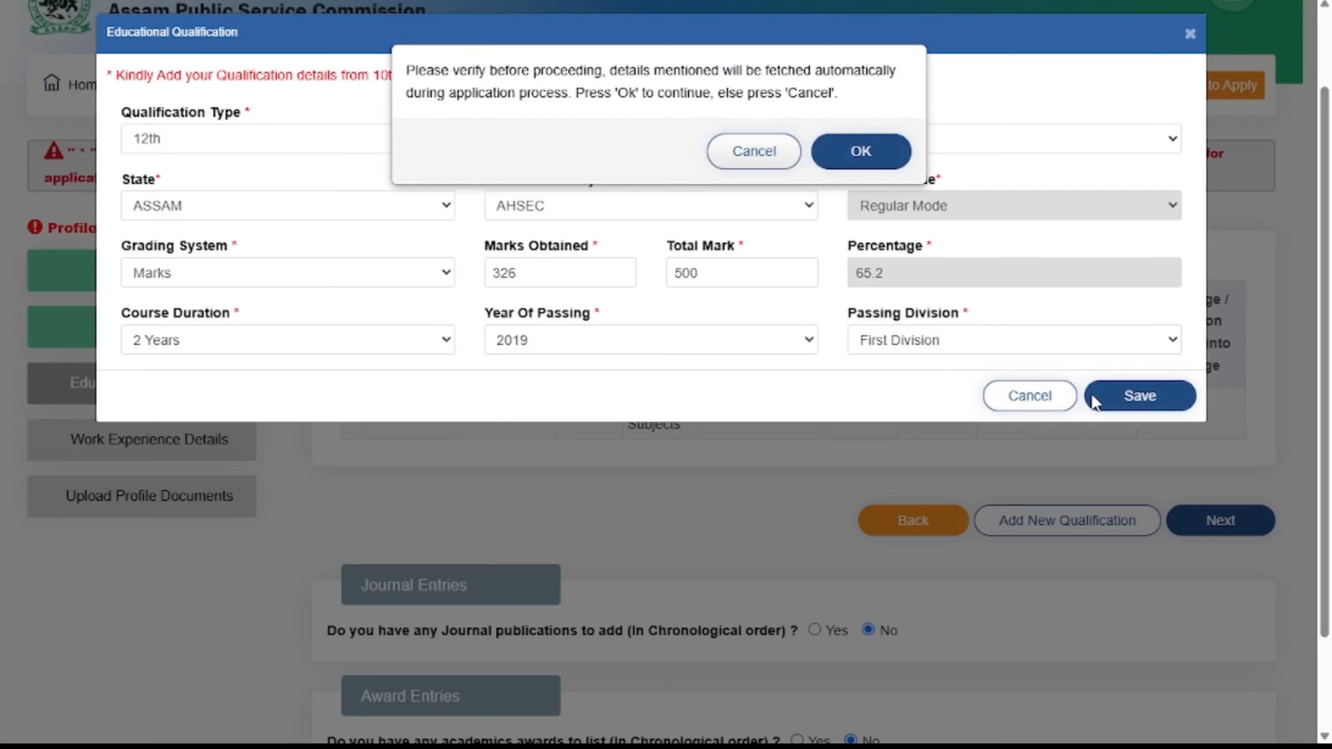
click(892, 158)
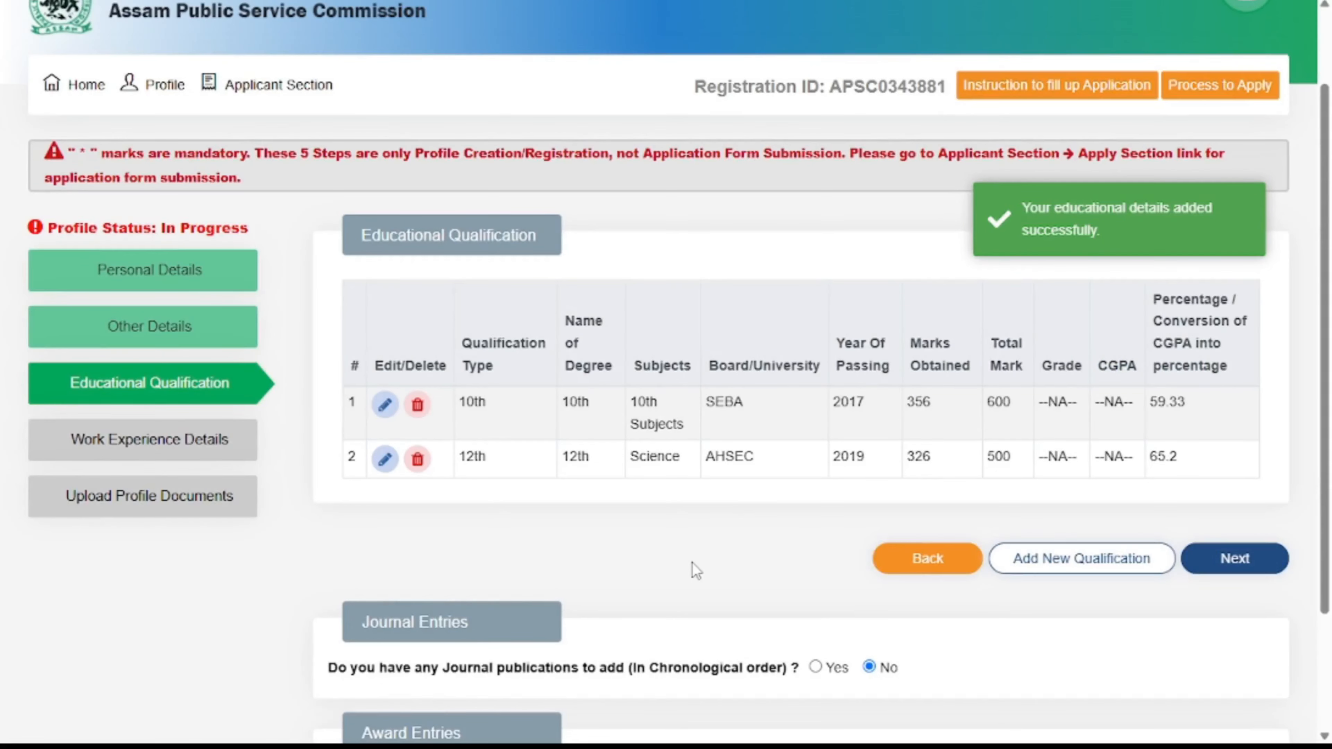
scroll(692, 563, down, 3)
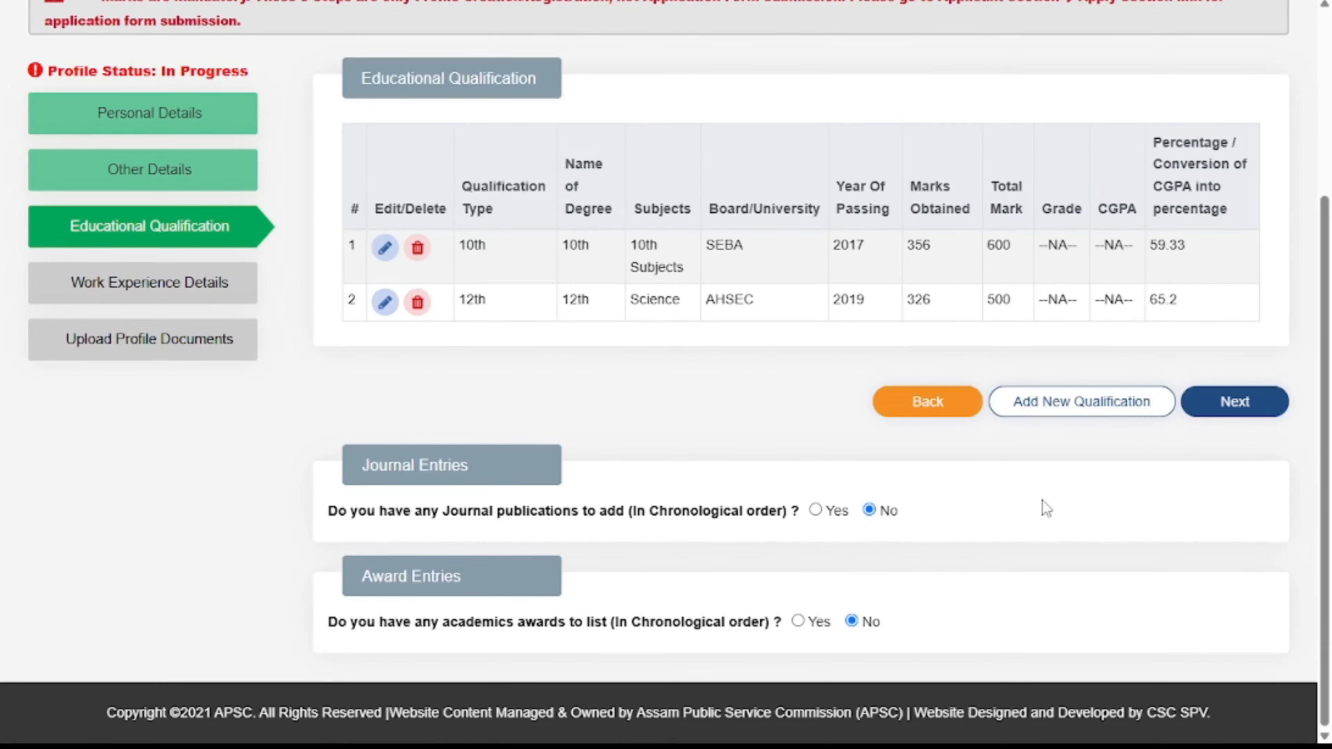
click(1259, 406)
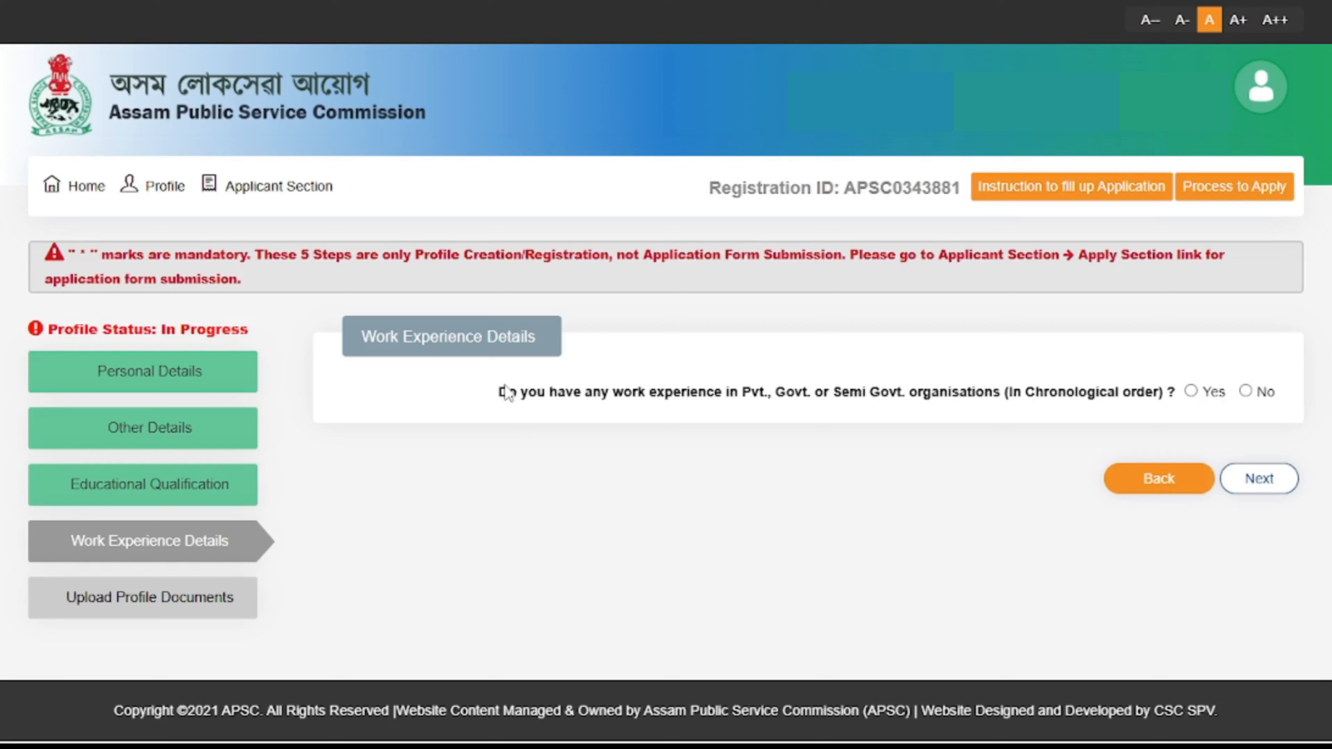
Answer No to having work experience and confirm it.
drag(505, 399, 1225, 398)
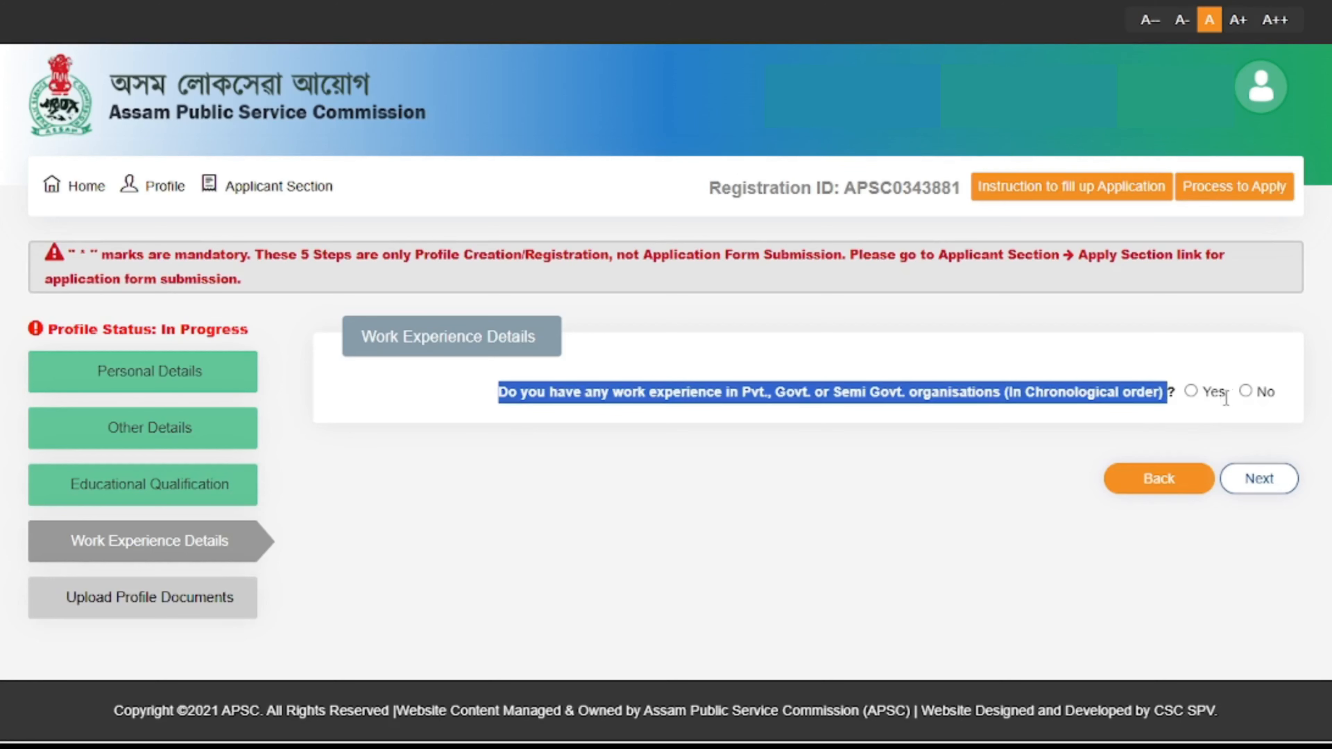
click(1245, 394)
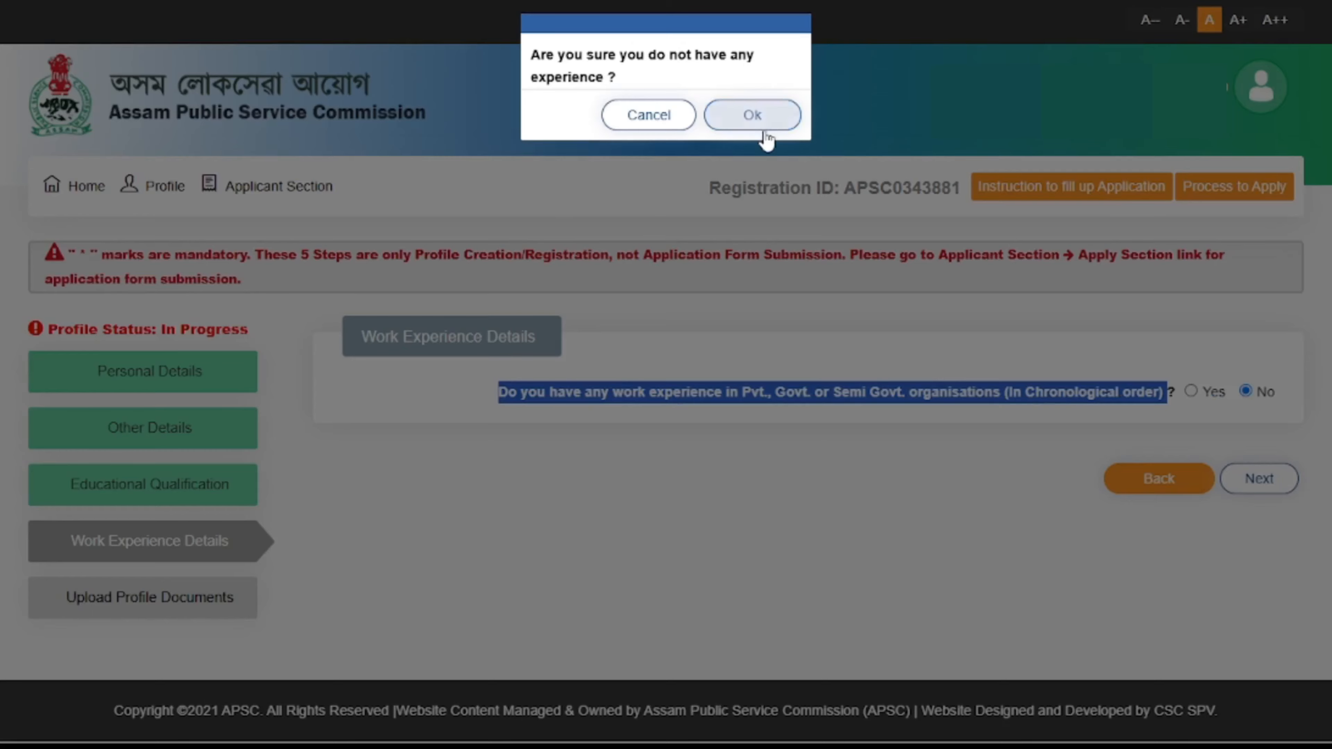
click(768, 120)
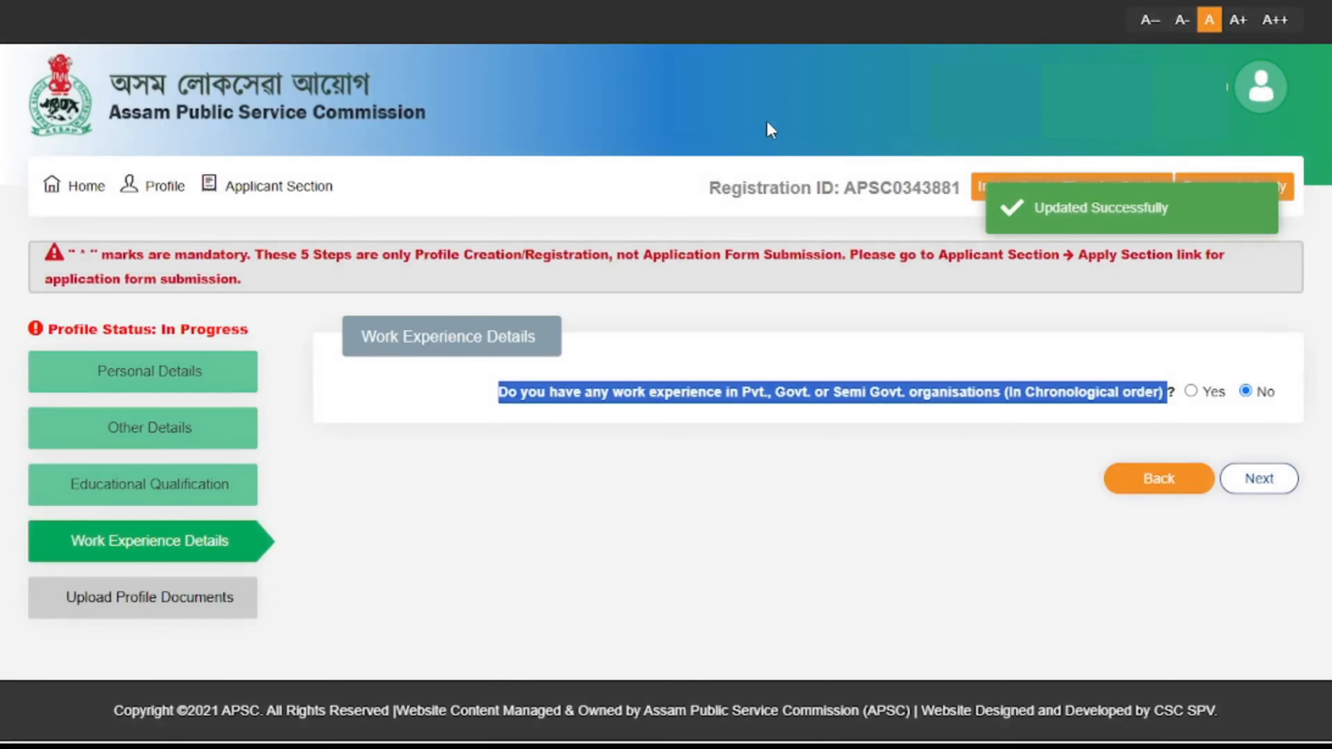
click(766, 451)
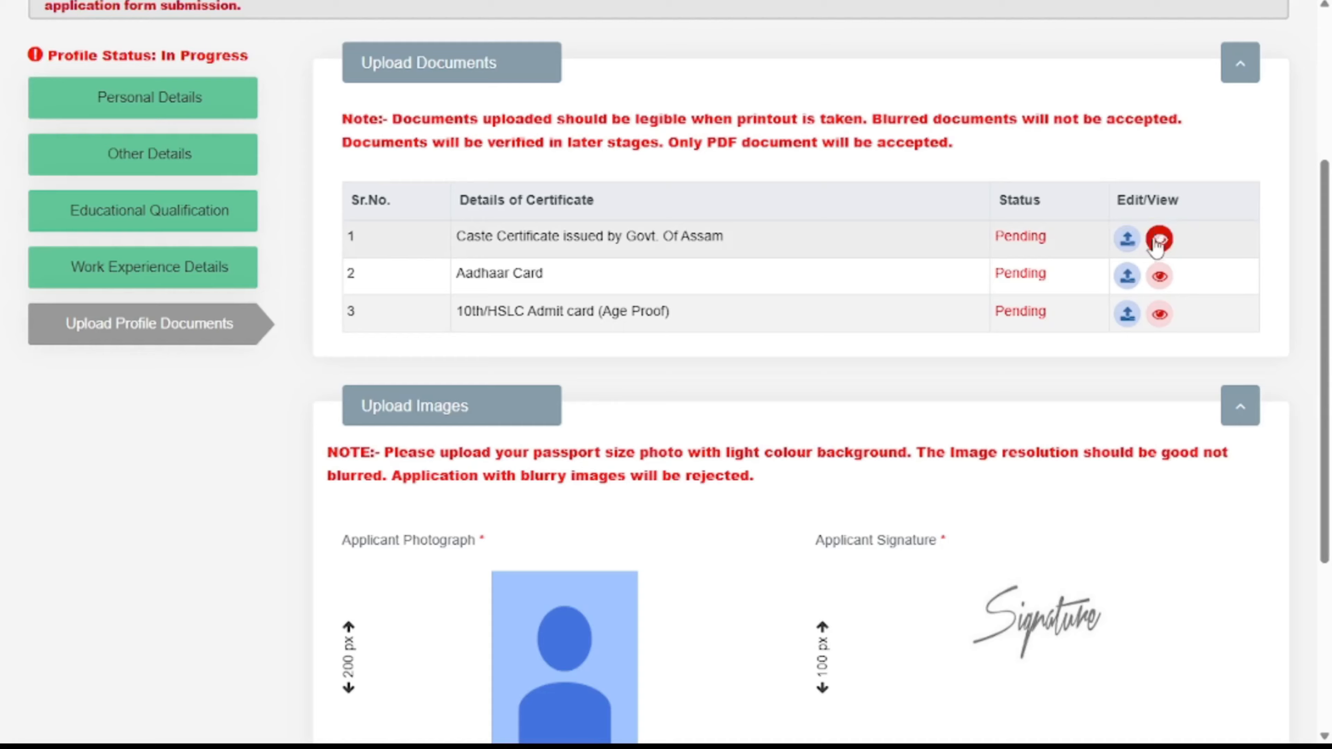
Upload the caste certificate PDF from Downloads and confirm the upload.
click(1127, 242)
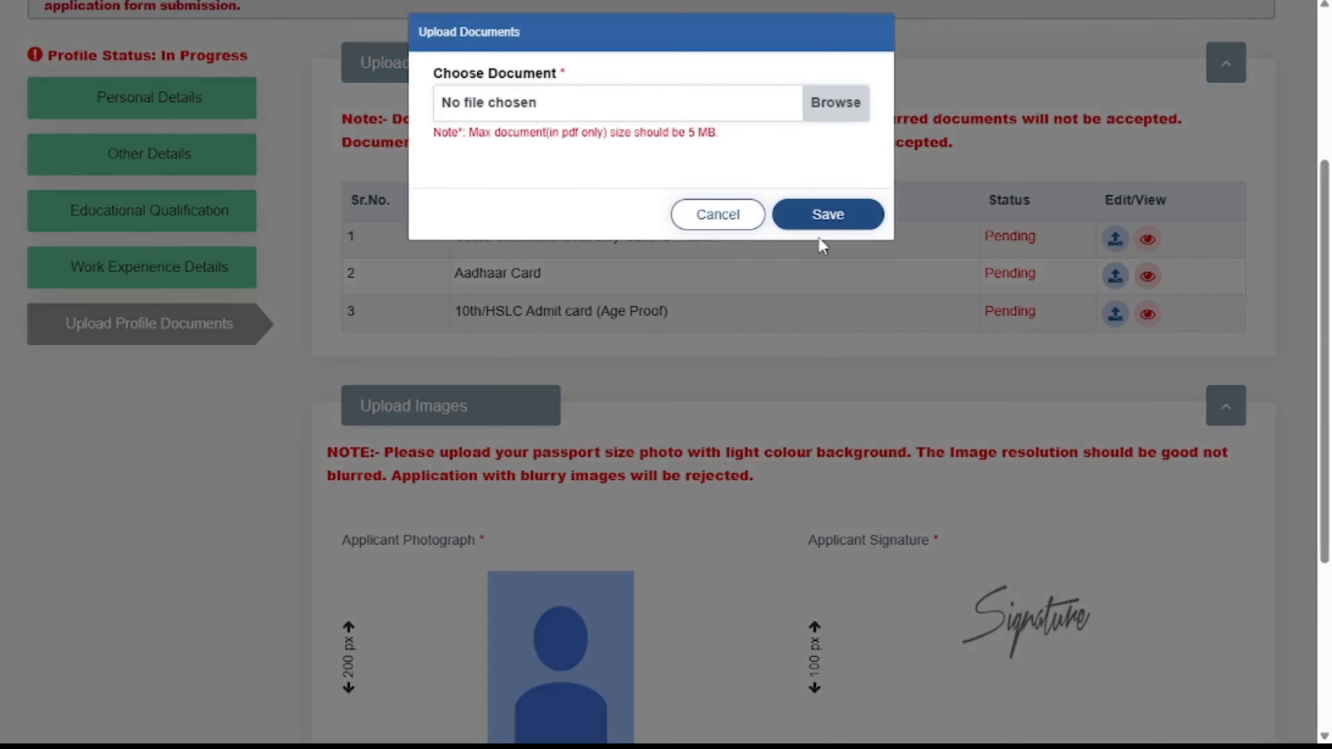
click(830, 127)
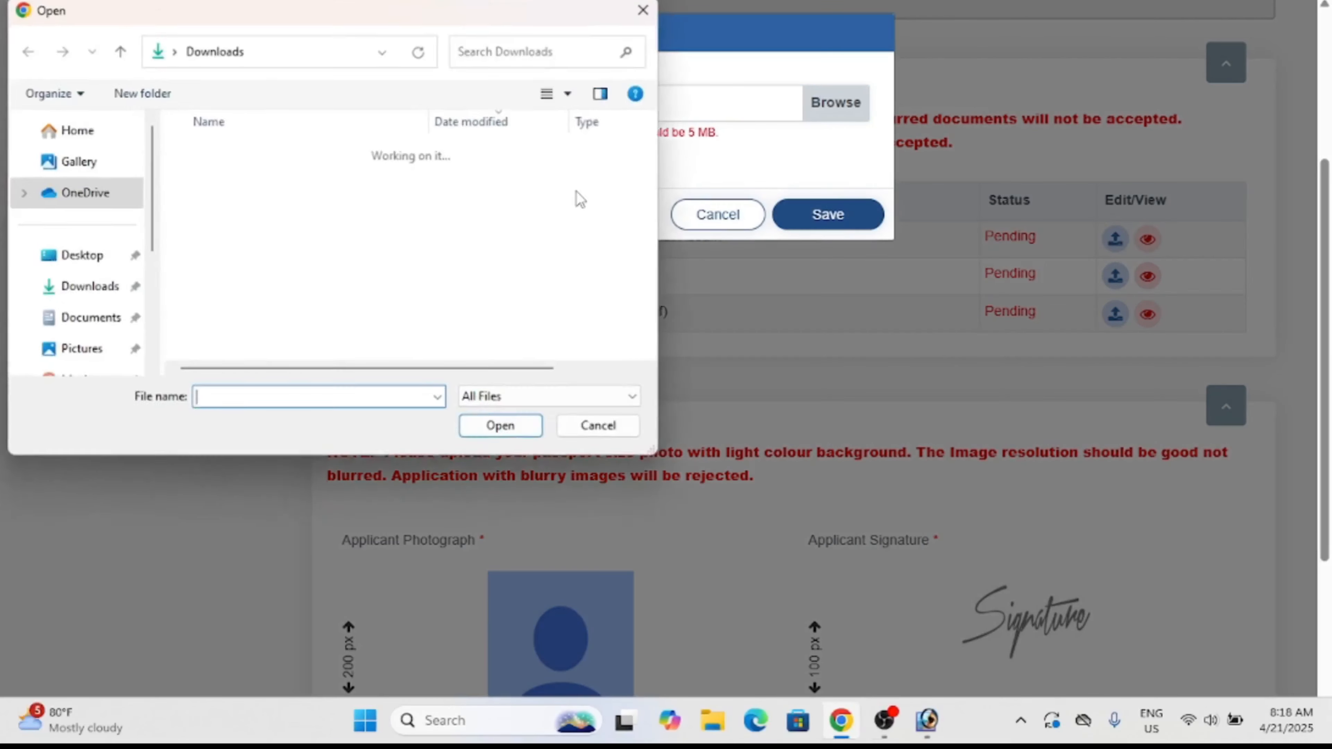
click(313, 233)
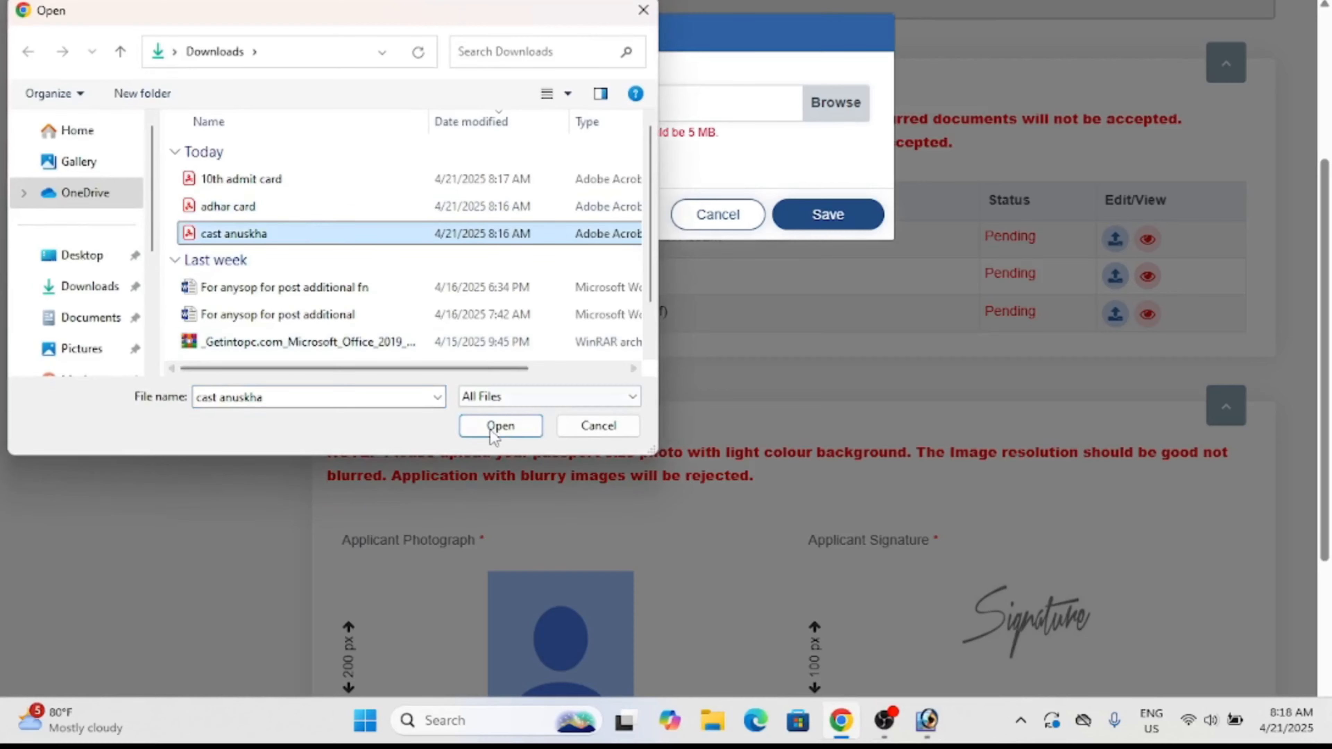
click(501, 425)
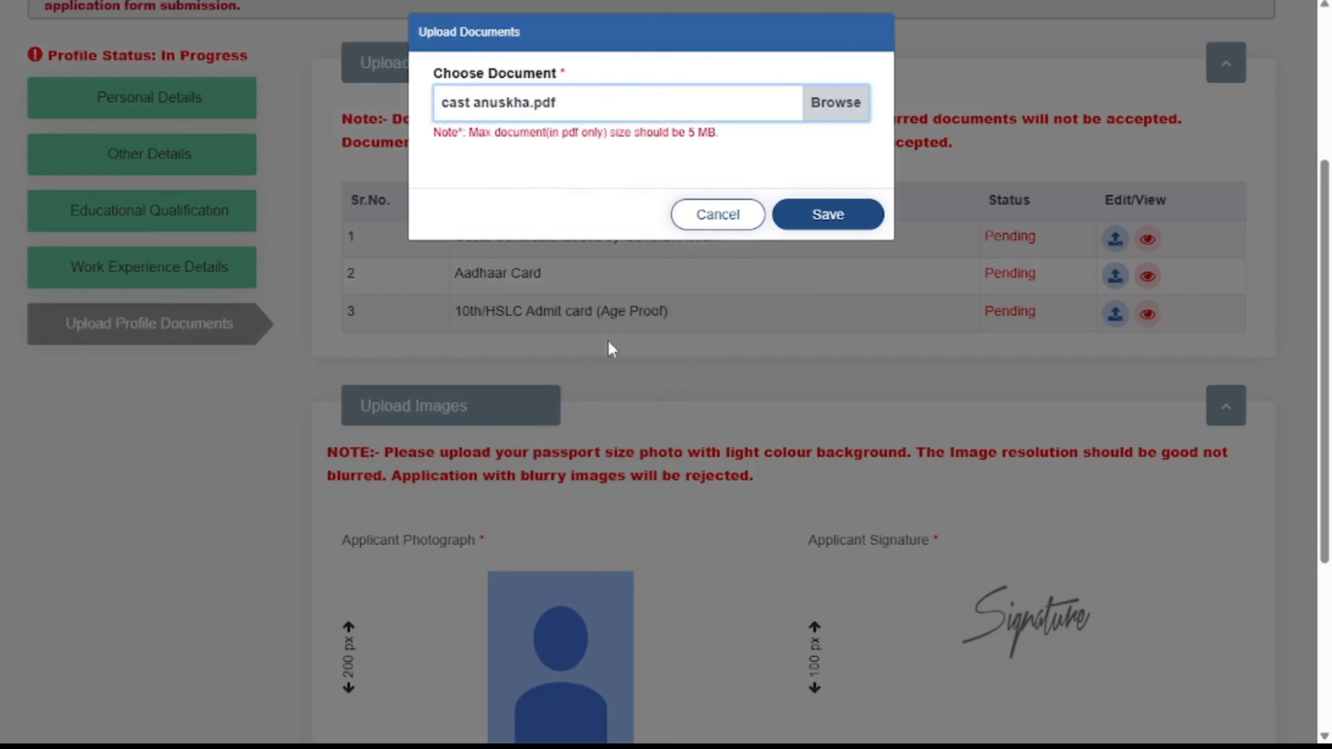
click(798, 225)
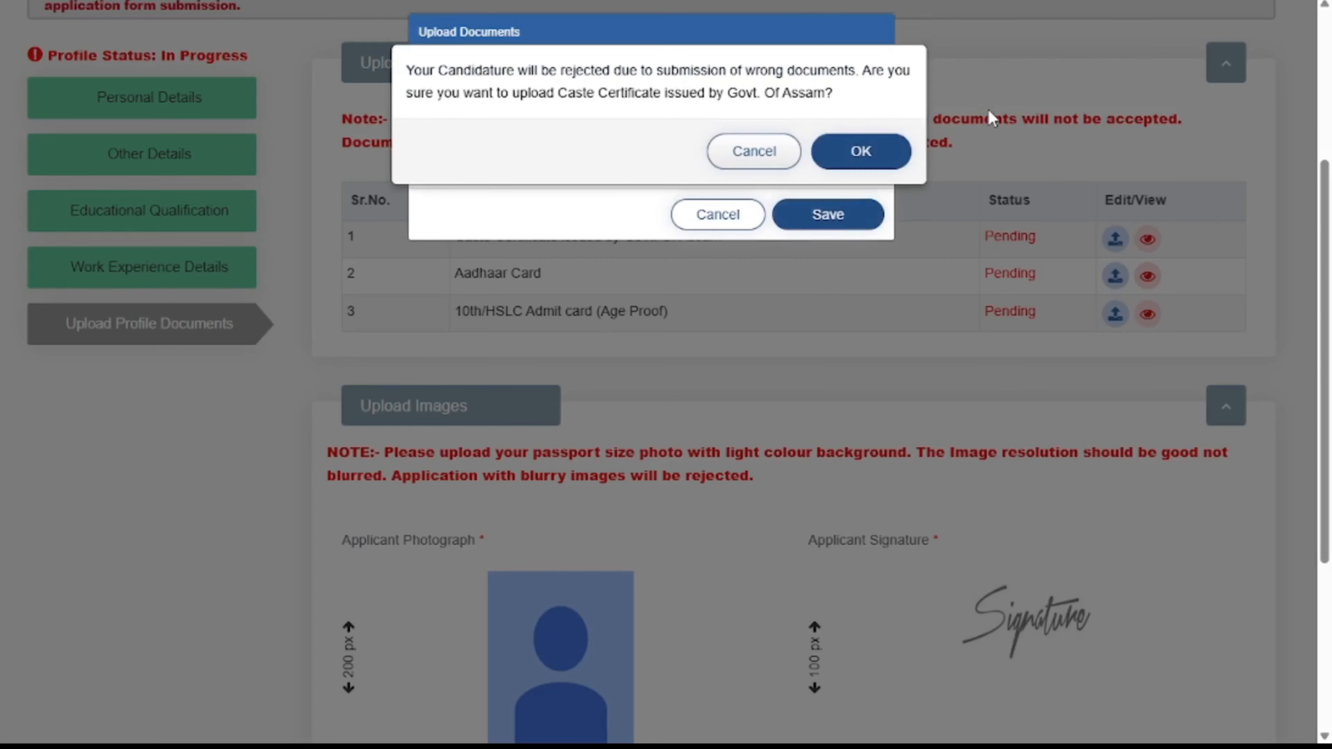
click(879, 157)
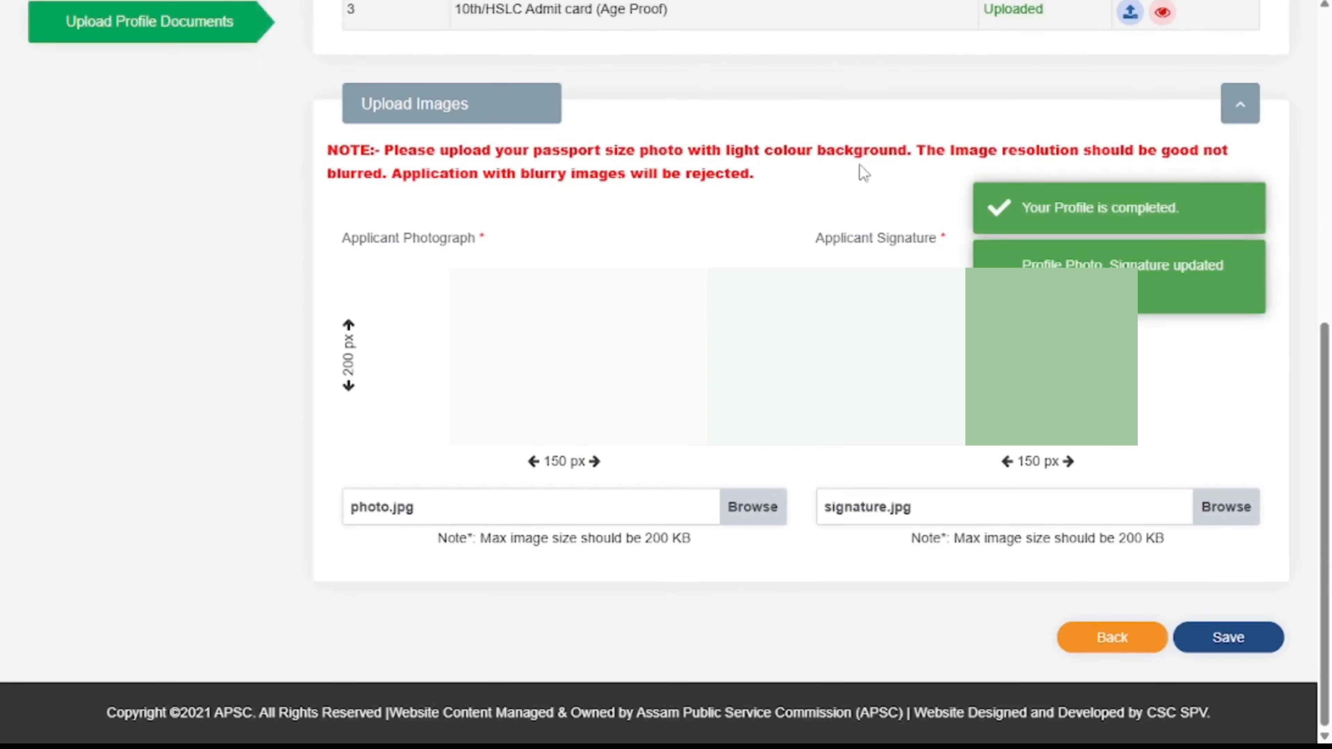
scroll(864, 174, up, 10)
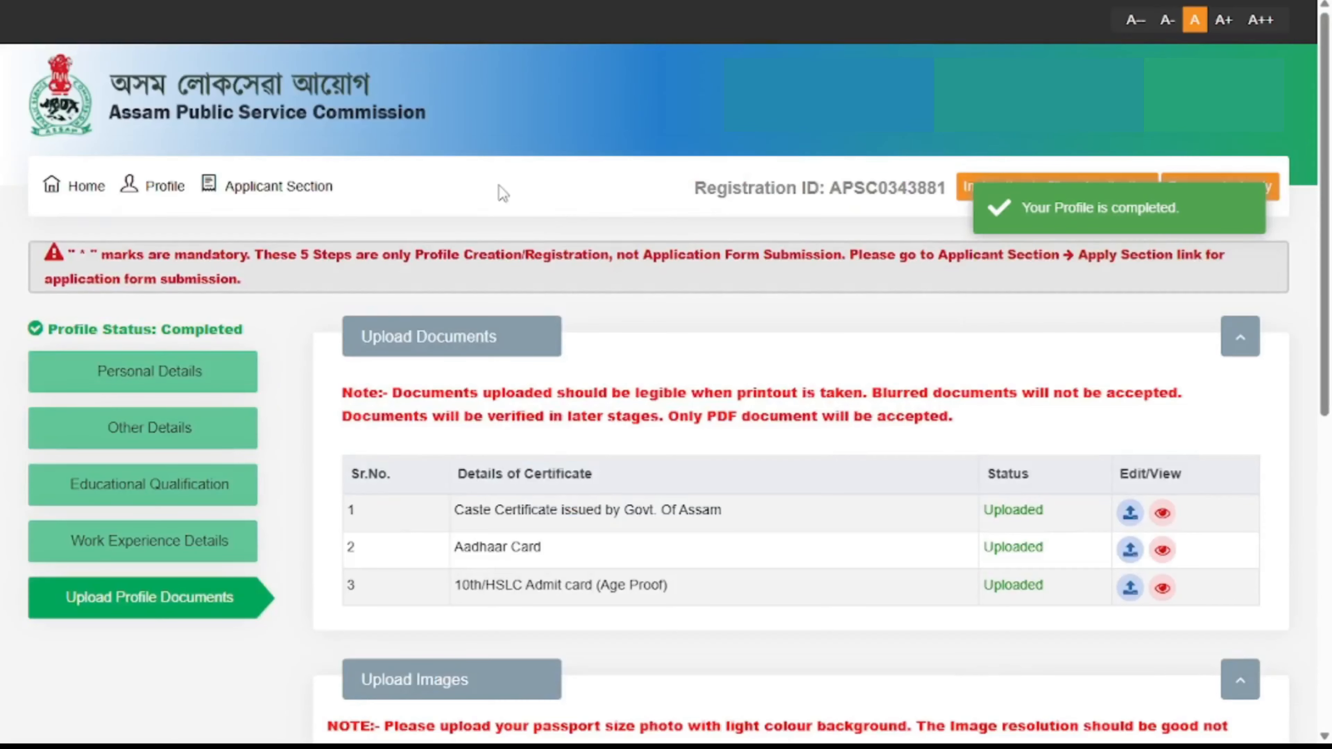
Via Applicant Section > Apply Section, apply for Junior Engineer (Civil), Fishery Department.
click(285, 197)
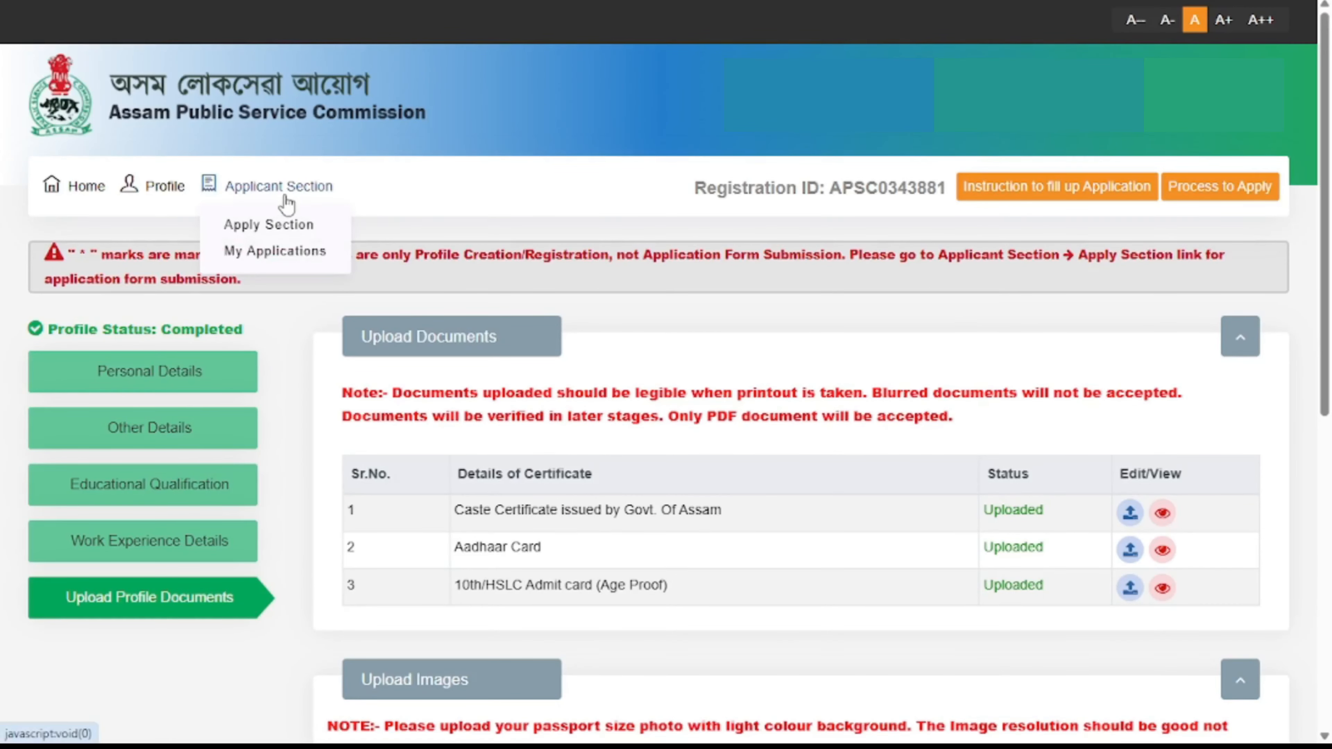
click(268, 225)
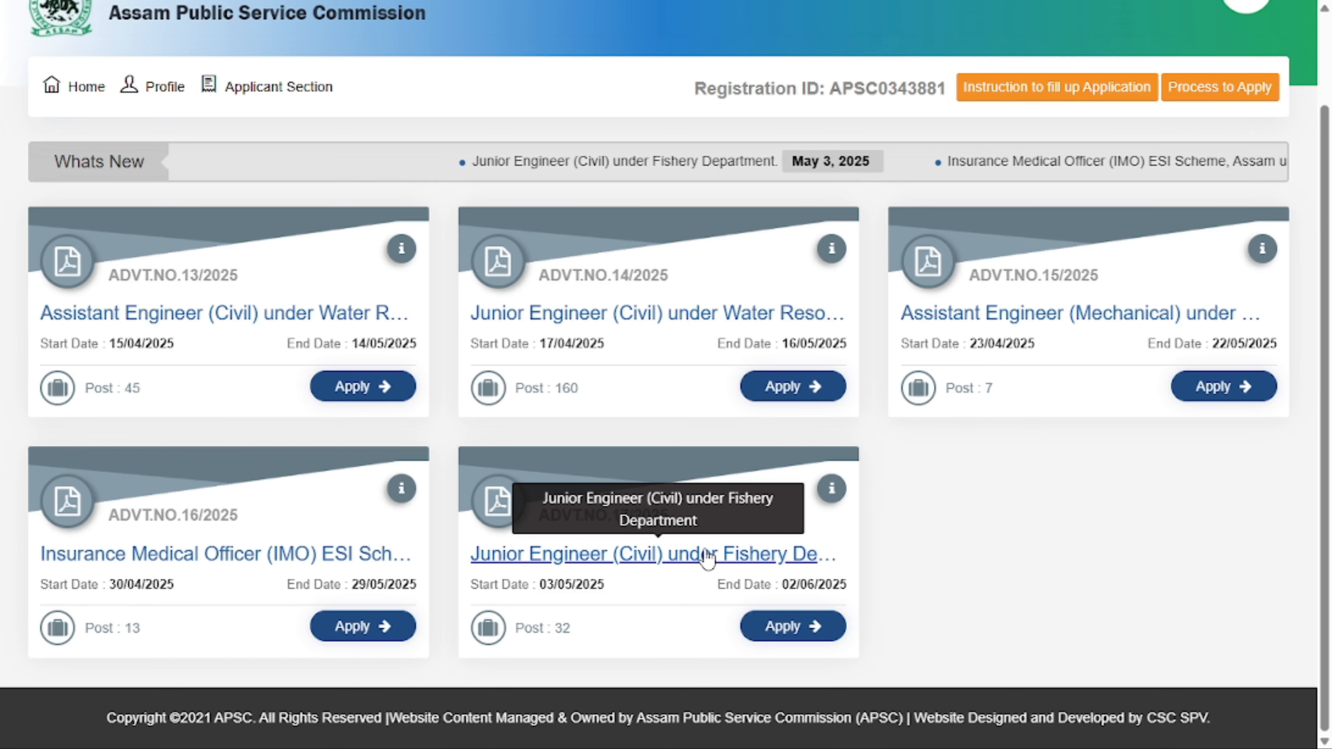
click(792, 626)
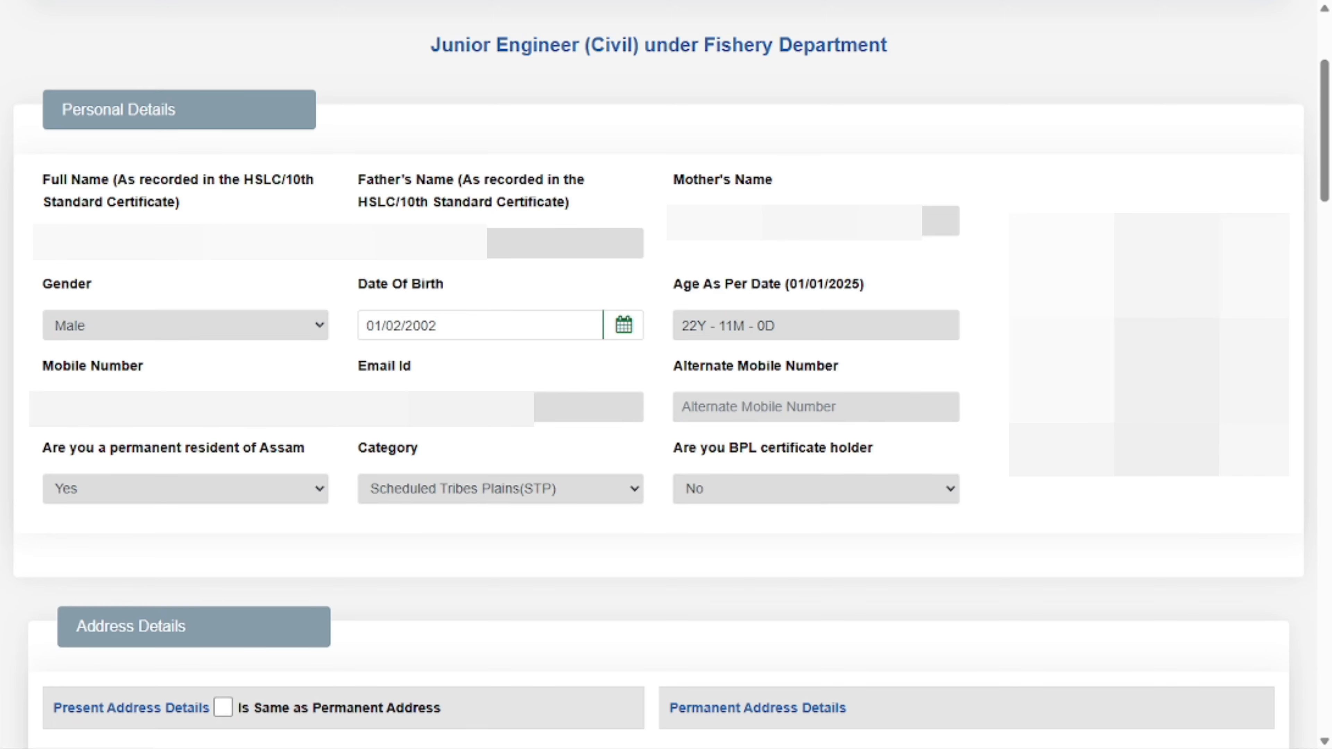
Tick 'Is Same as Permanent Address' to copy the permanent address into the present address.
scroll(49, 192, down, 8)
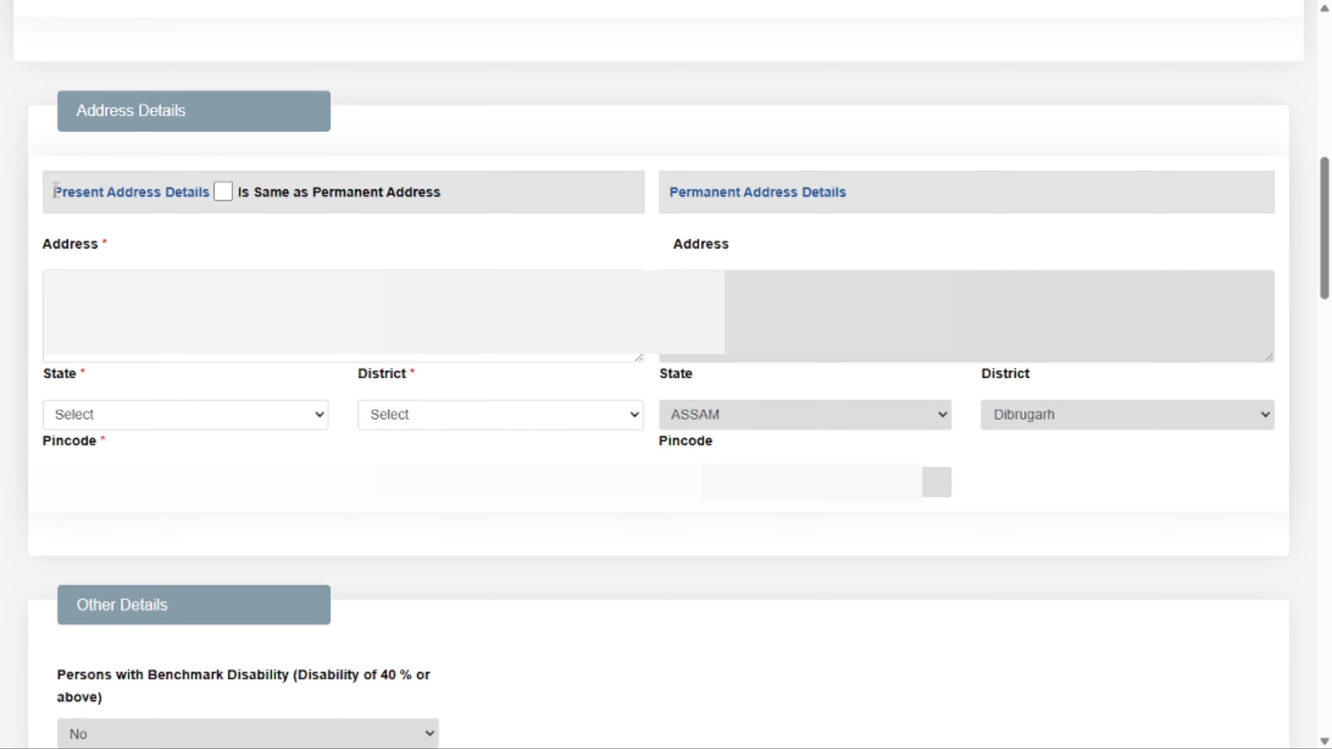
drag(52, 192, 212, 194)
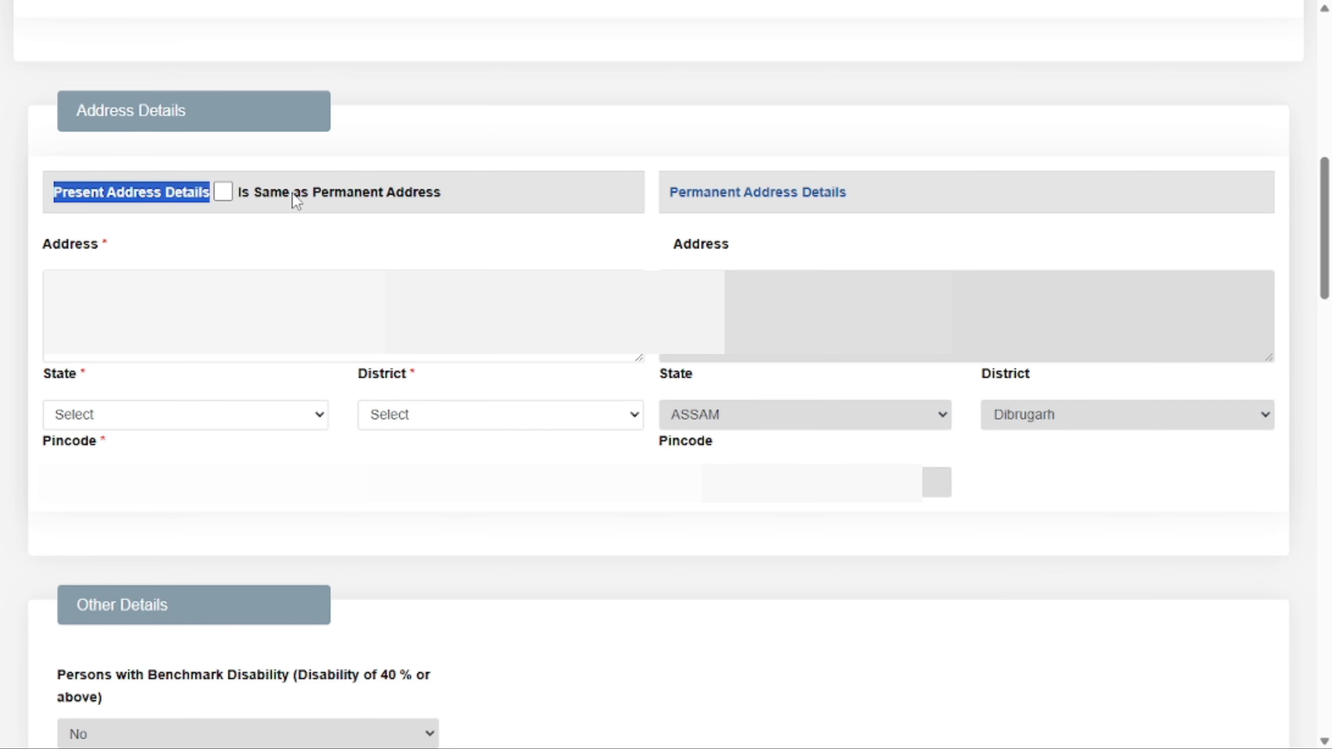
click(311, 193)
drag(312, 193, 437, 194)
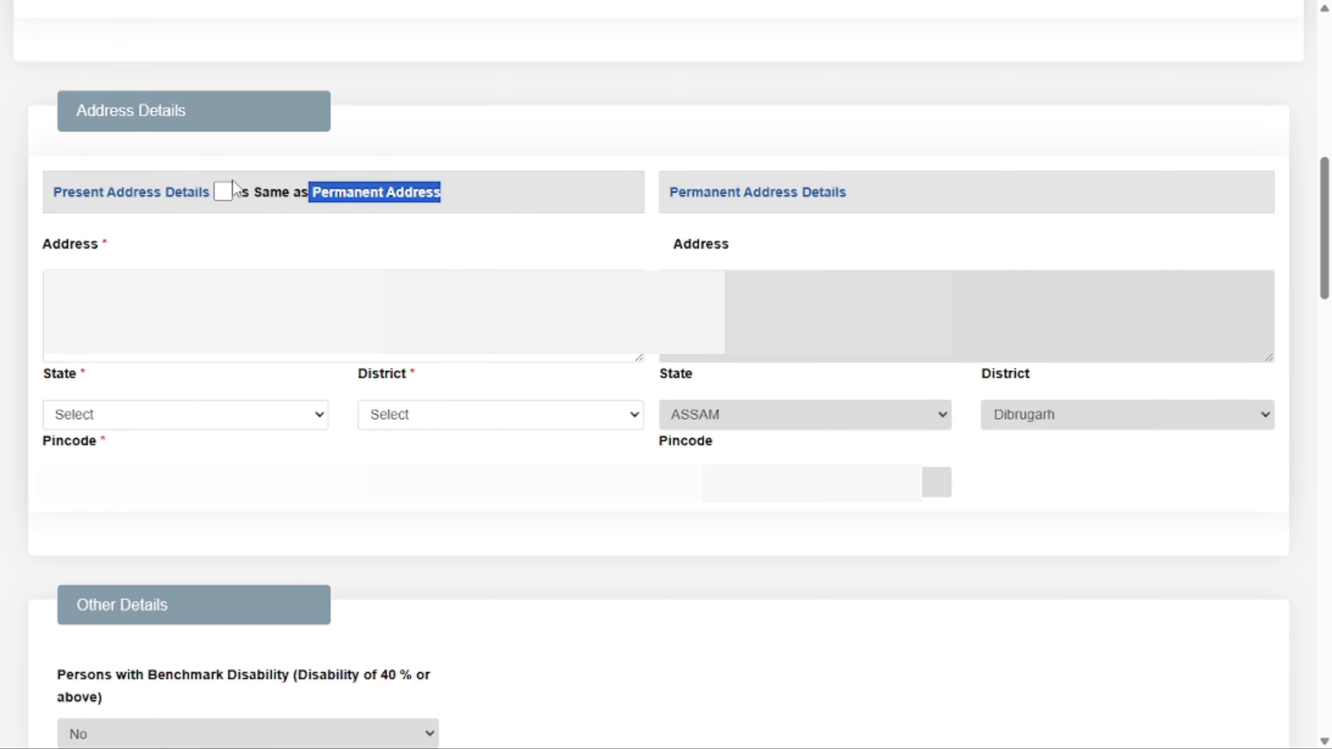
click(223, 192)
click(460, 139)
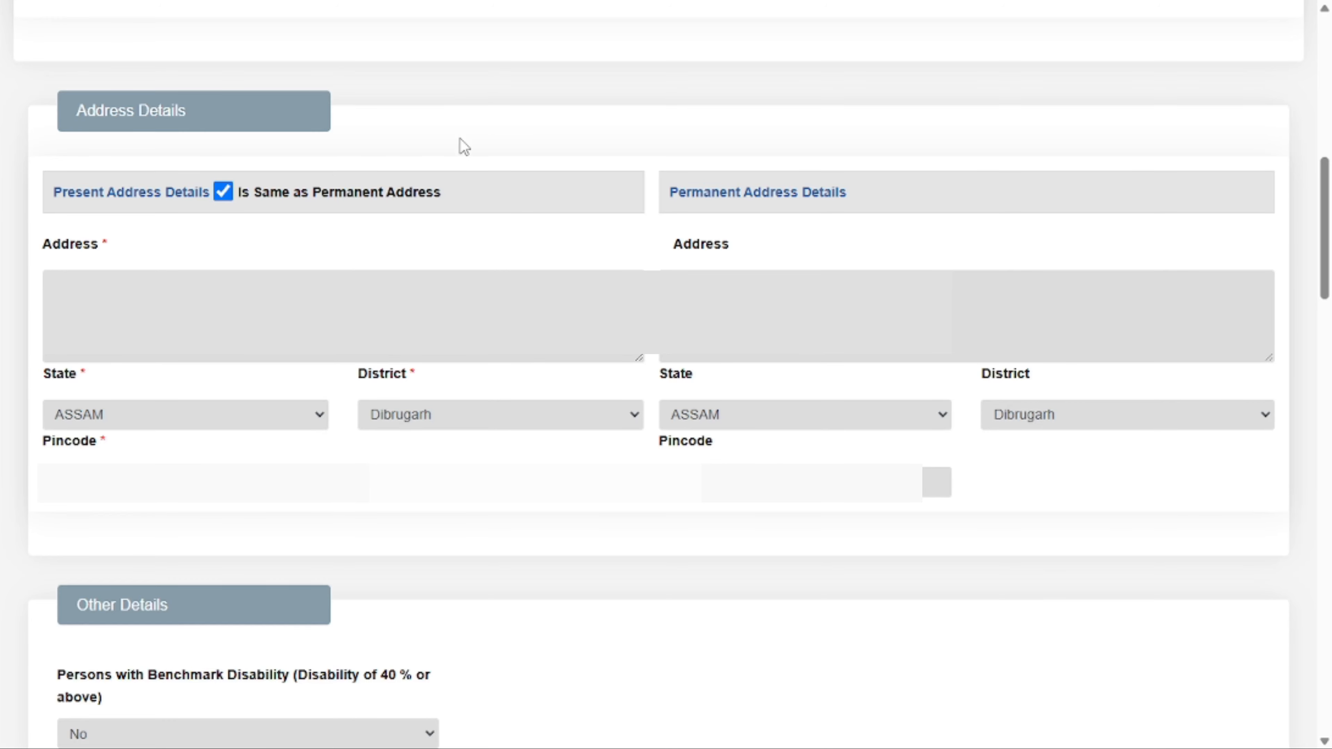
Answer the 'employee of the state government of Assam' question from its dropdown.
scroll(118, 257, down, 5)
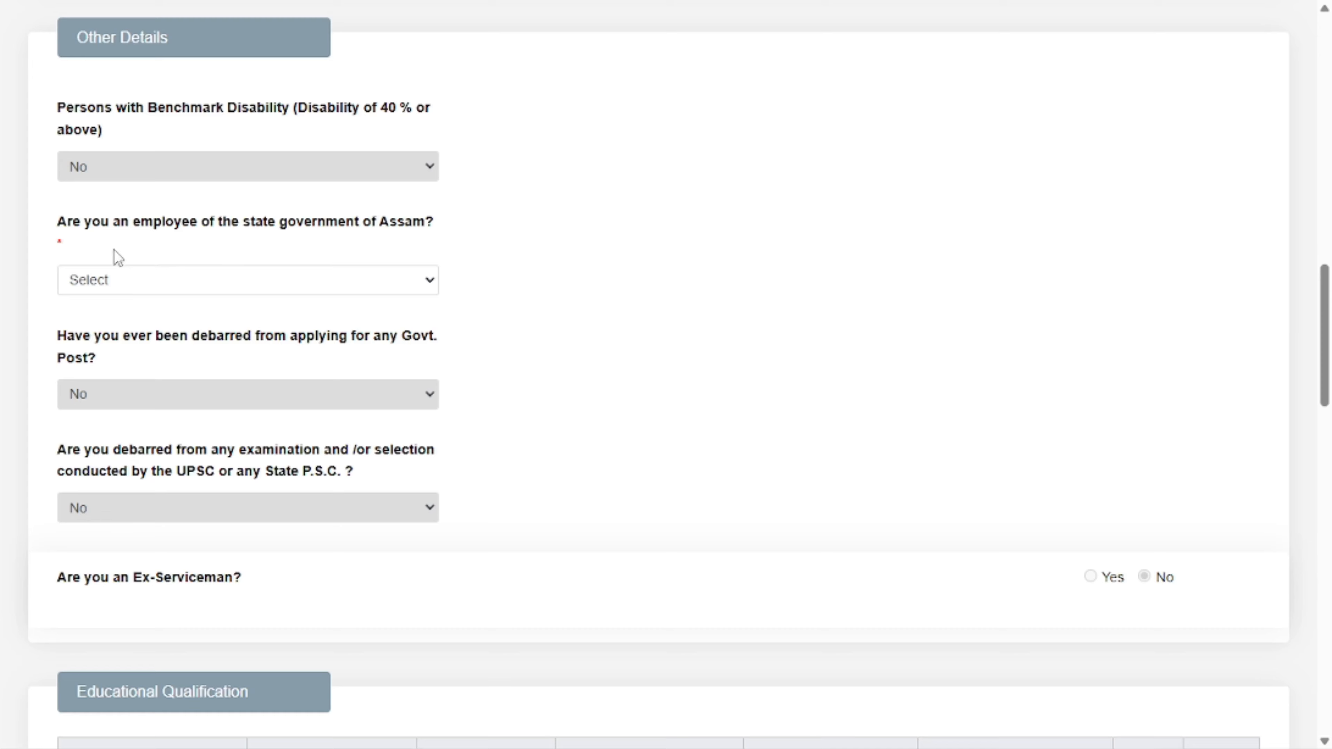
drag(60, 223, 411, 239)
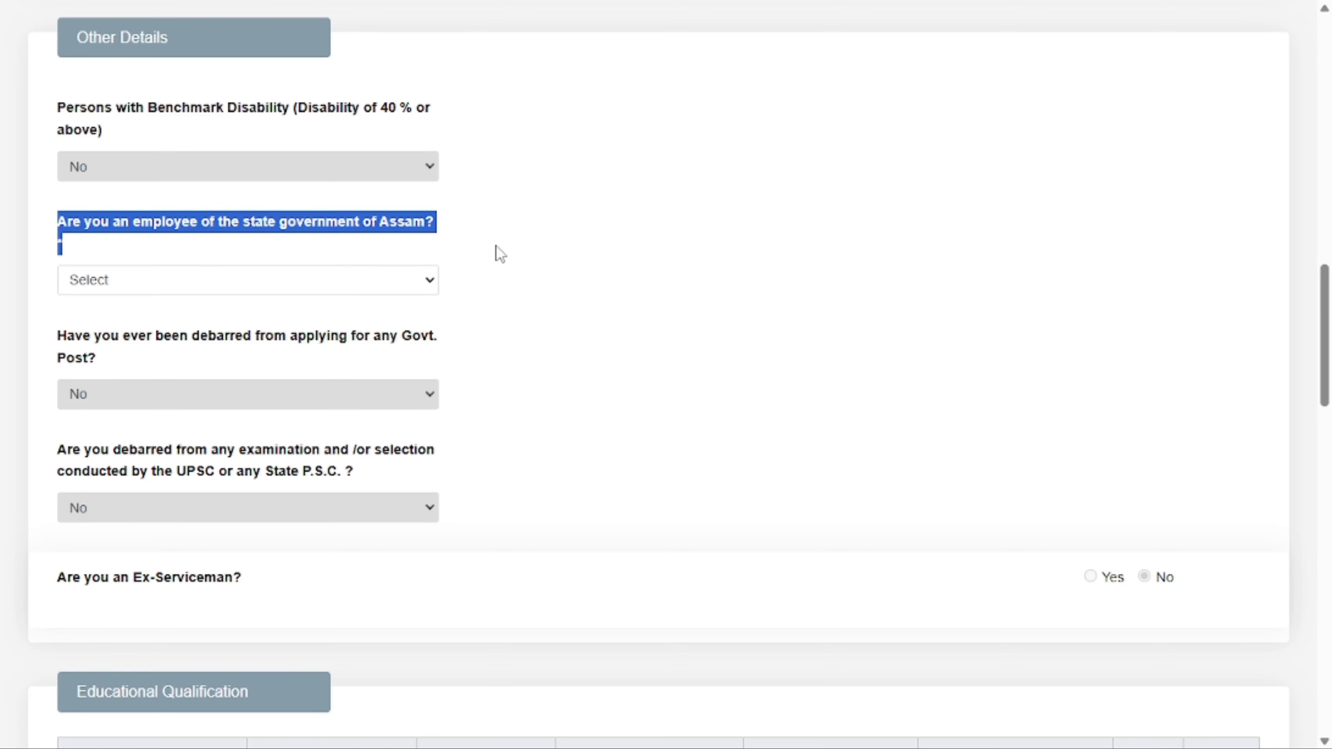
click(391, 283)
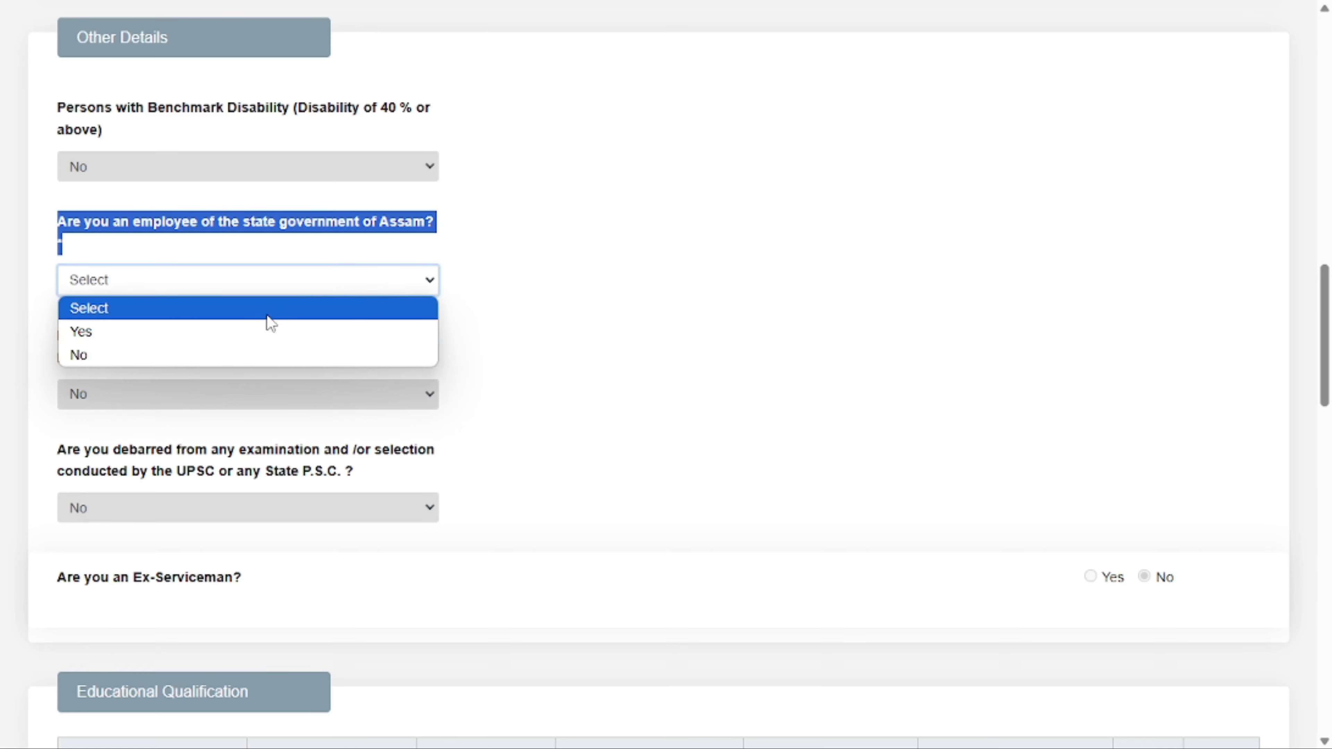
click(164, 355)
scroll(502, 289, down, 10)
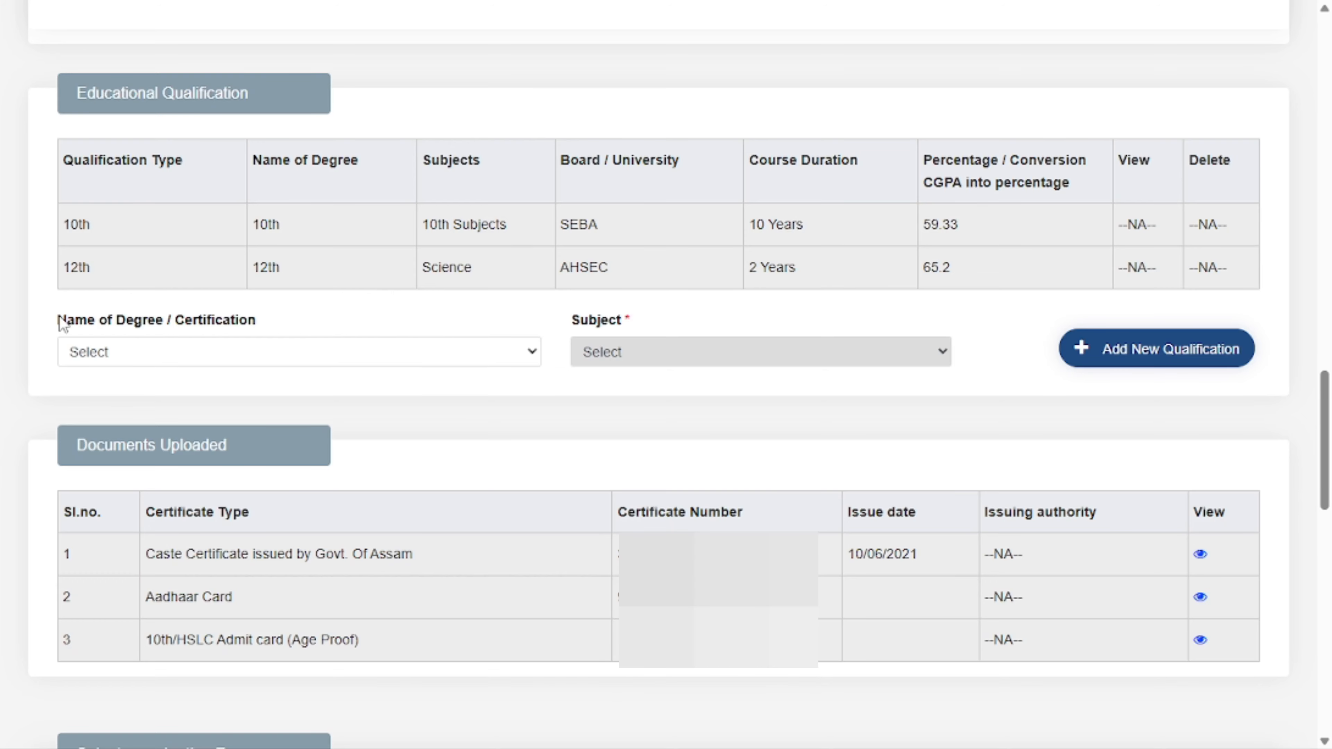
Choose Diploma in Engineering as the degree with Civil Engineering as its subject.
drag(61, 322, 110, 323)
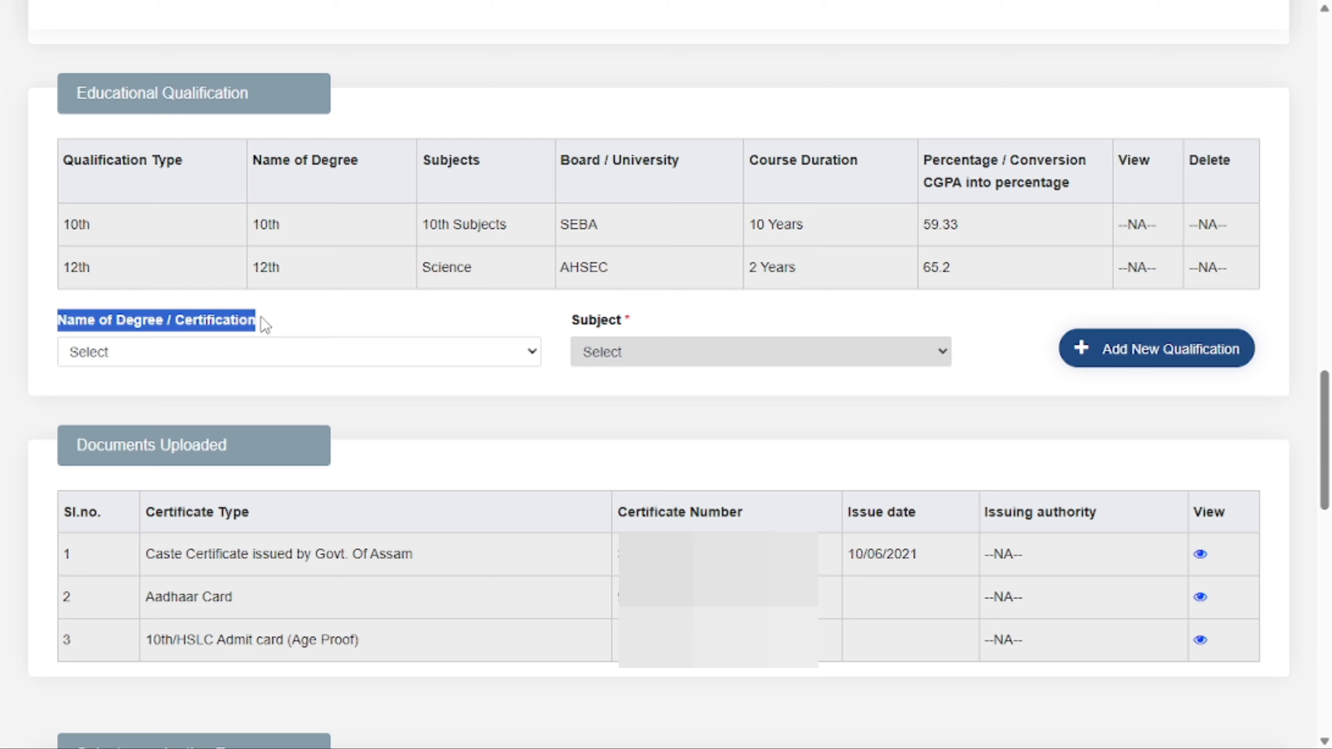
click(317, 344)
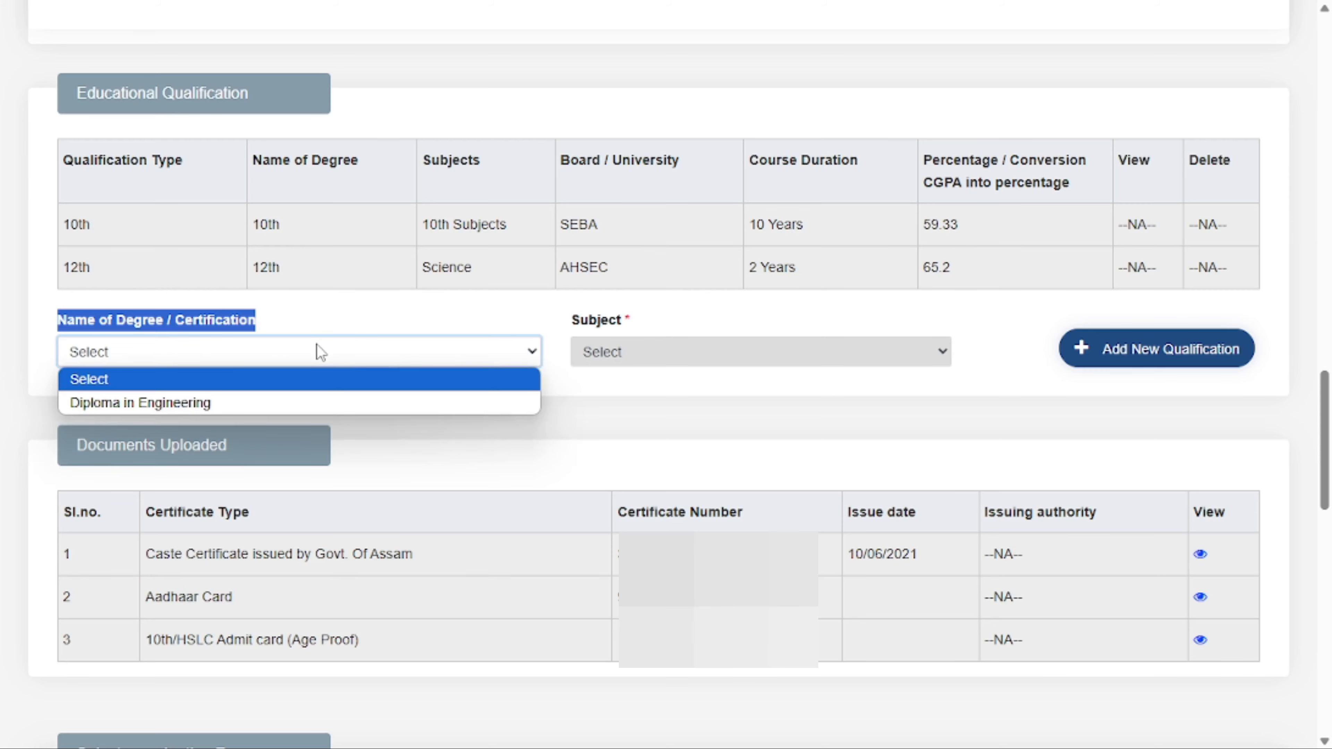
click(225, 399)
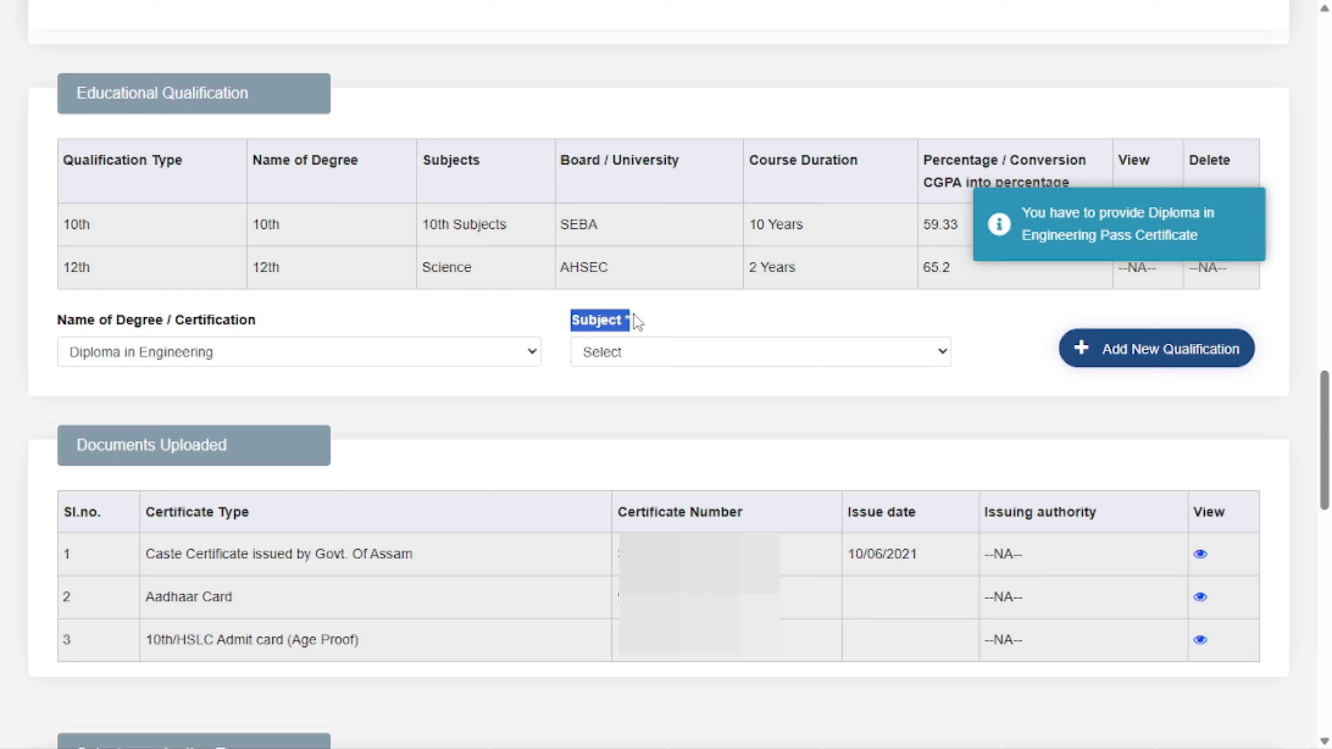
click(626, 348)
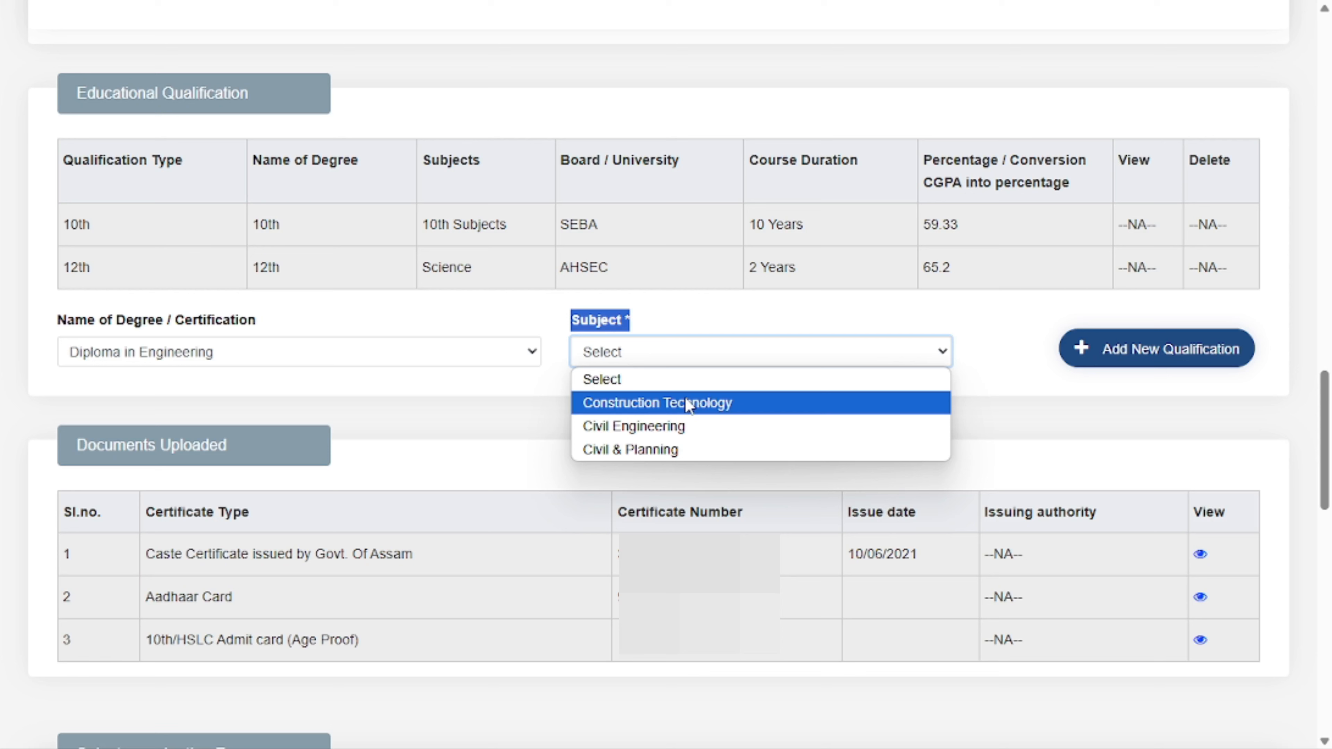
click(648, 419)
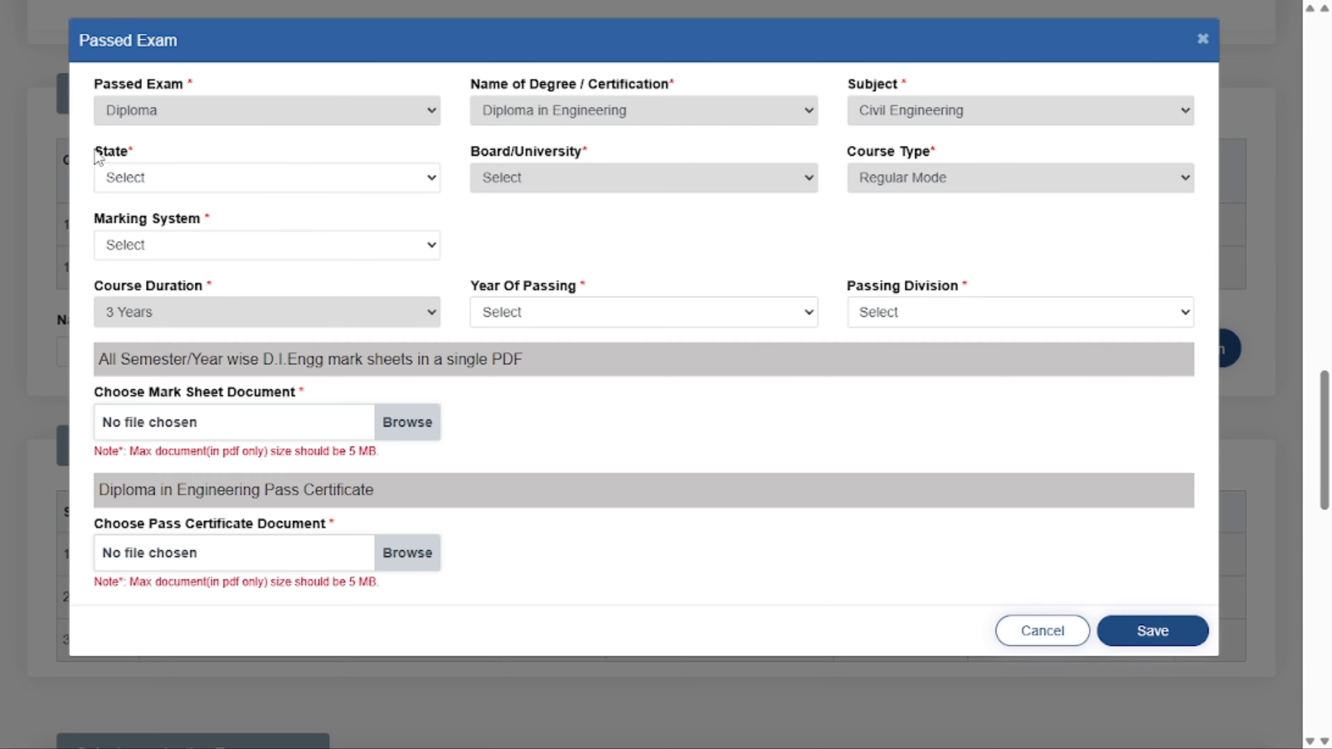
Set the diploma's state to ASSAM and board to SCTE.
drag(96, 155, 150, 157)
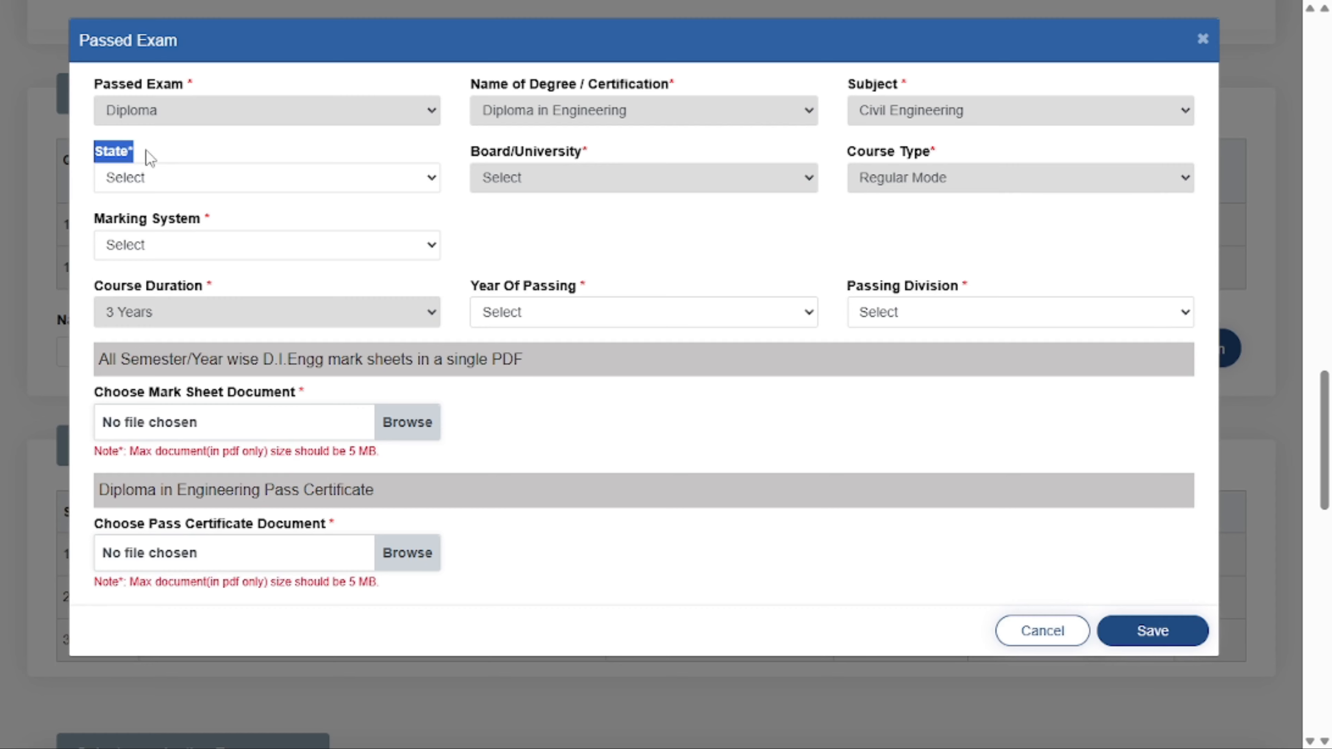
click(175, 178)
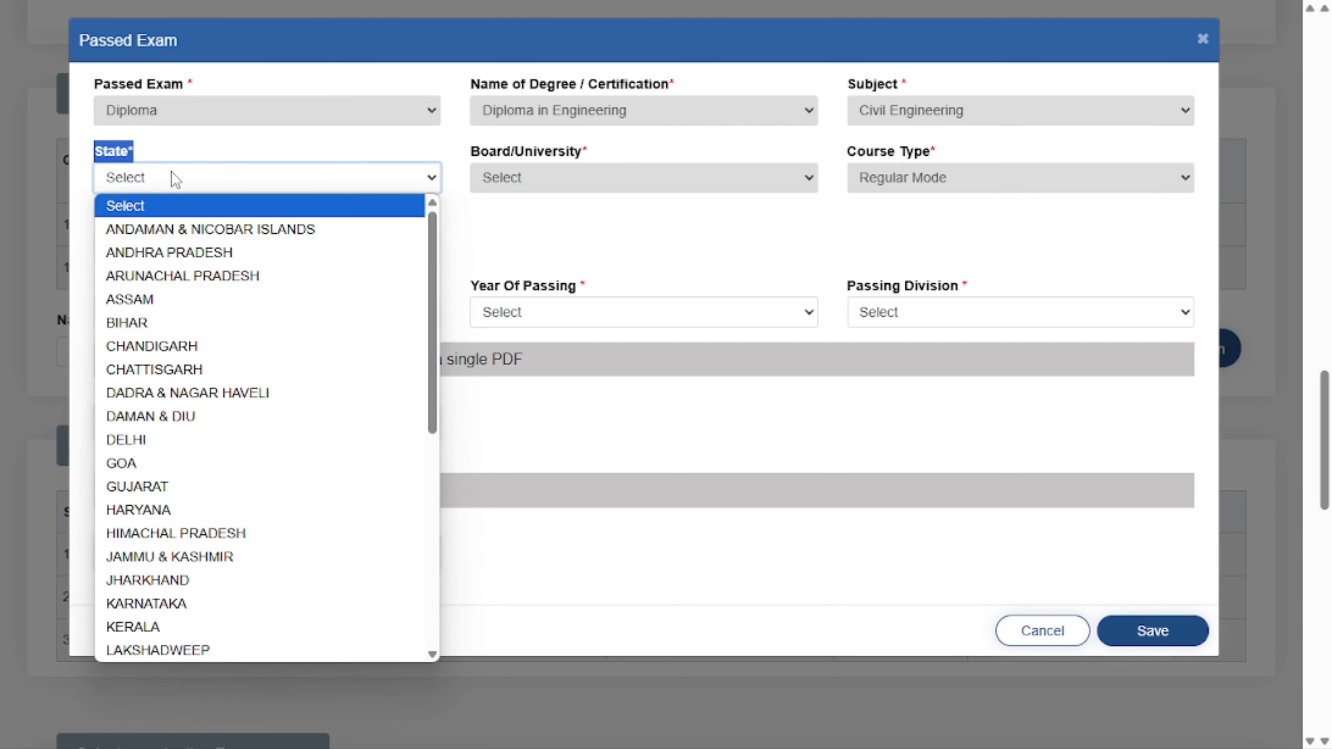
click(144, 297)
click(506, 219)
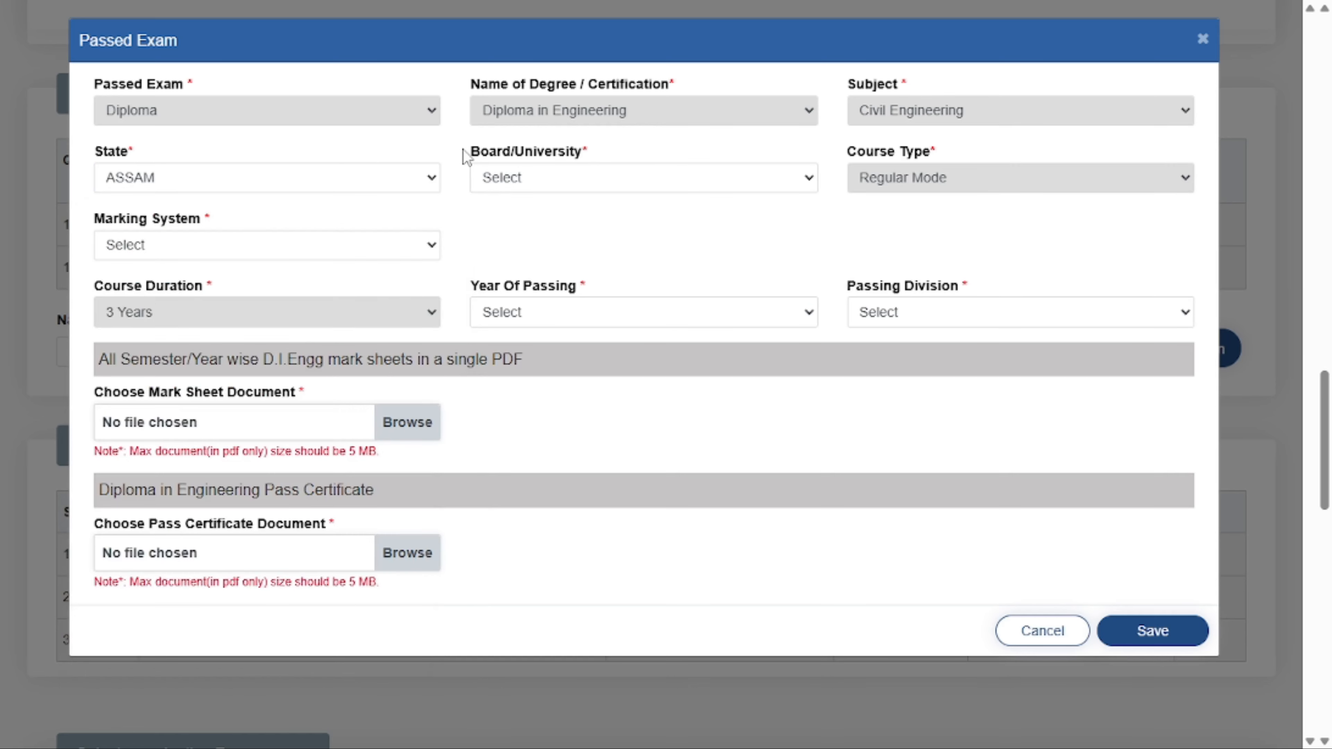
drag(463, 150, 557, 165)
click(558, 173)
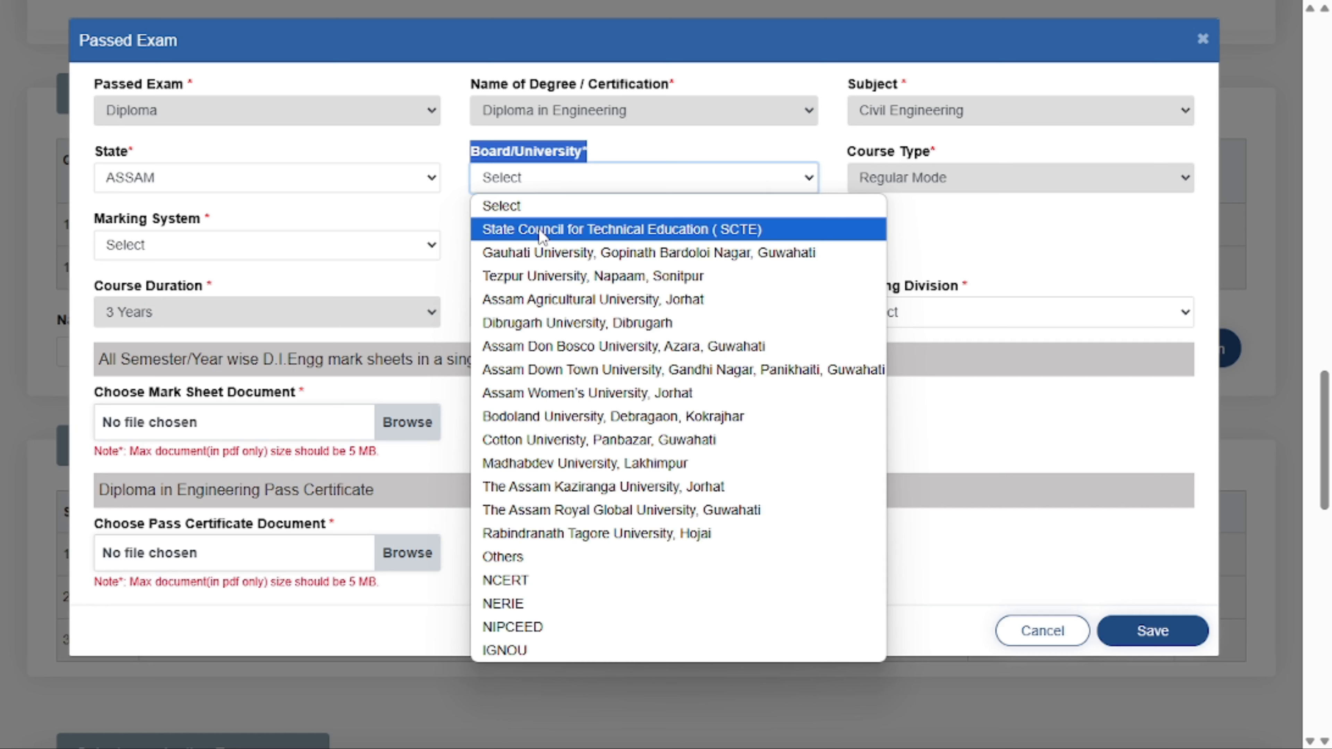
click(542, 229)
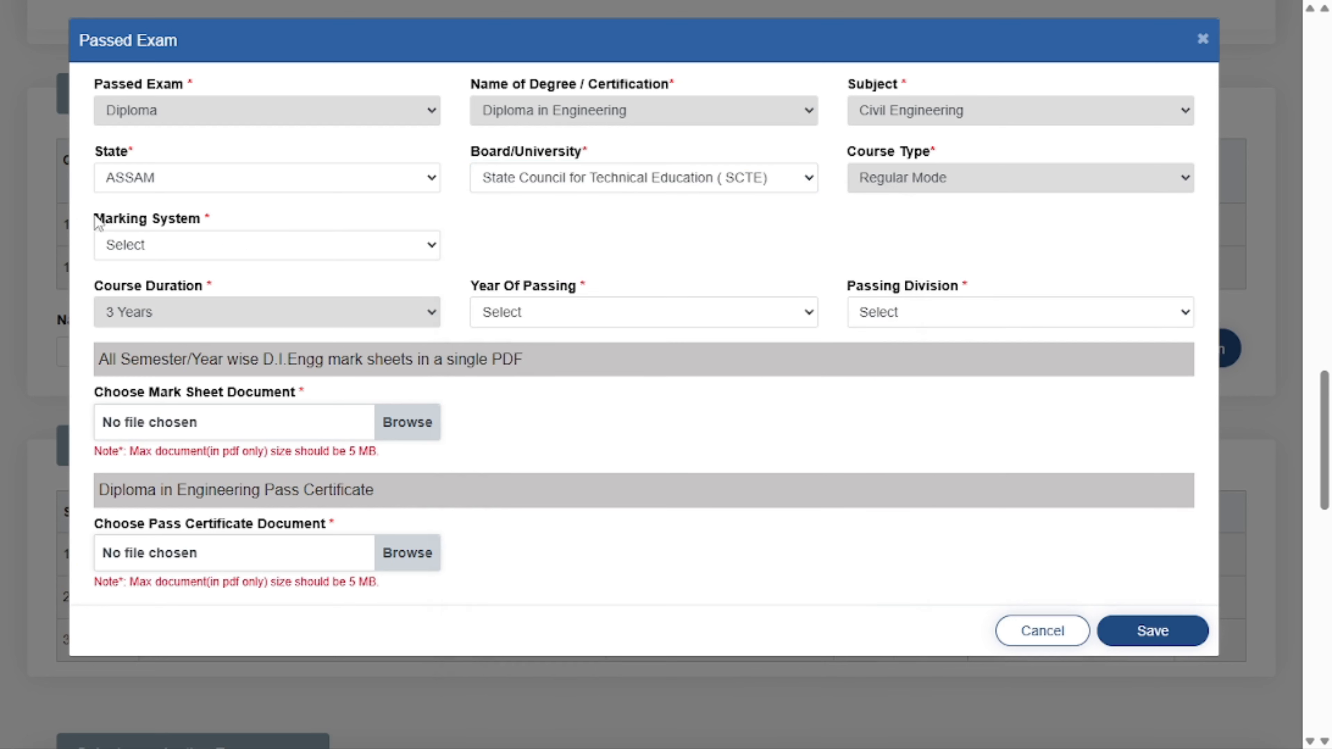
Choose the CGPA marking system and enter CGPA 6.7 out of 10.
drag(103, 231, 208, 226)
click(220, 254)
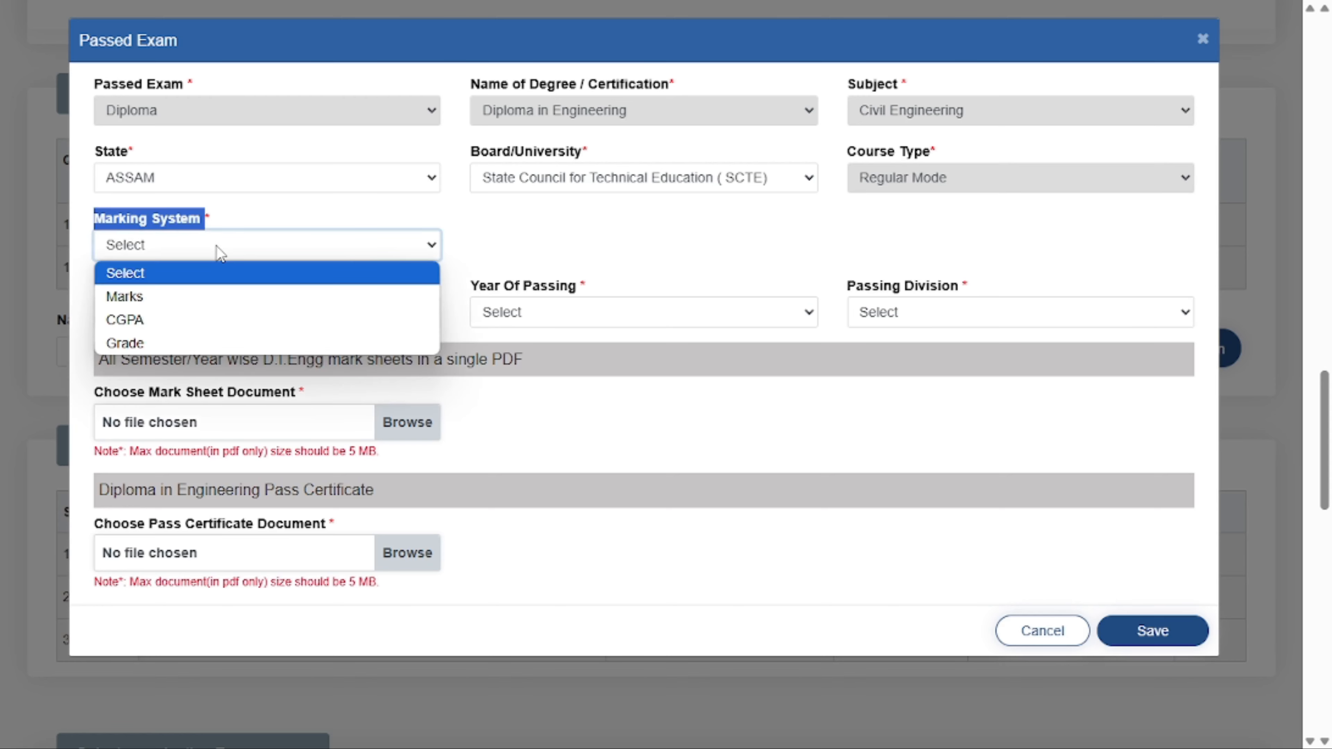
click(205, 318)
click(545, 295)
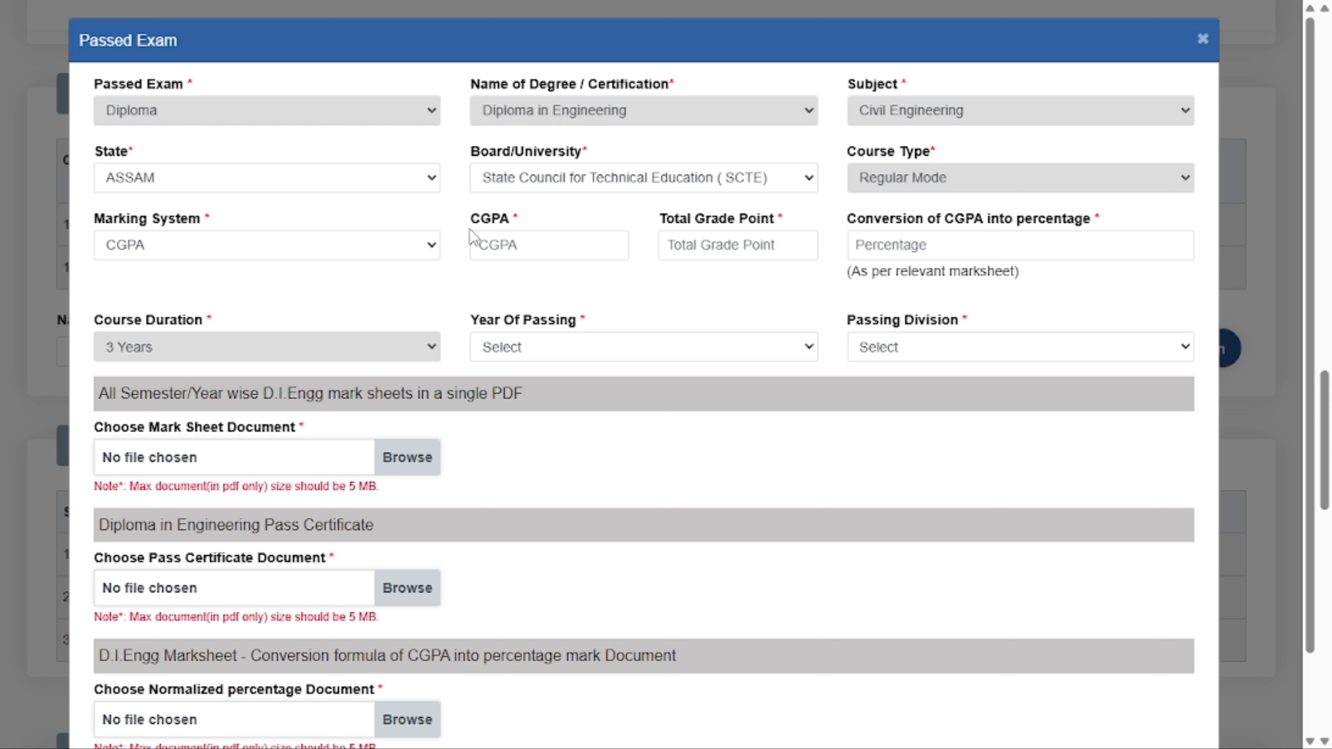
drag(475, 231, 527, 231)
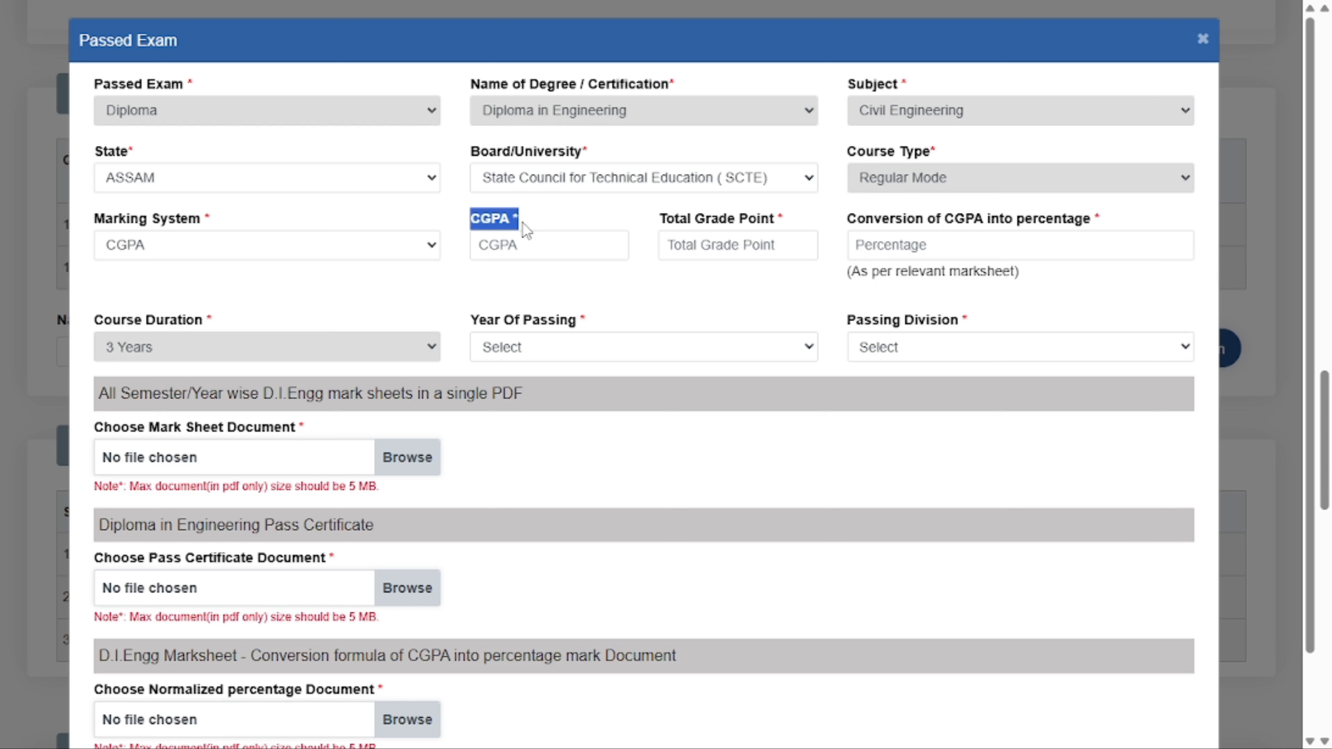
click(508, 239)
text(6.7)
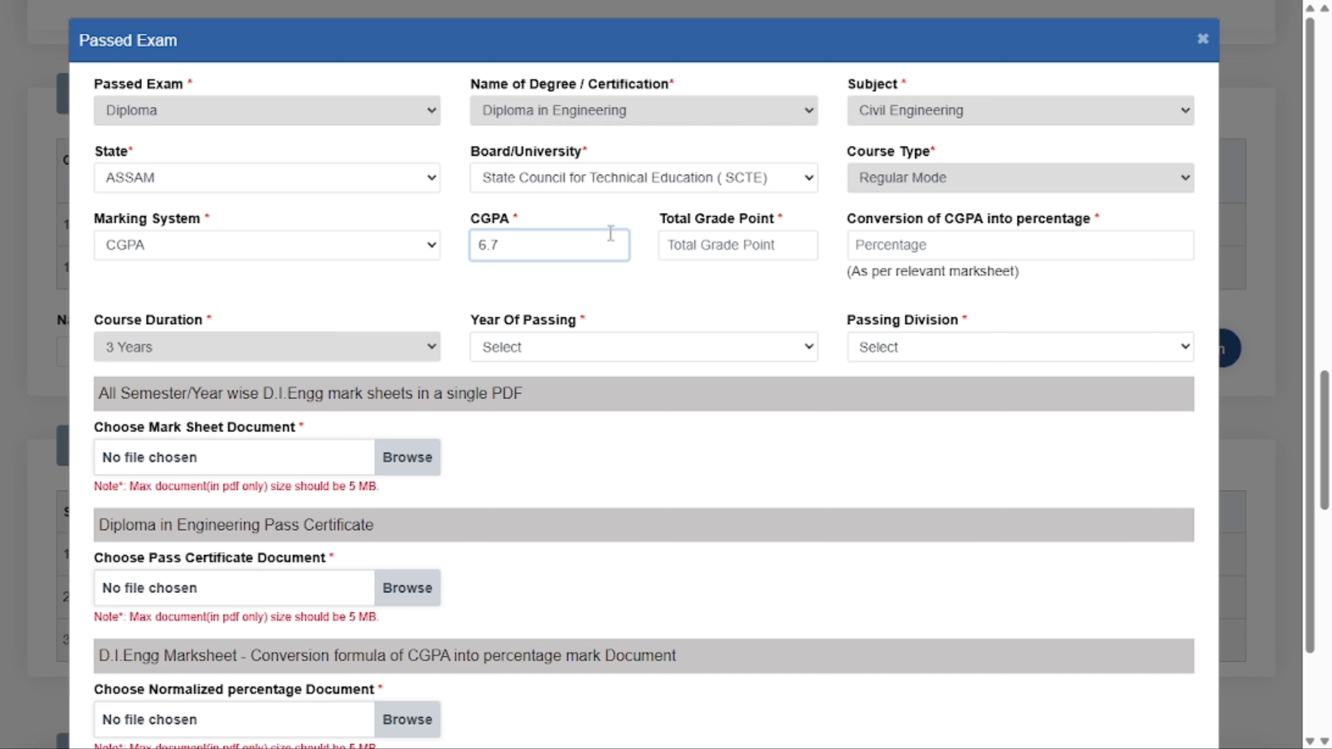
click(759, 244)
text(10)
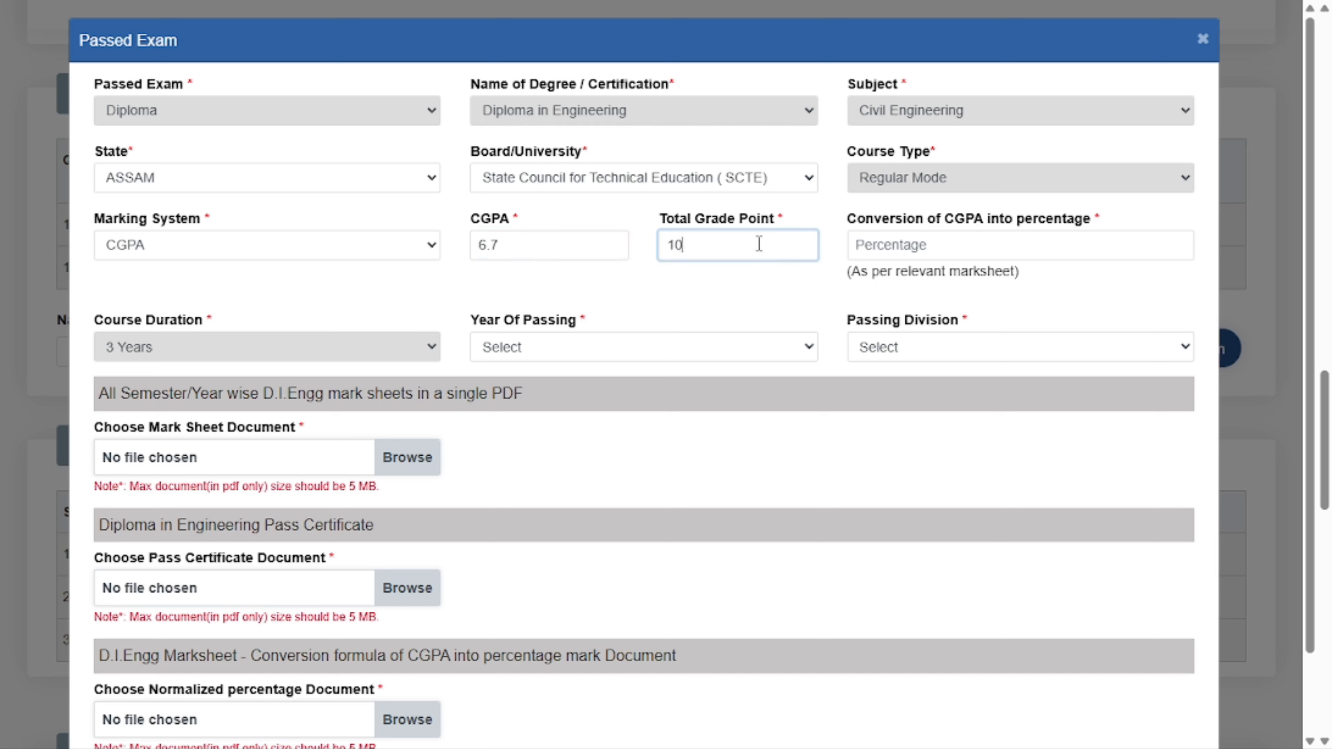
click(849, 220)
Enter 63.65 as the percentage conversion, passing year 2022 and First Division.
drag(850, 226, 1026, 239)
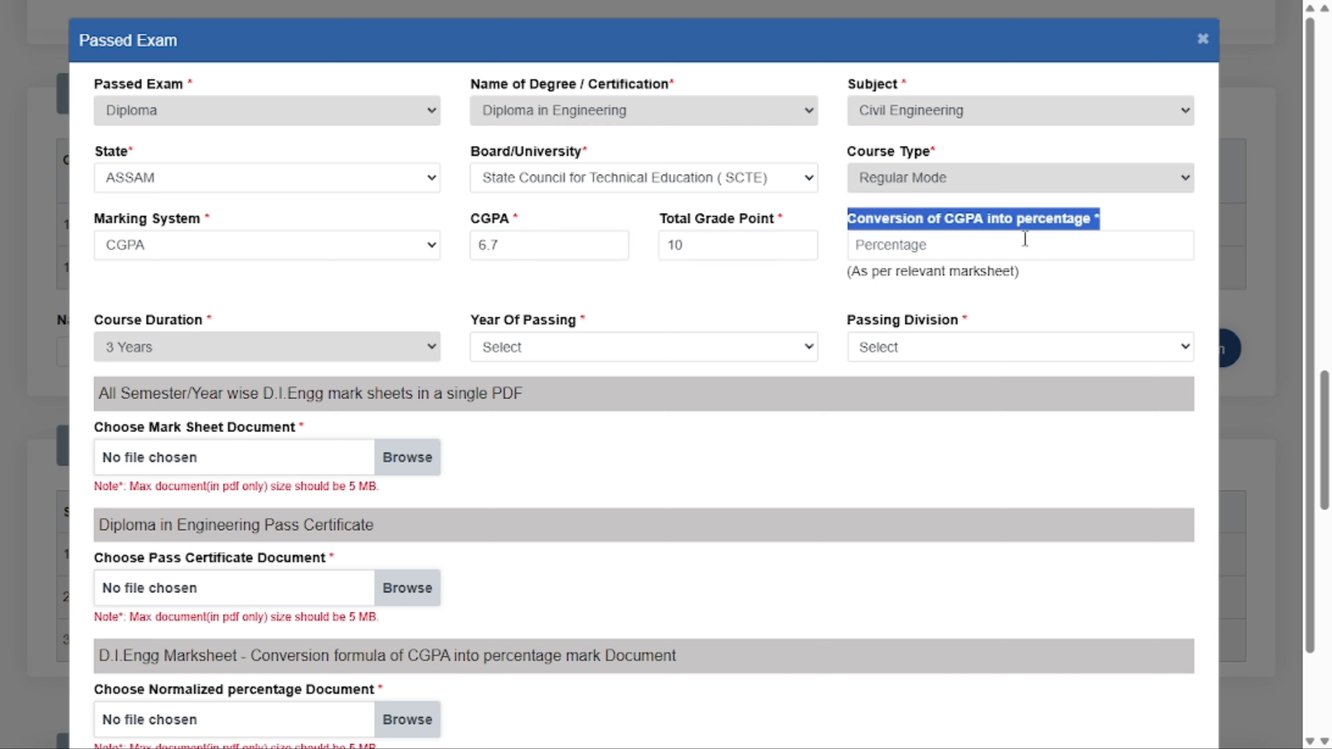
click(965, 253)
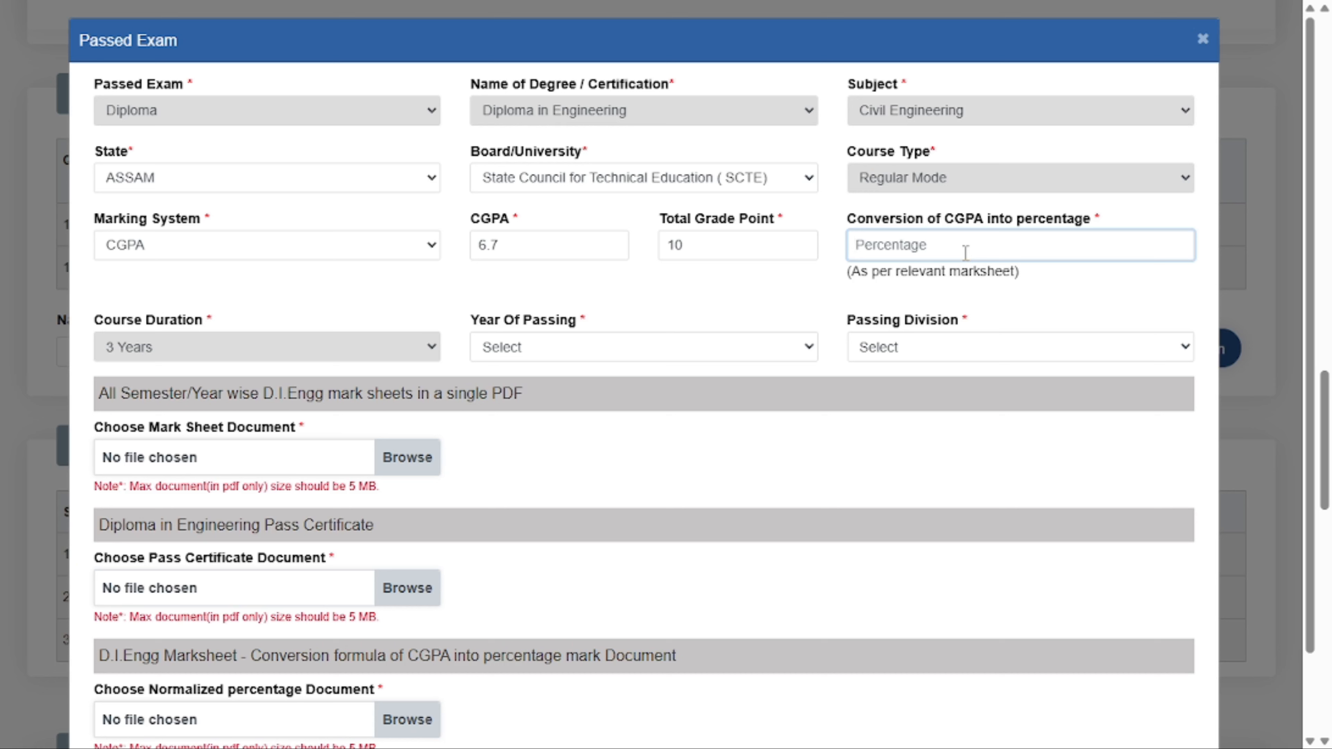
text(63.65)
click(475, 323)
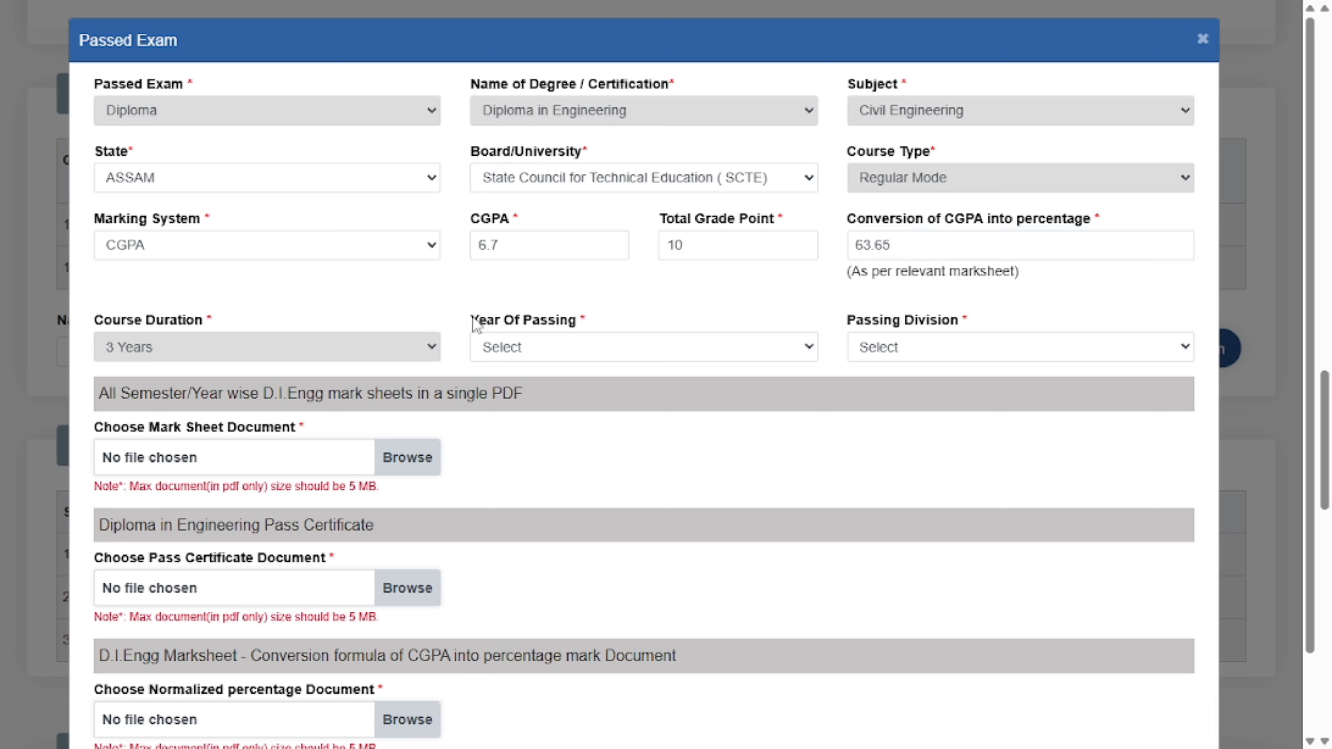
drag(474, 324, 583, 322)
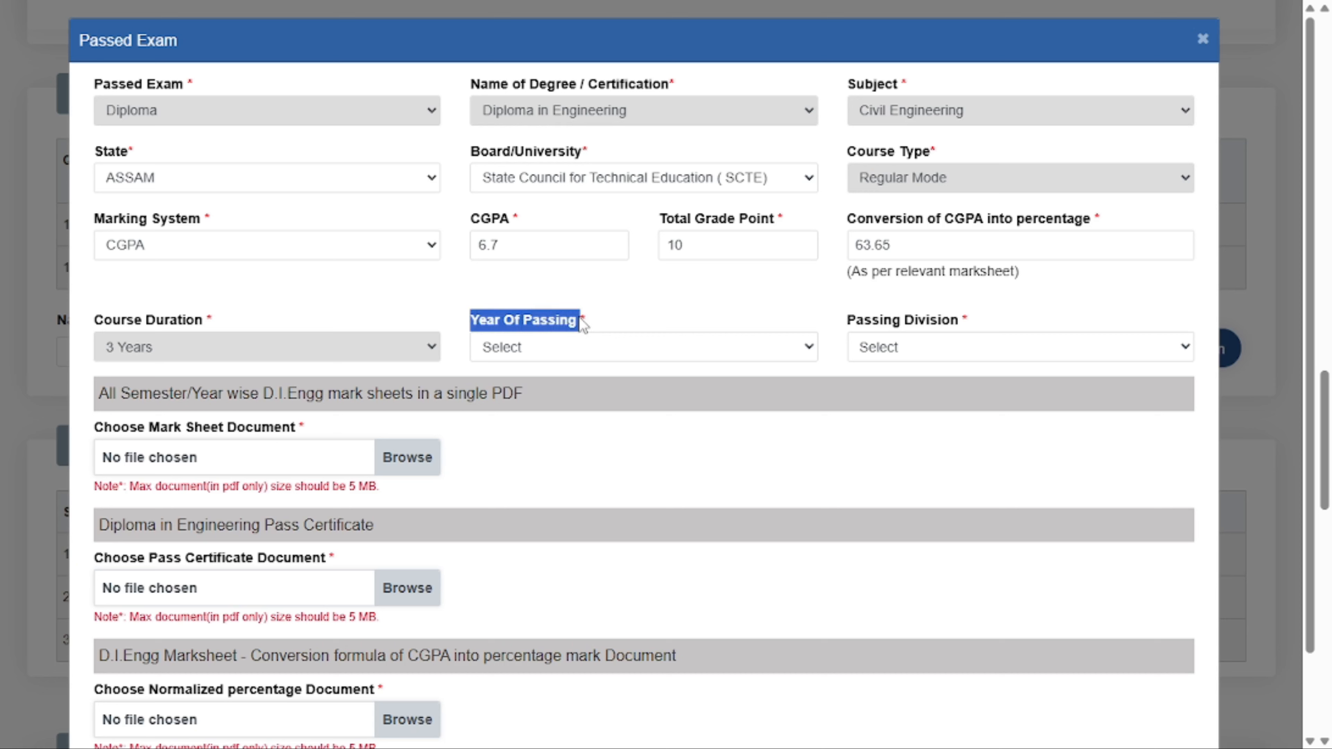
click(540, 349)
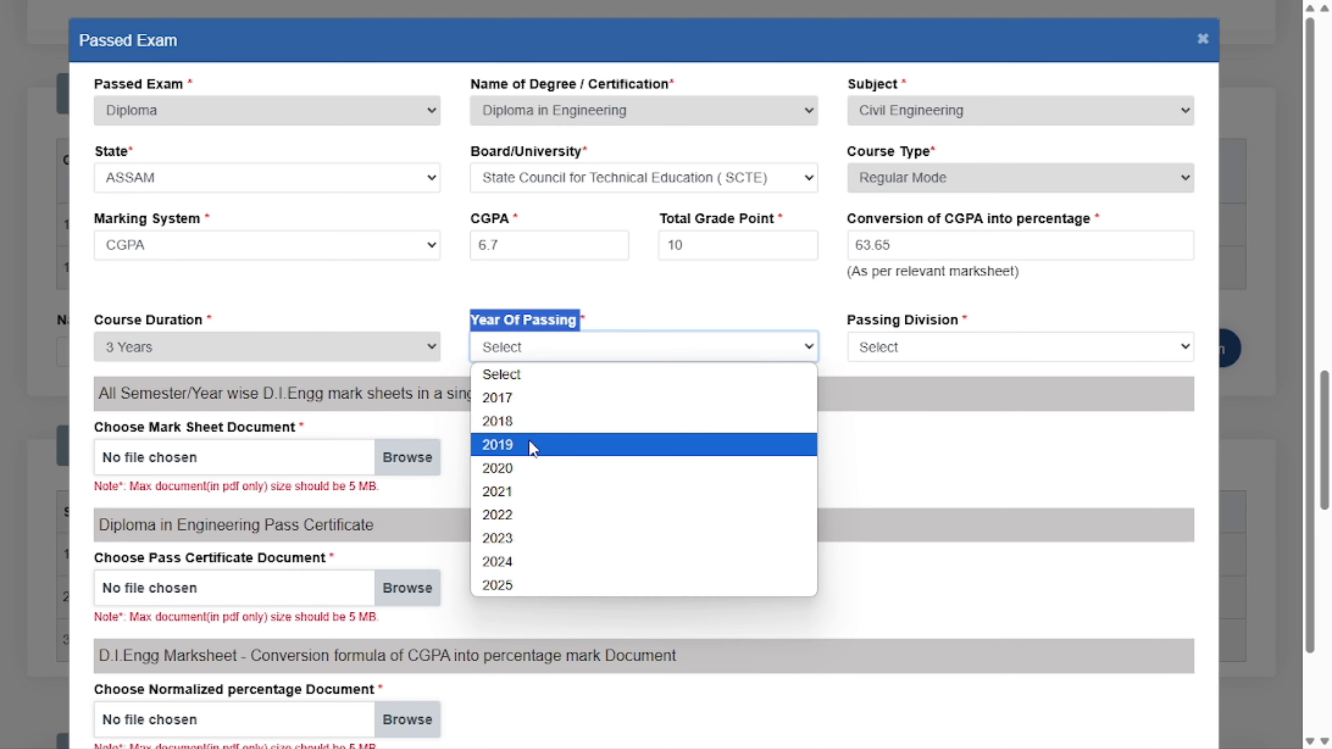
click(498, 515)
click(951, 344)
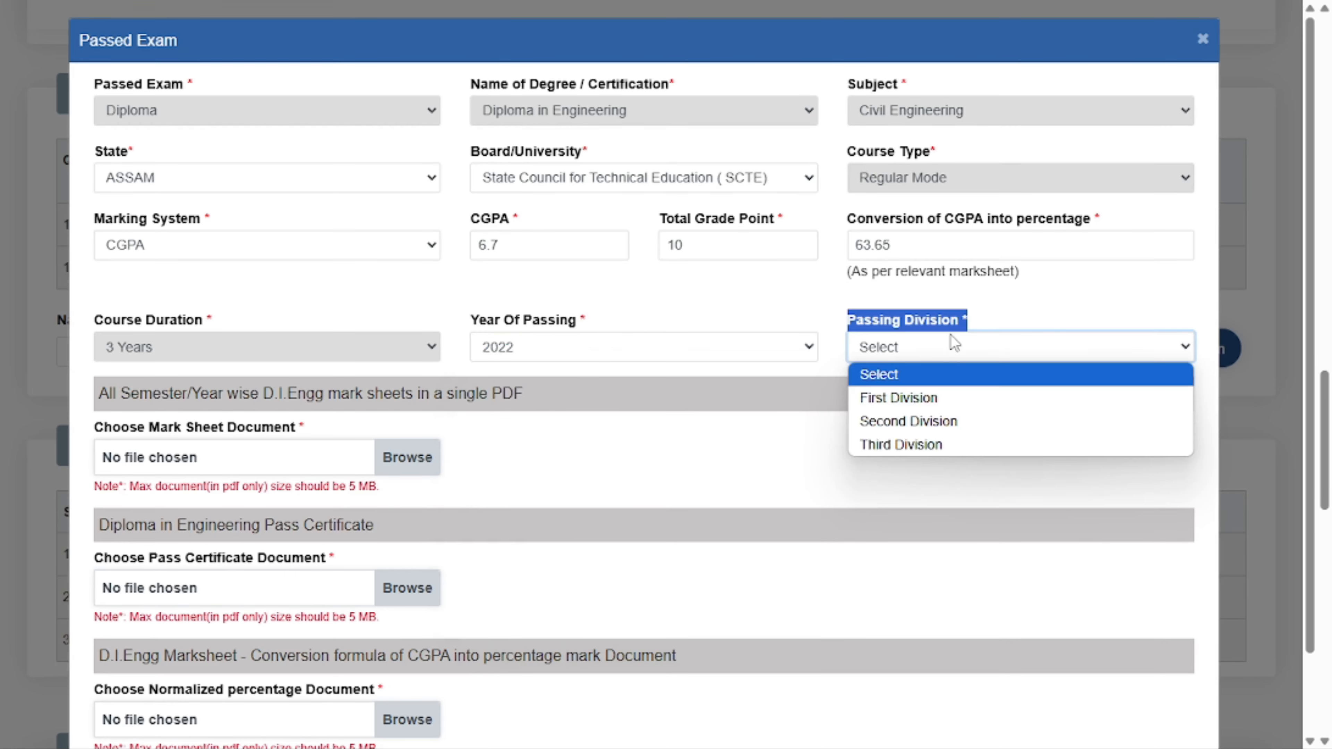
click(893, 399)
Review the mark sheet, pass certificate and CGPA conversion document upload sections.
scroll(729, 455, down, 2)
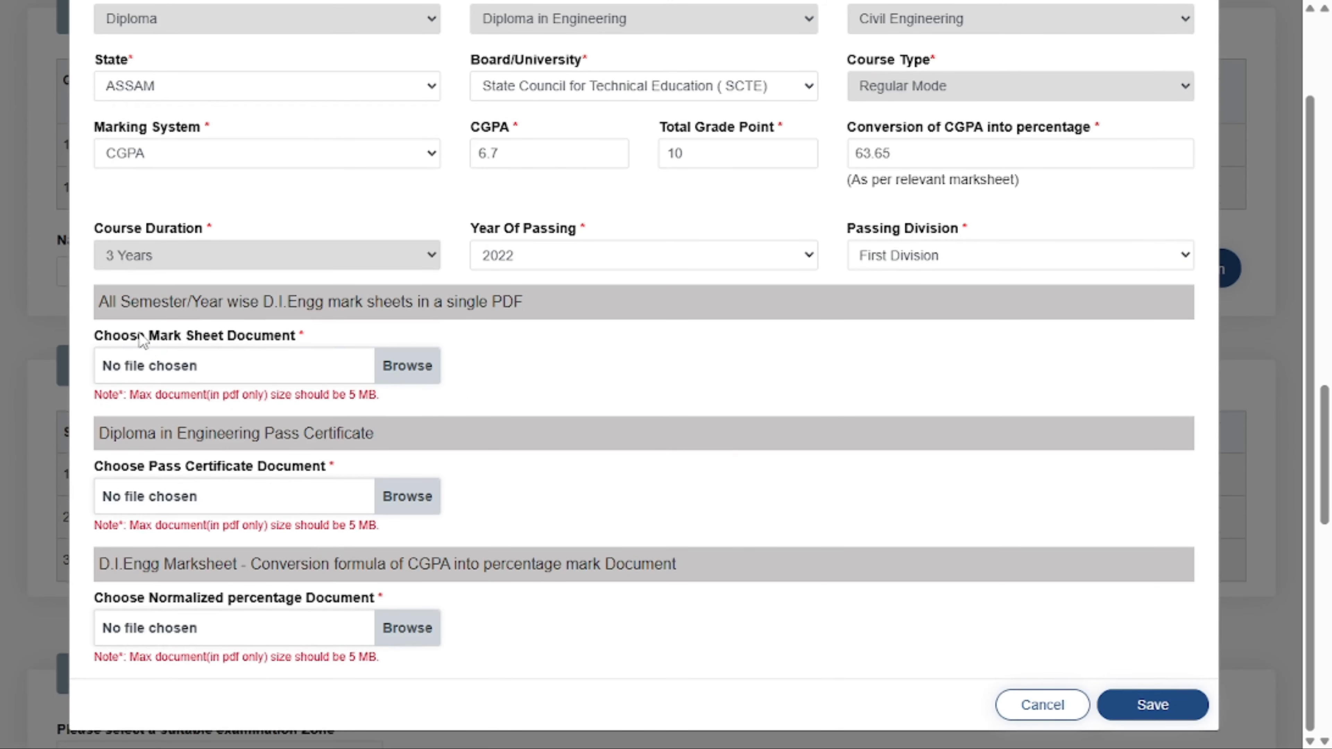
drag(100, 300, 527, 317)
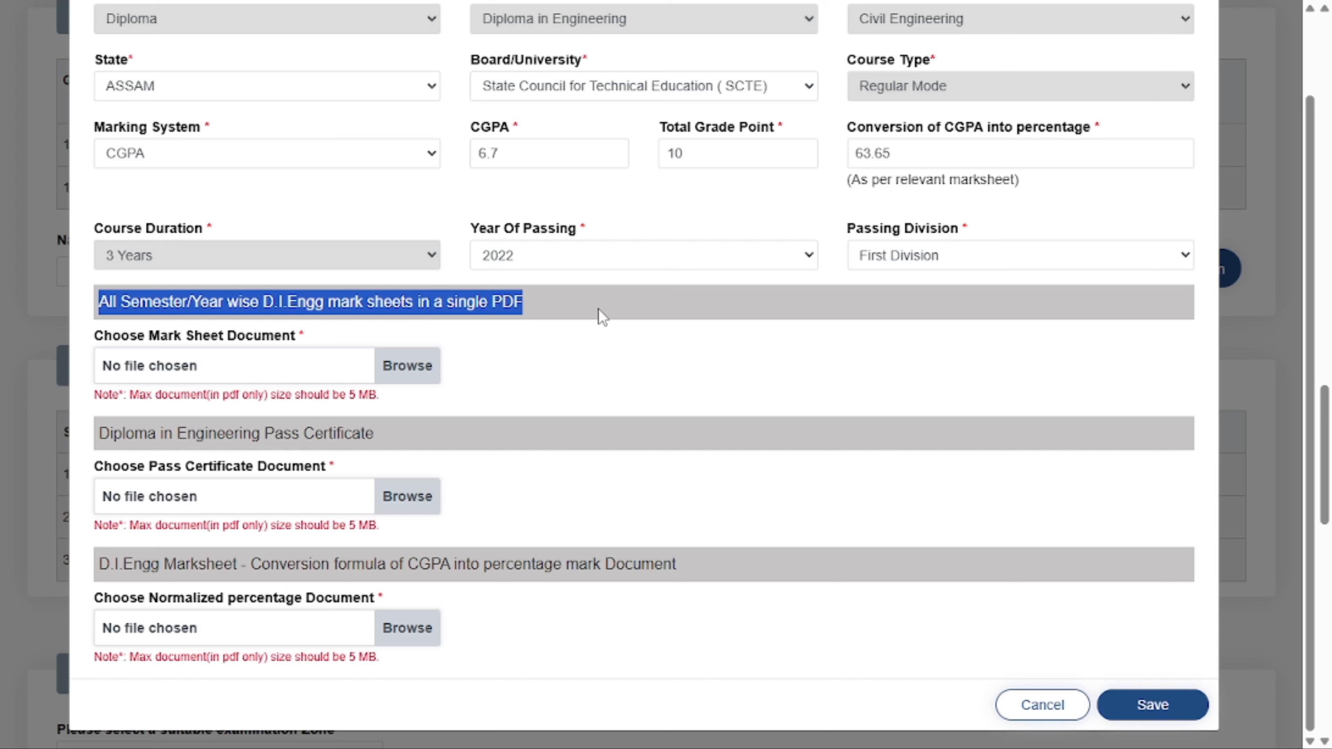
triple_click(297, 336)
drag(381, 437, 99, 437)
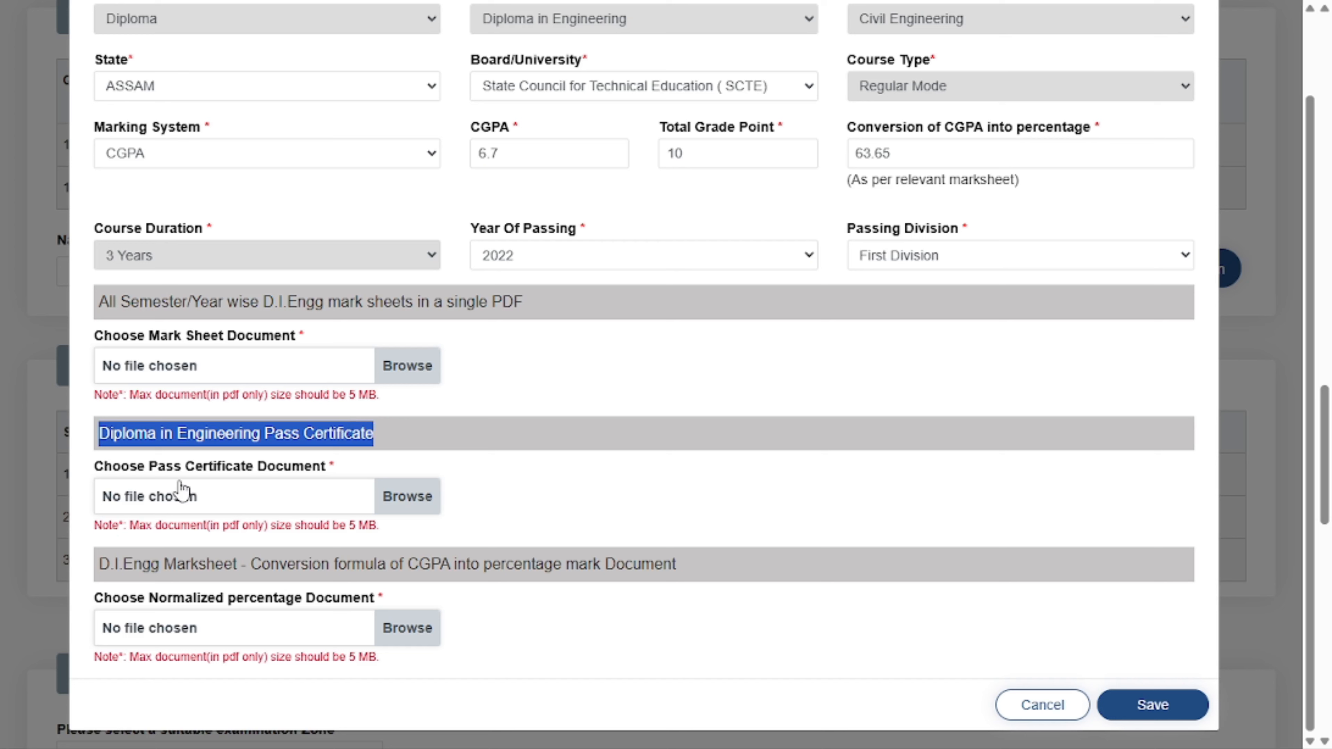
click(331, 471)
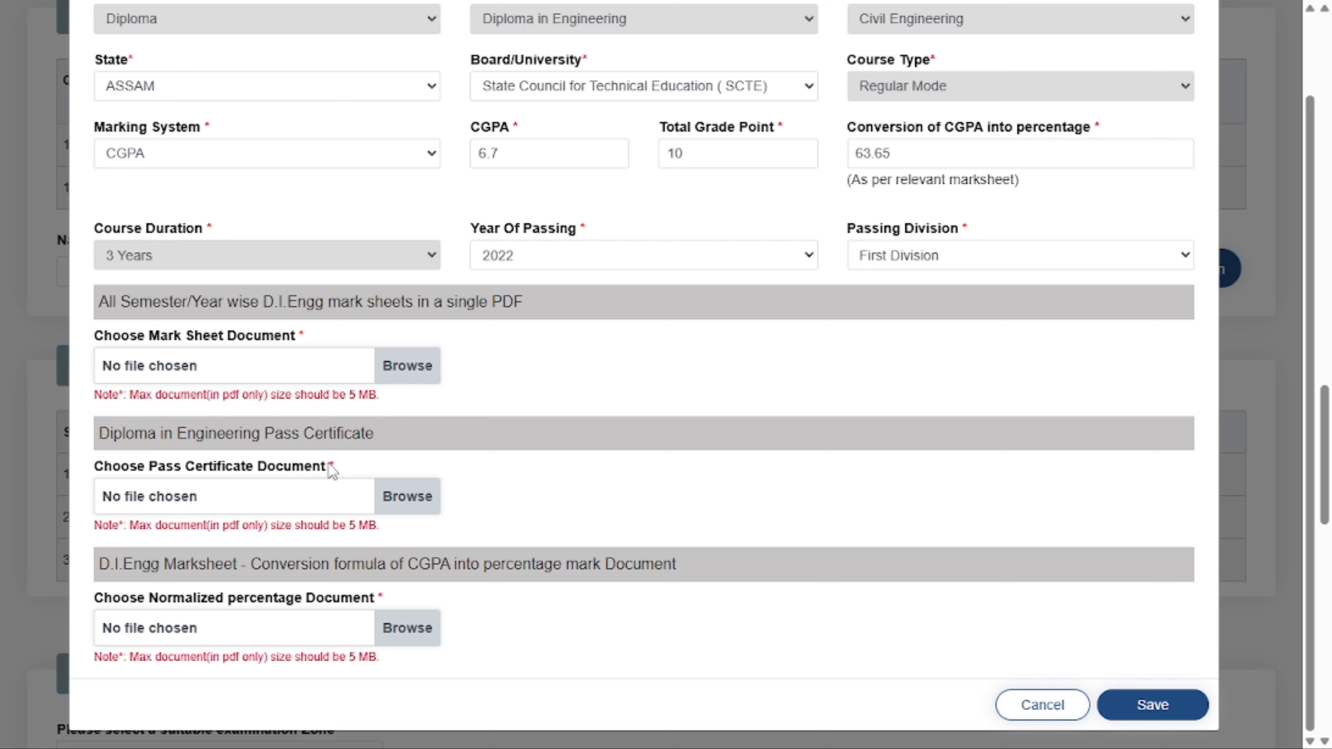
drag(331, 471, 96, 478)
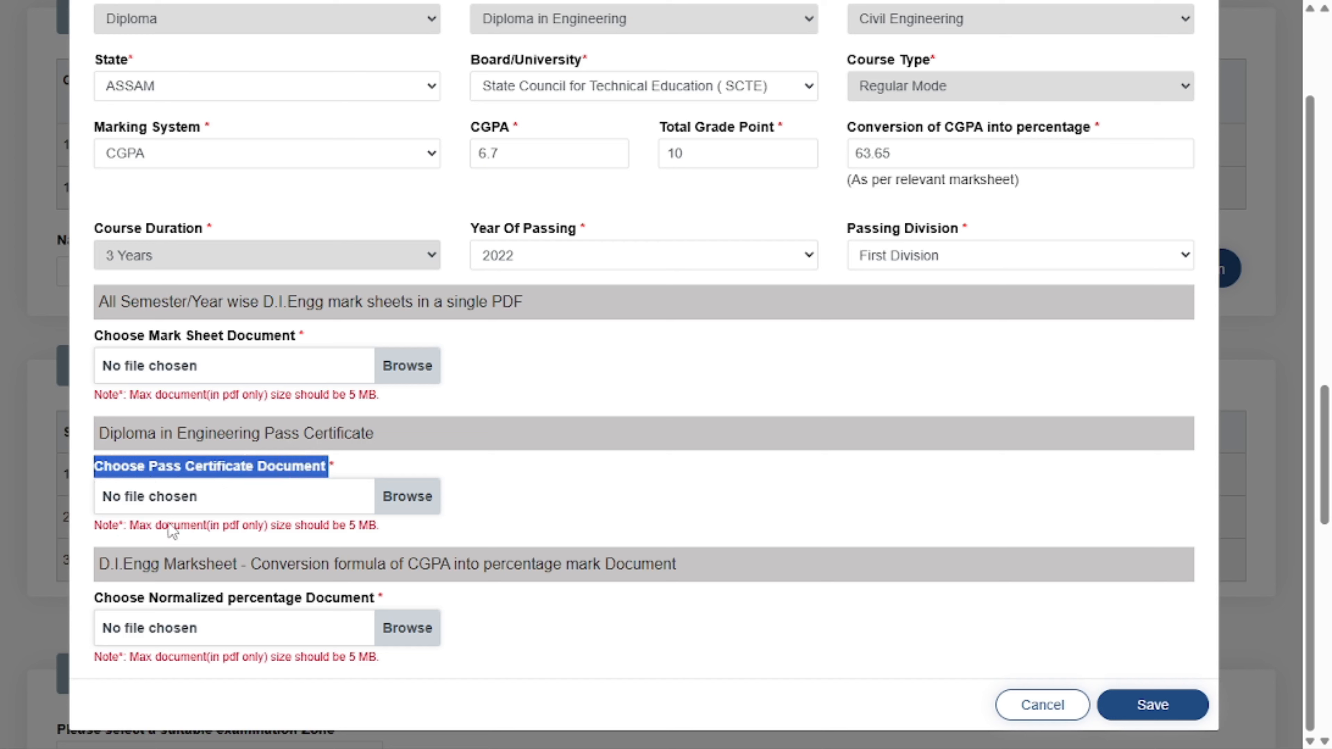
click(517, 498)
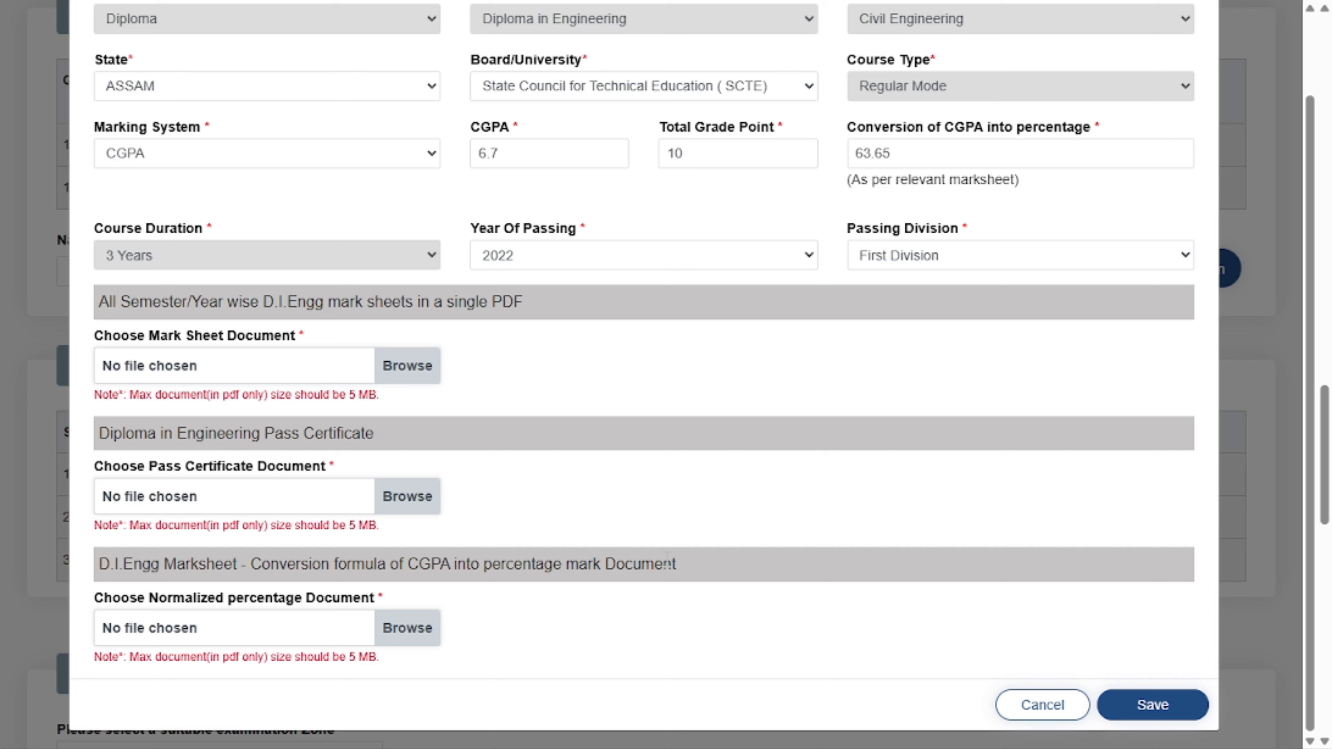
drag(667, 561, 98, 564)
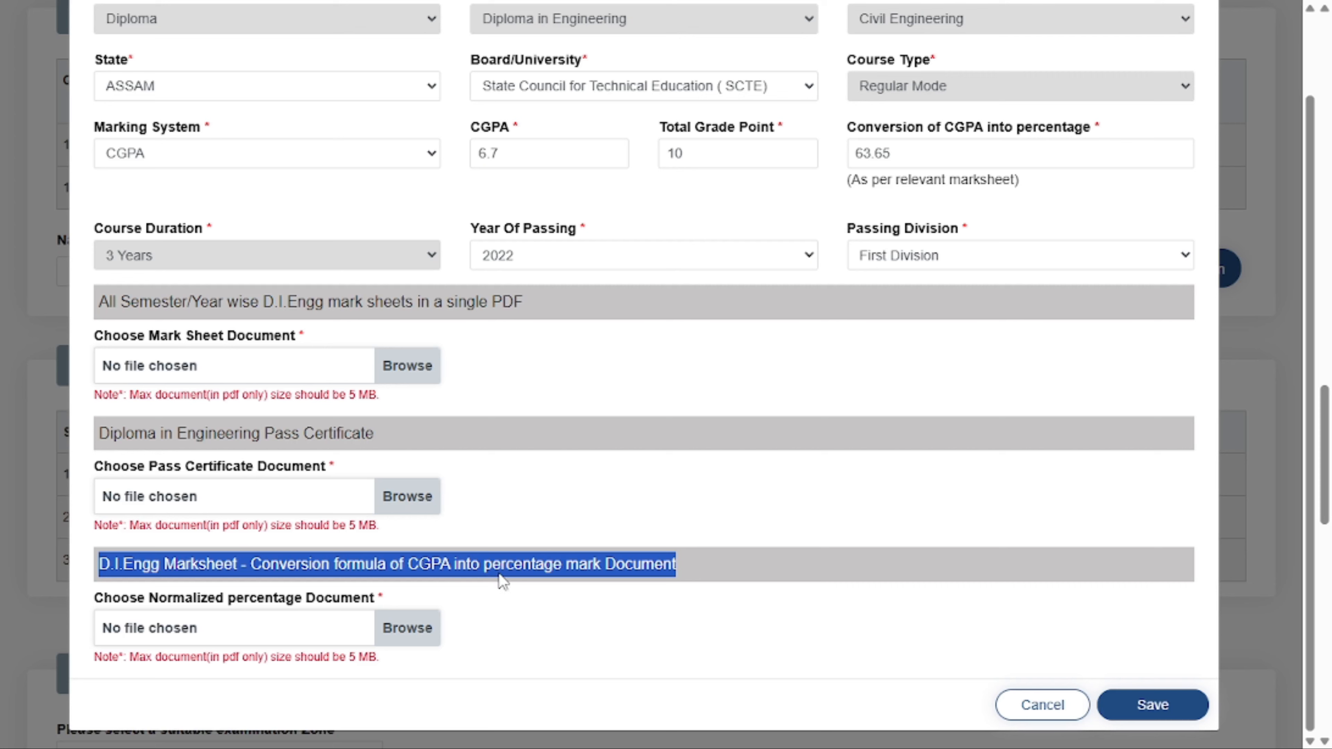
click(396, 596)
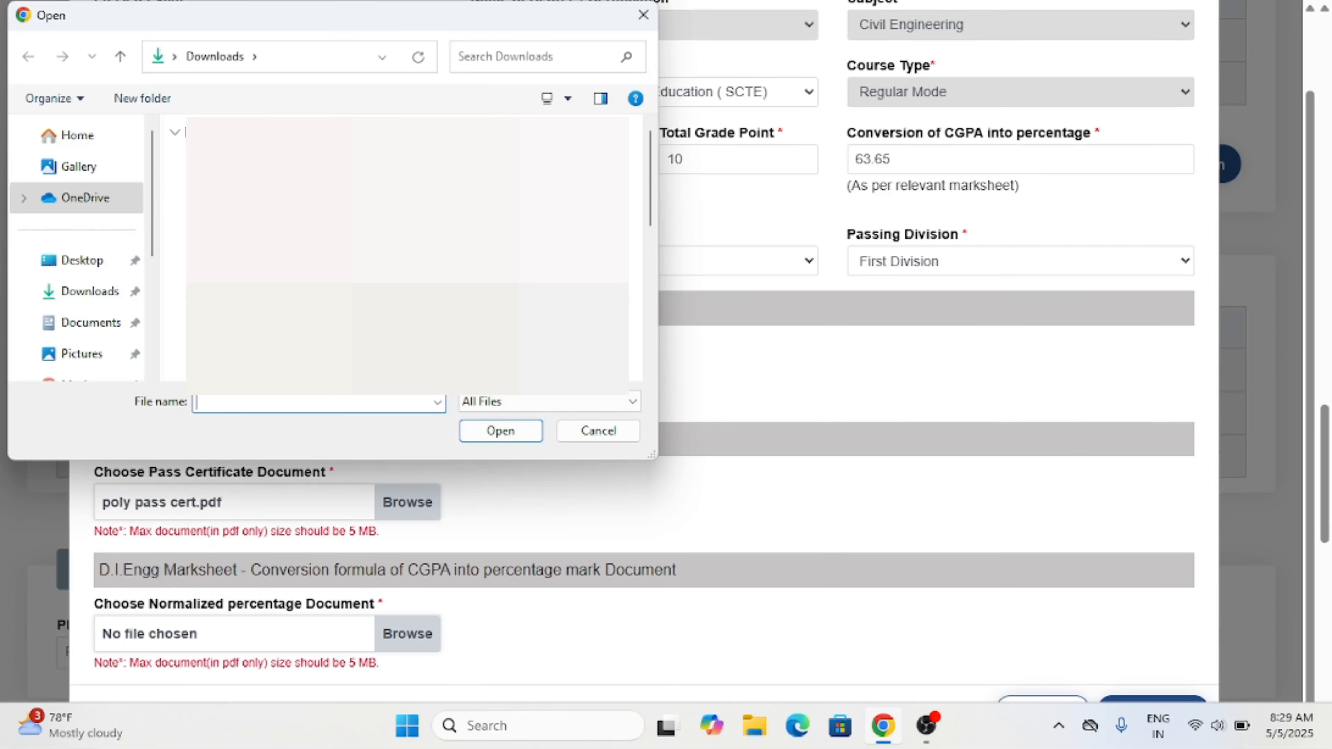
scroll(503, 293, down, 5)
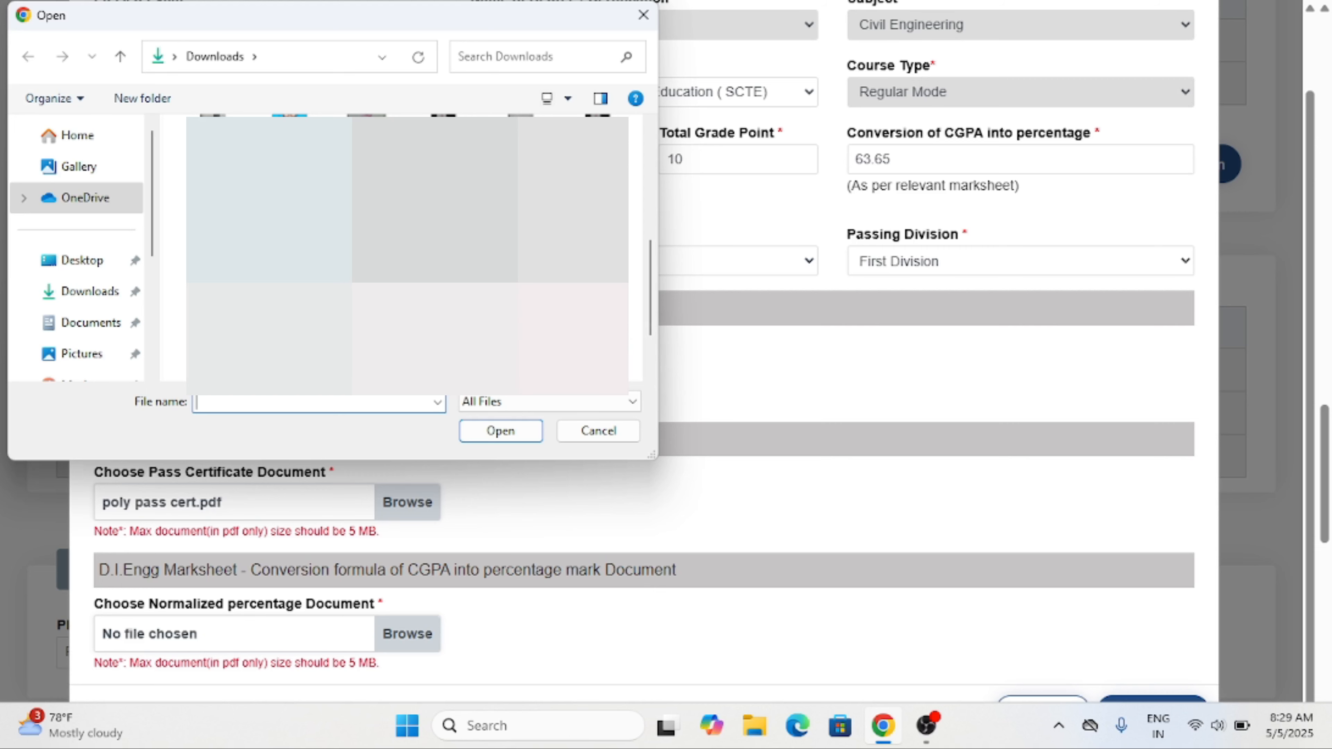
Attach poly marksheet.pdf as the normalized percentage document and save the diploma entry, accepting the warning.
click(587, 241)
click(488, 431)
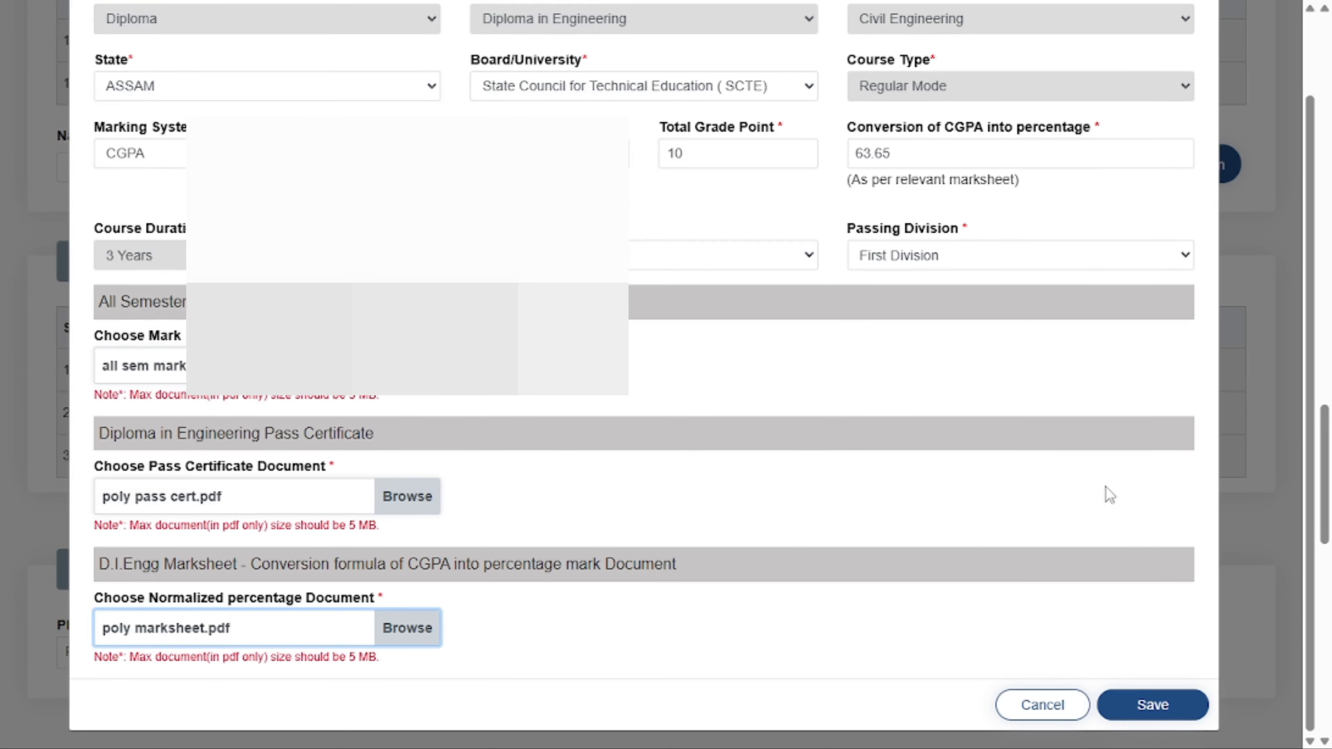
click(1098, 624)
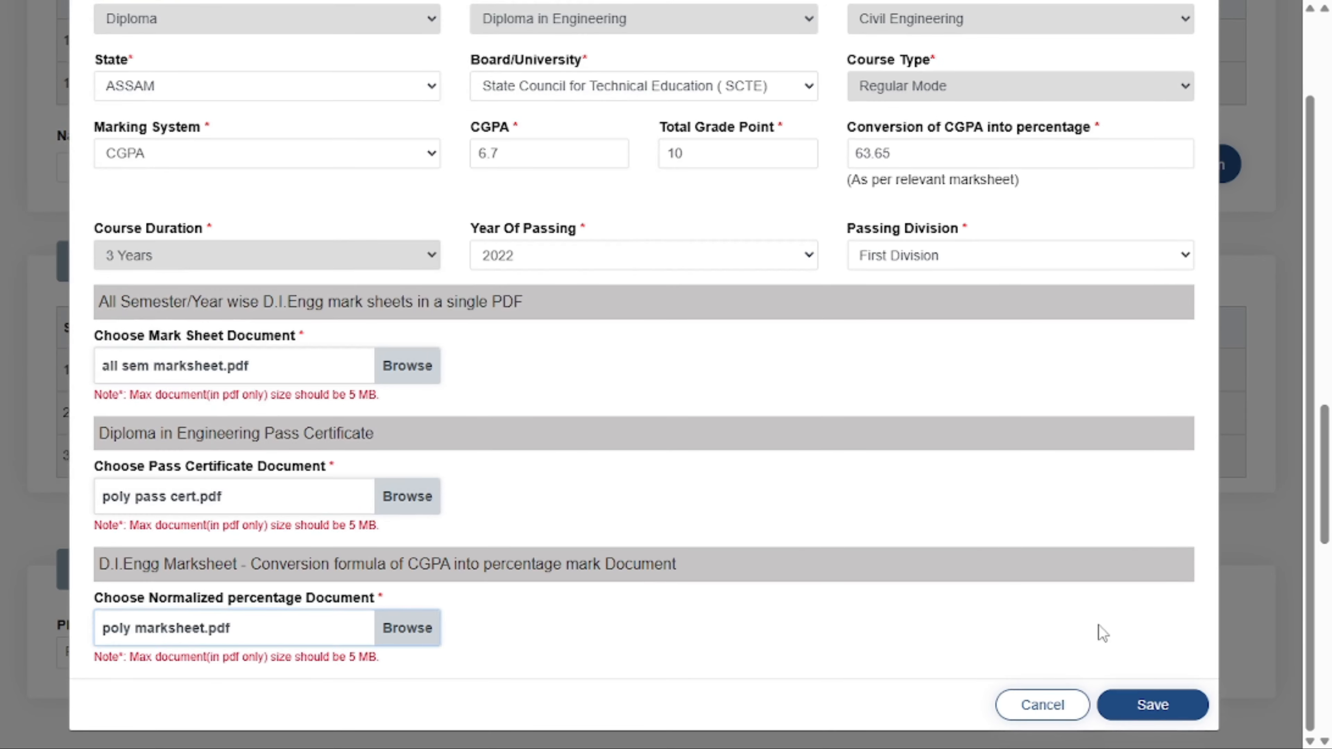
click(1177, 715)
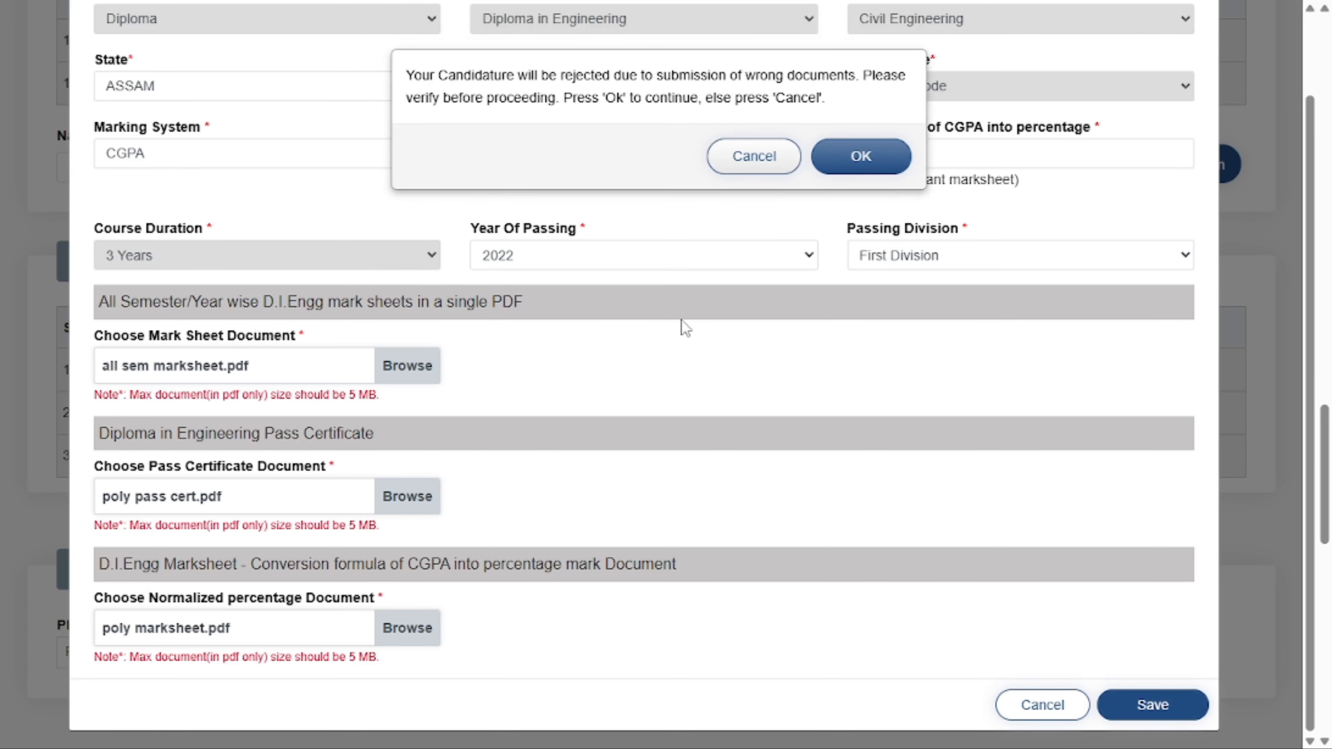
click(865, 176)
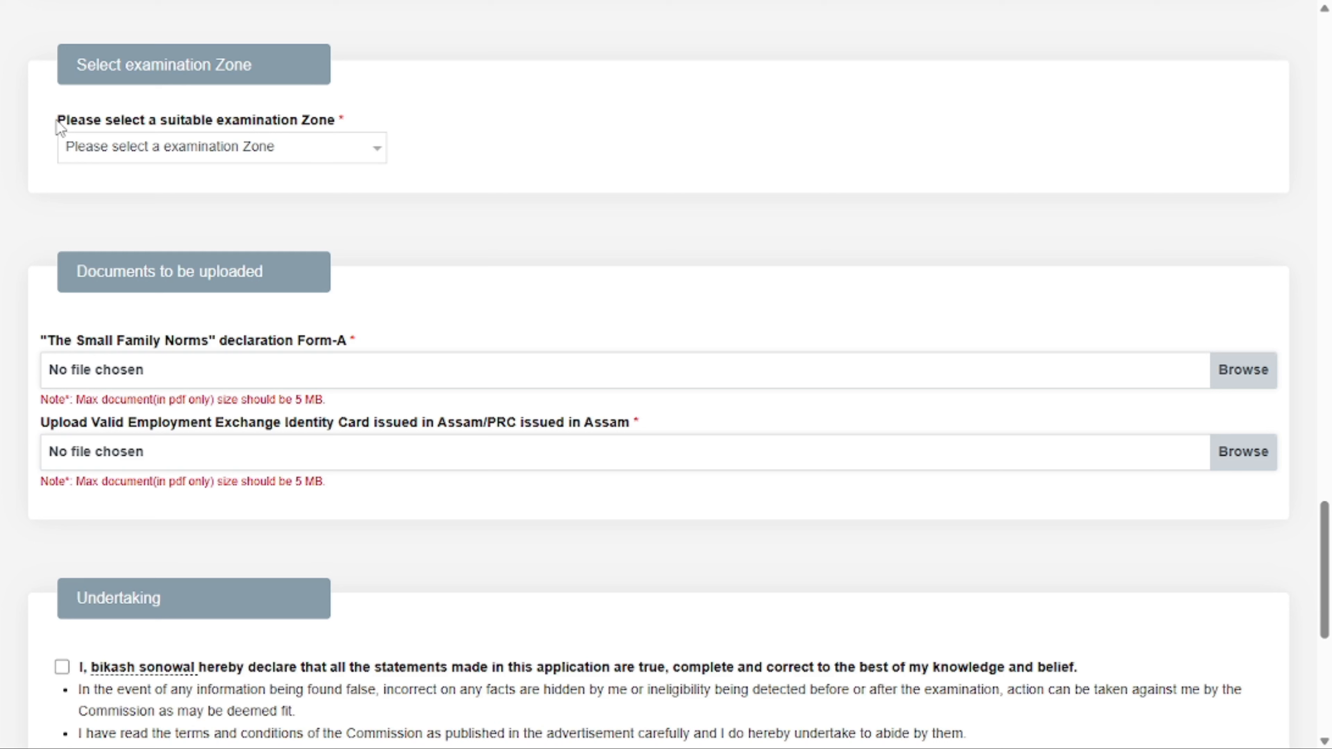
Select Jorhat in the examination Zone dropdown list.
drag(62, 126, 332, 126)
click(310, 153)
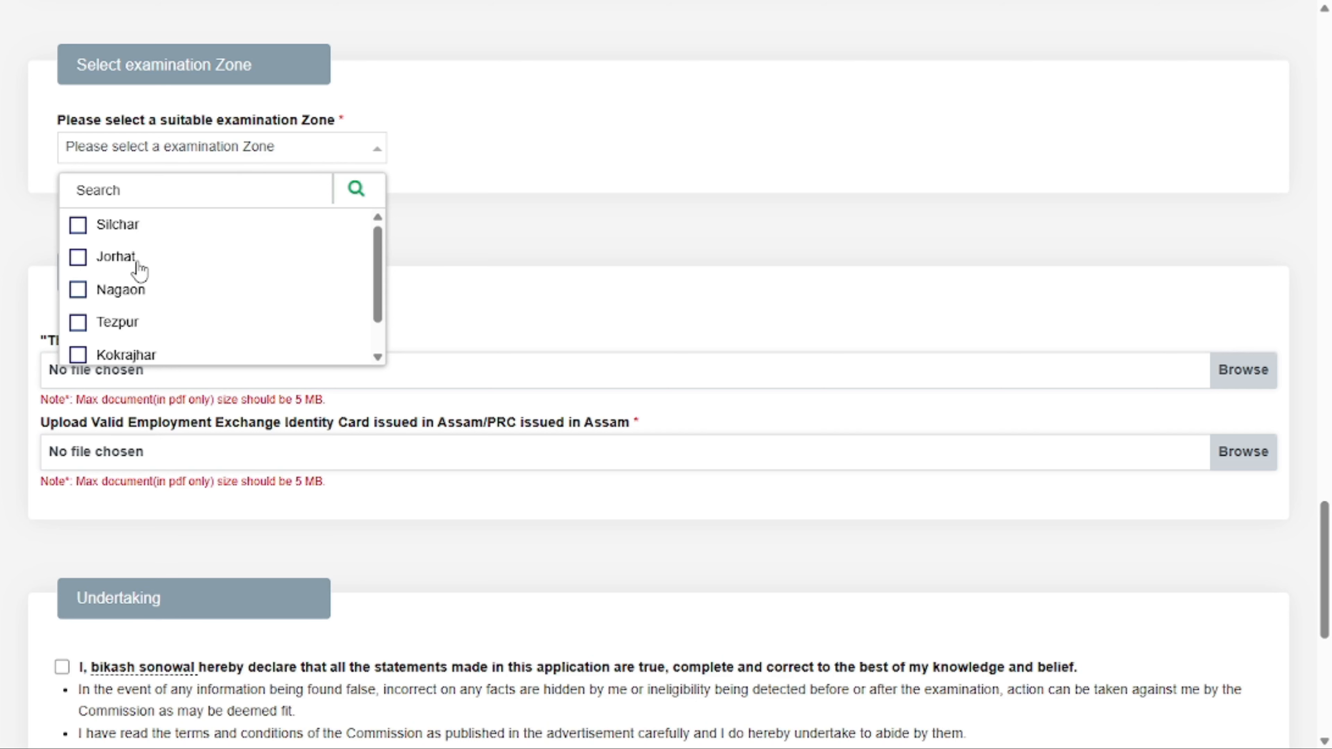
scroll(160, 315, down, 3)
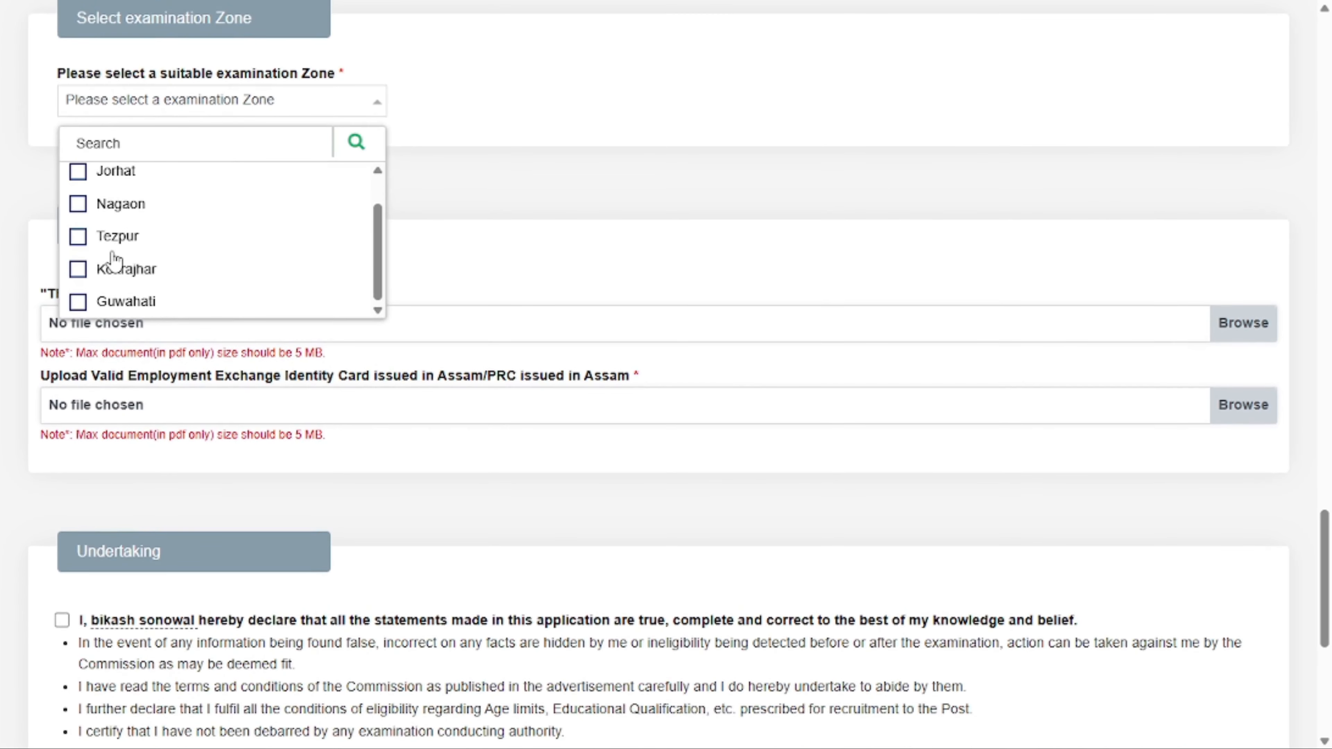
scroll(202, 250, up, 1)
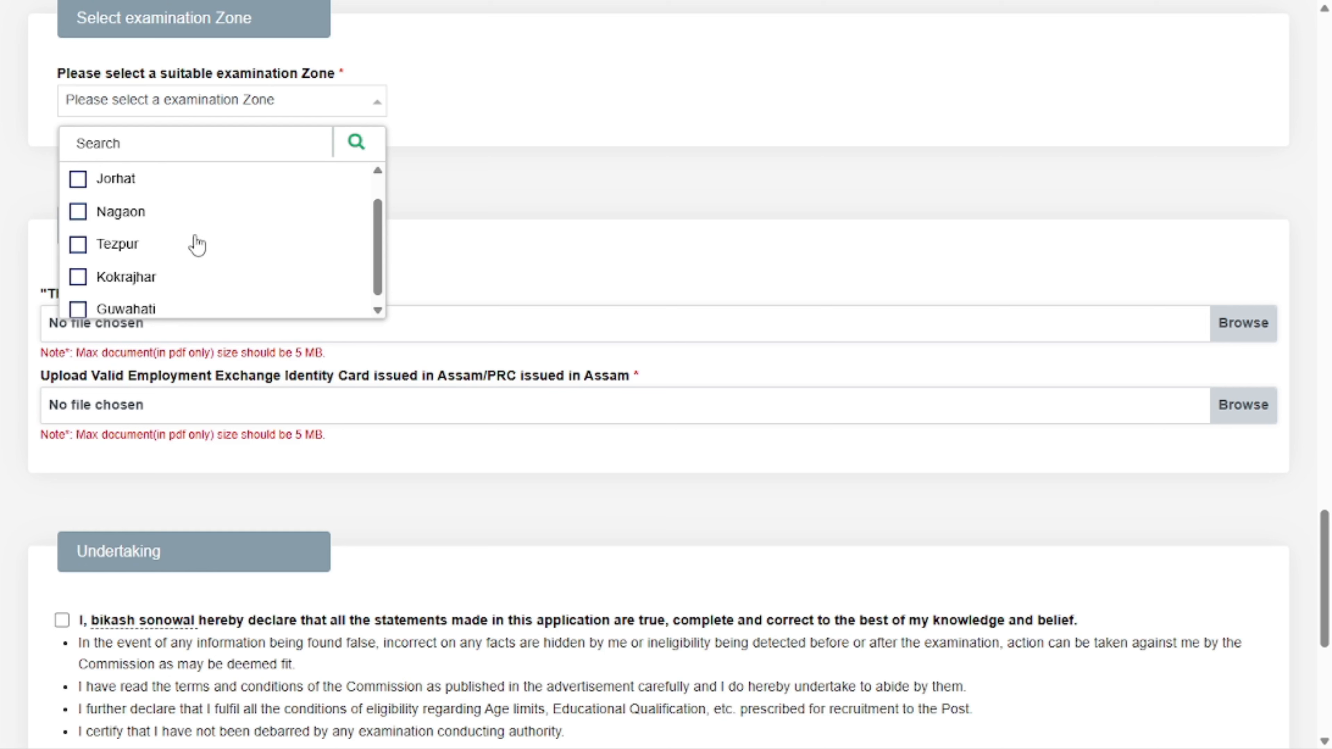
click(78, 183)
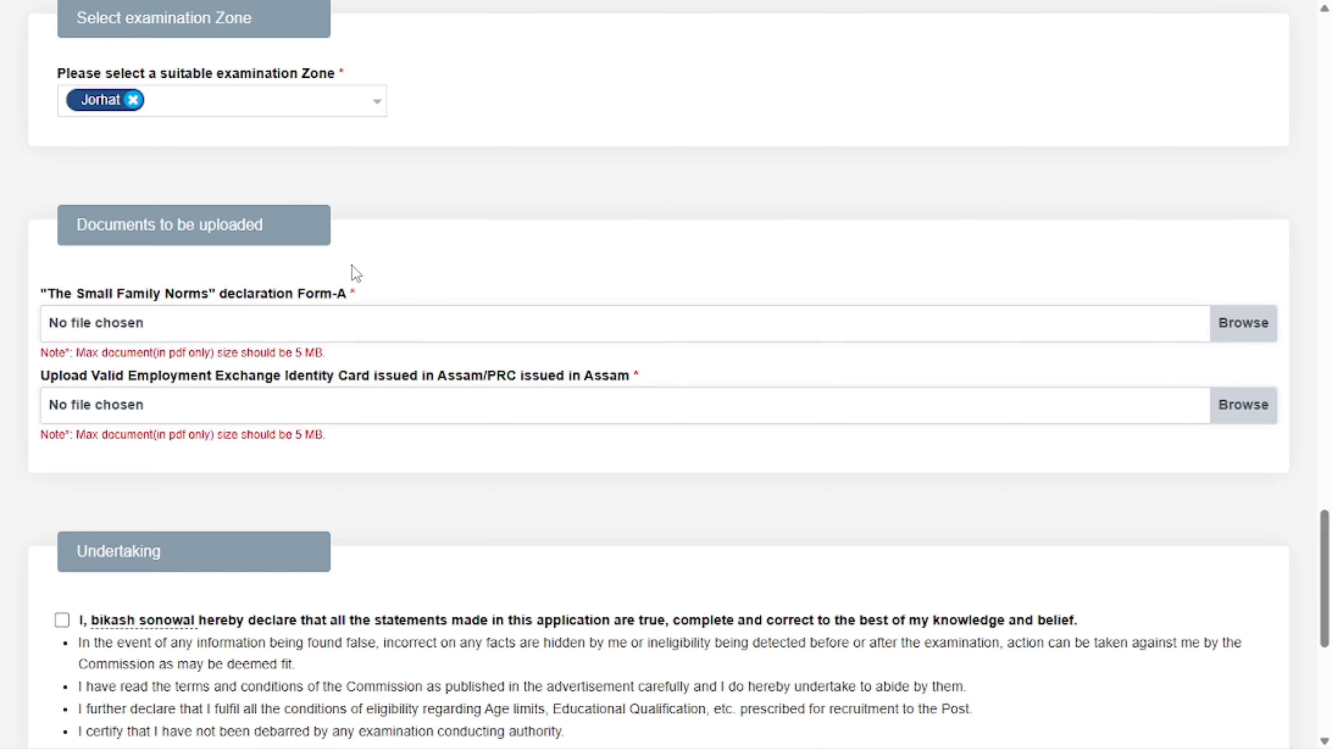
scroll(352, 267, down, 3)
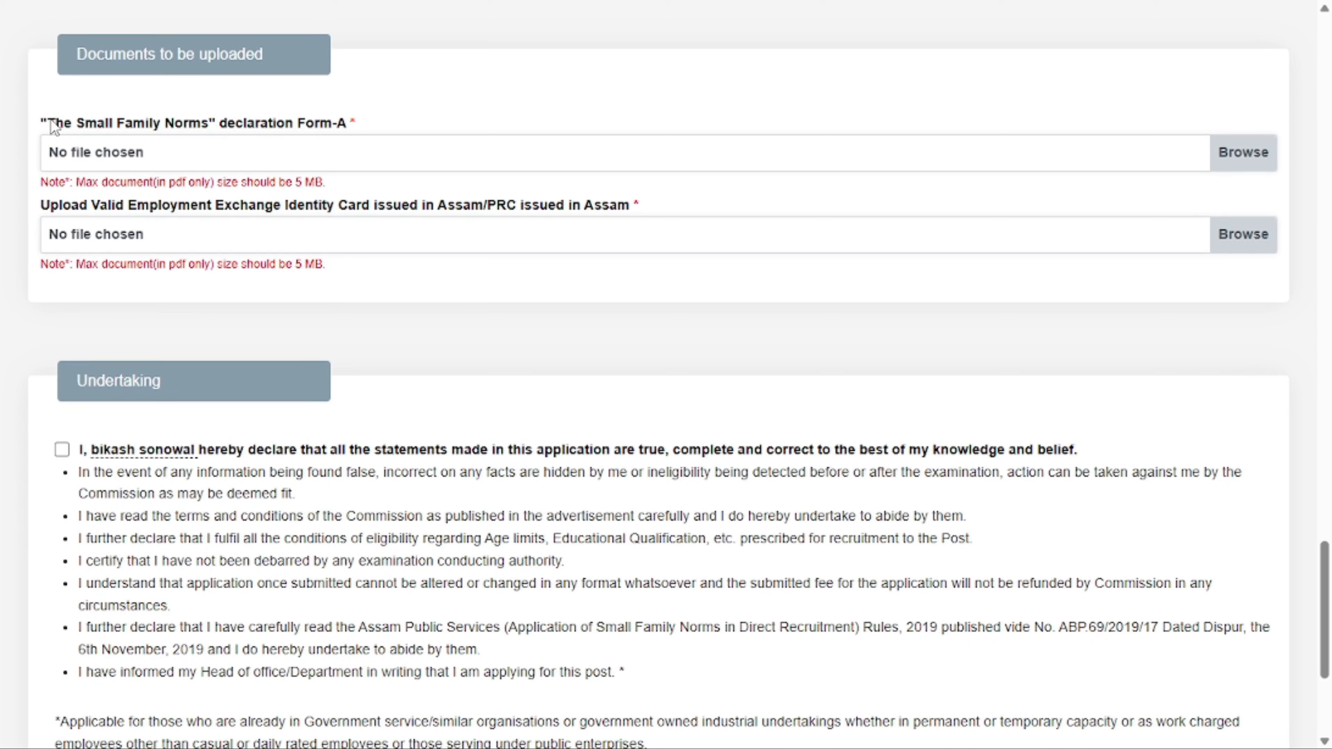
Upload small family norm doc.pdf for Small Family Norms Form-A and employment card.pdf for the employment card.
drag(51, 123, 354, 120)
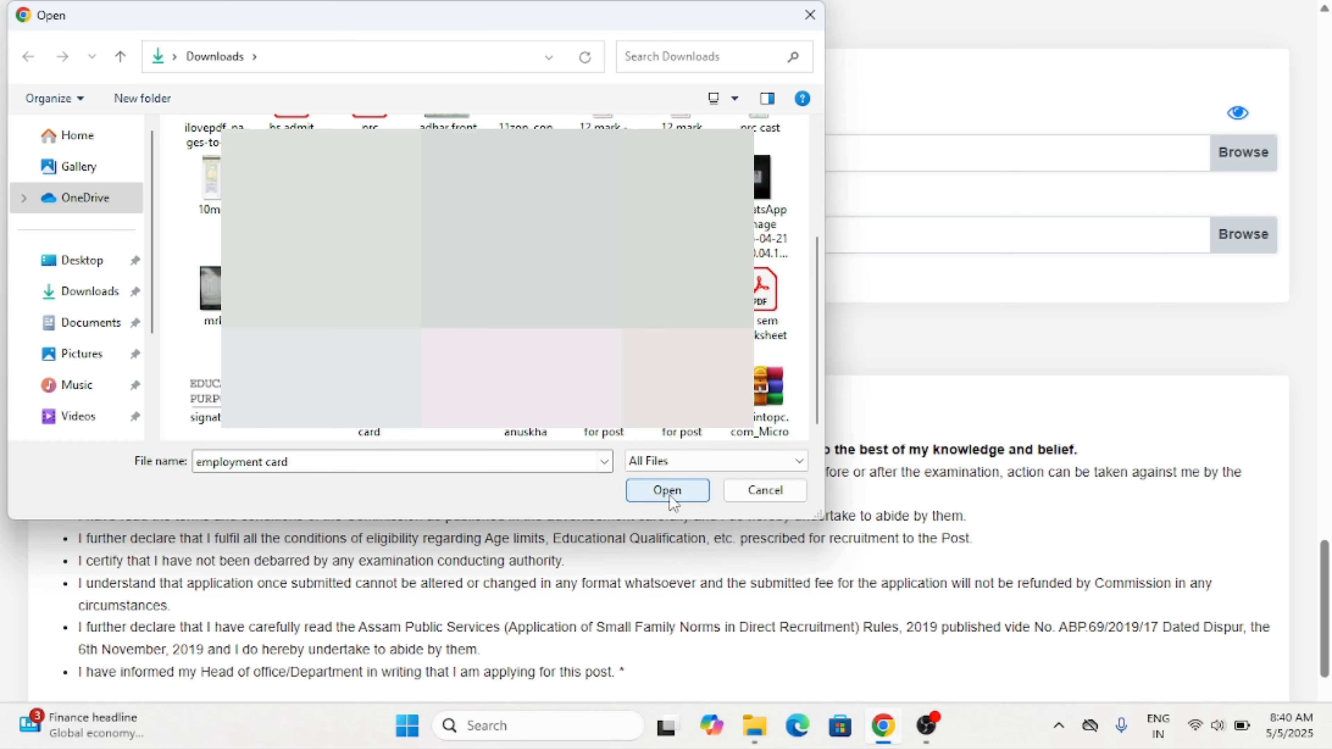
click(669, 494)
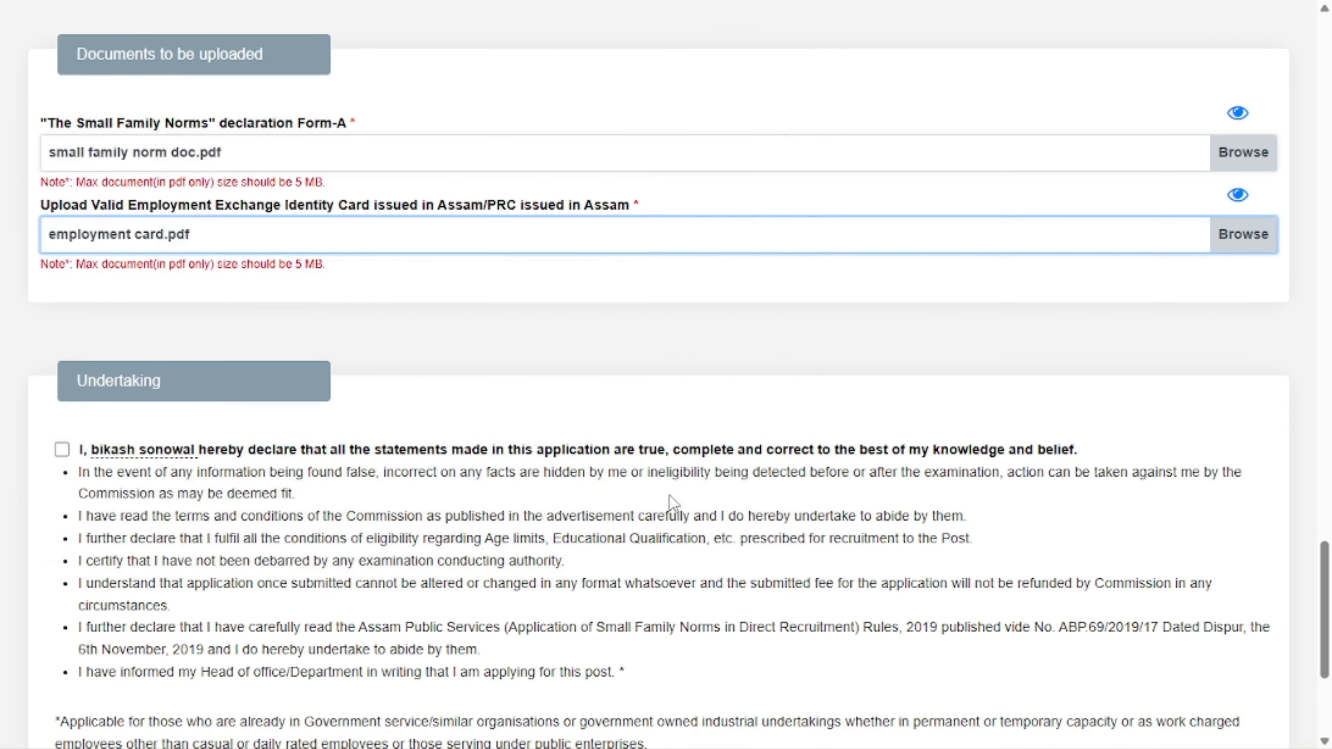
Tick the undertaking declaration and scroll the application preview down to Additional Details.
scroll(669, 501, down, 5)
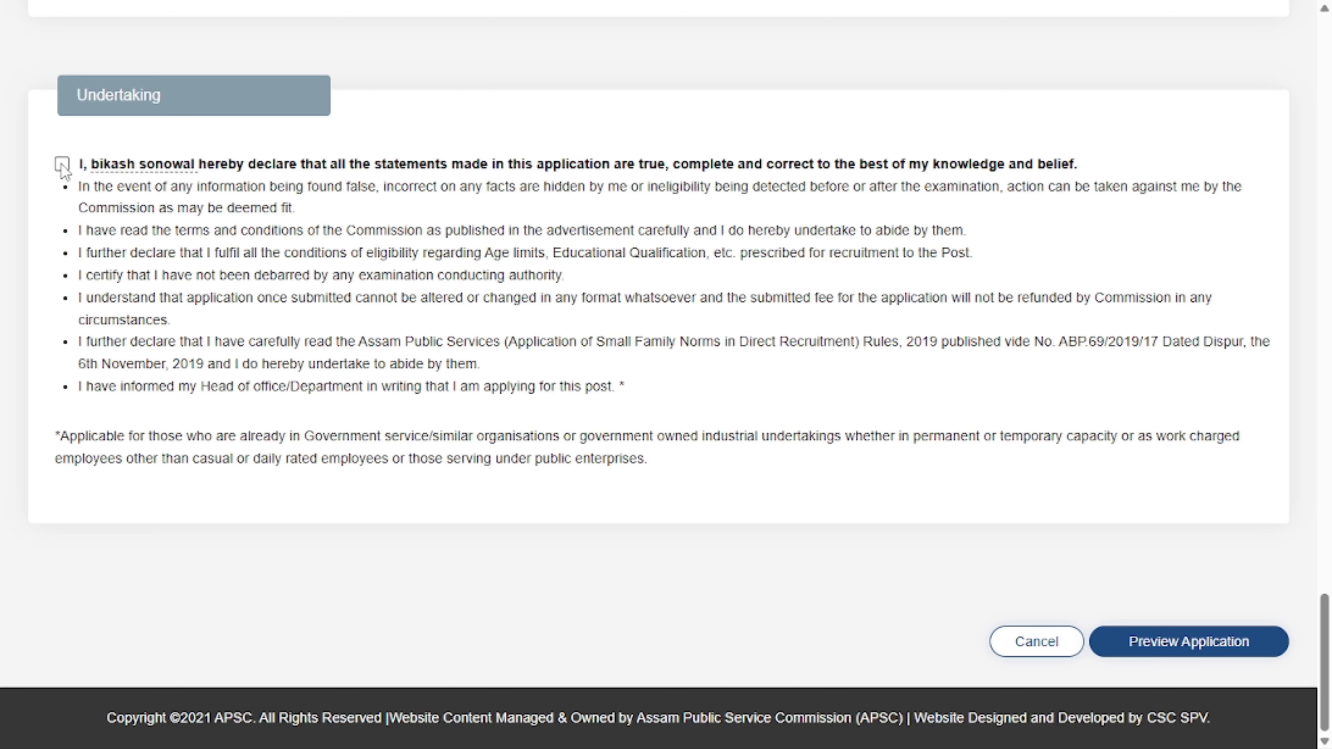
click(62, 164)
click(1175, 640)
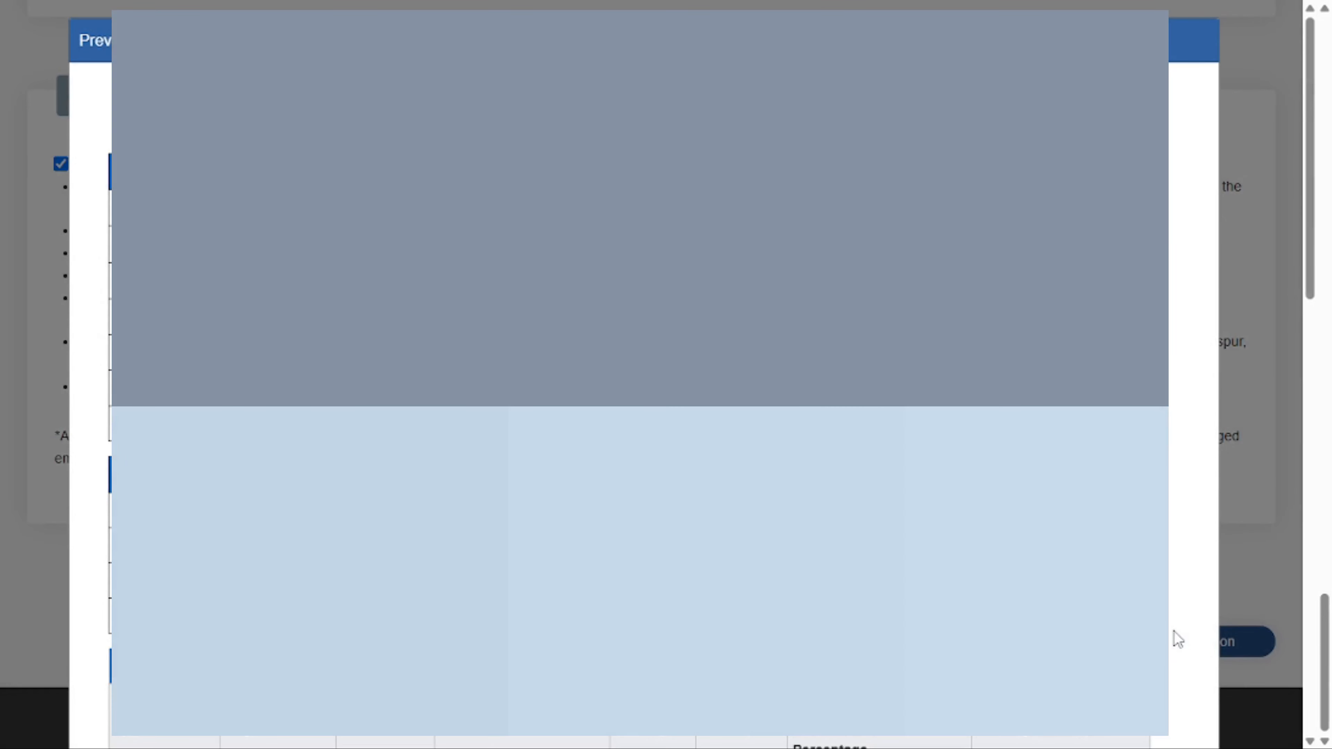
scroll(644, 368, down, 10)
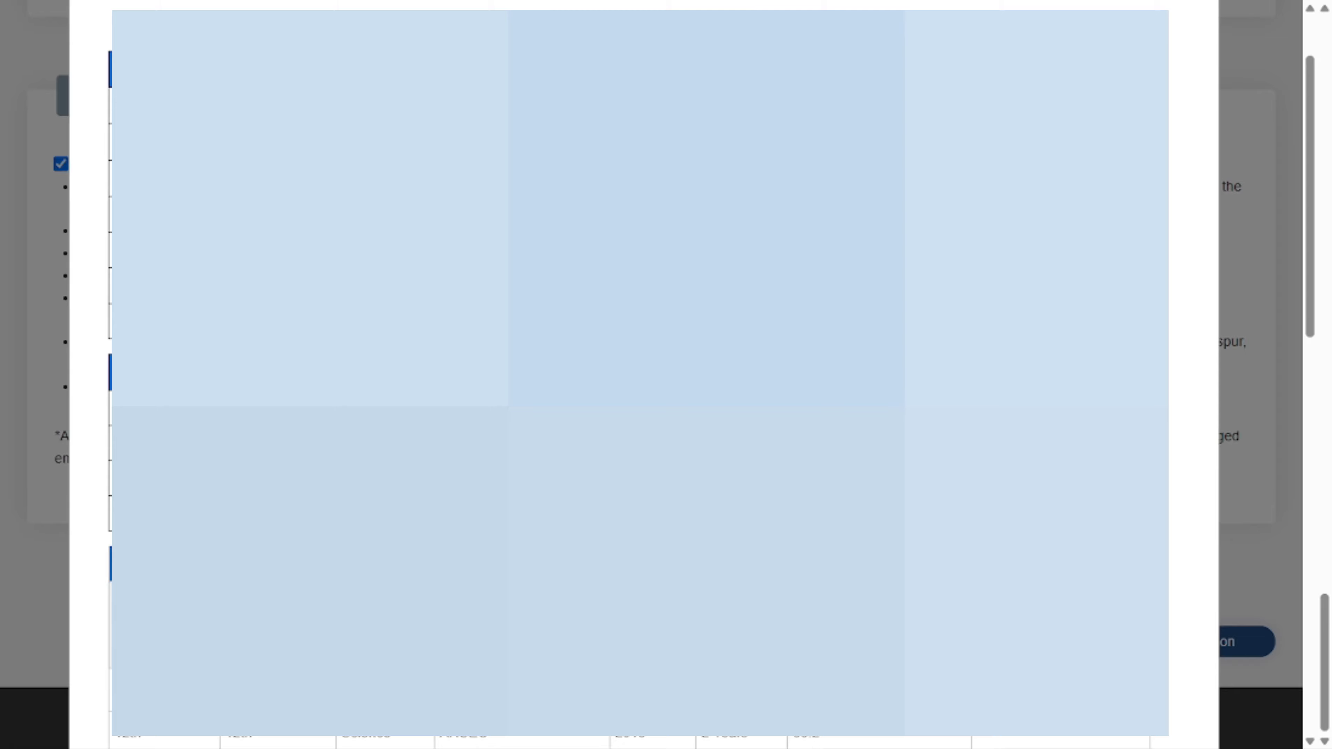
scroll(644, 367, down, 10)
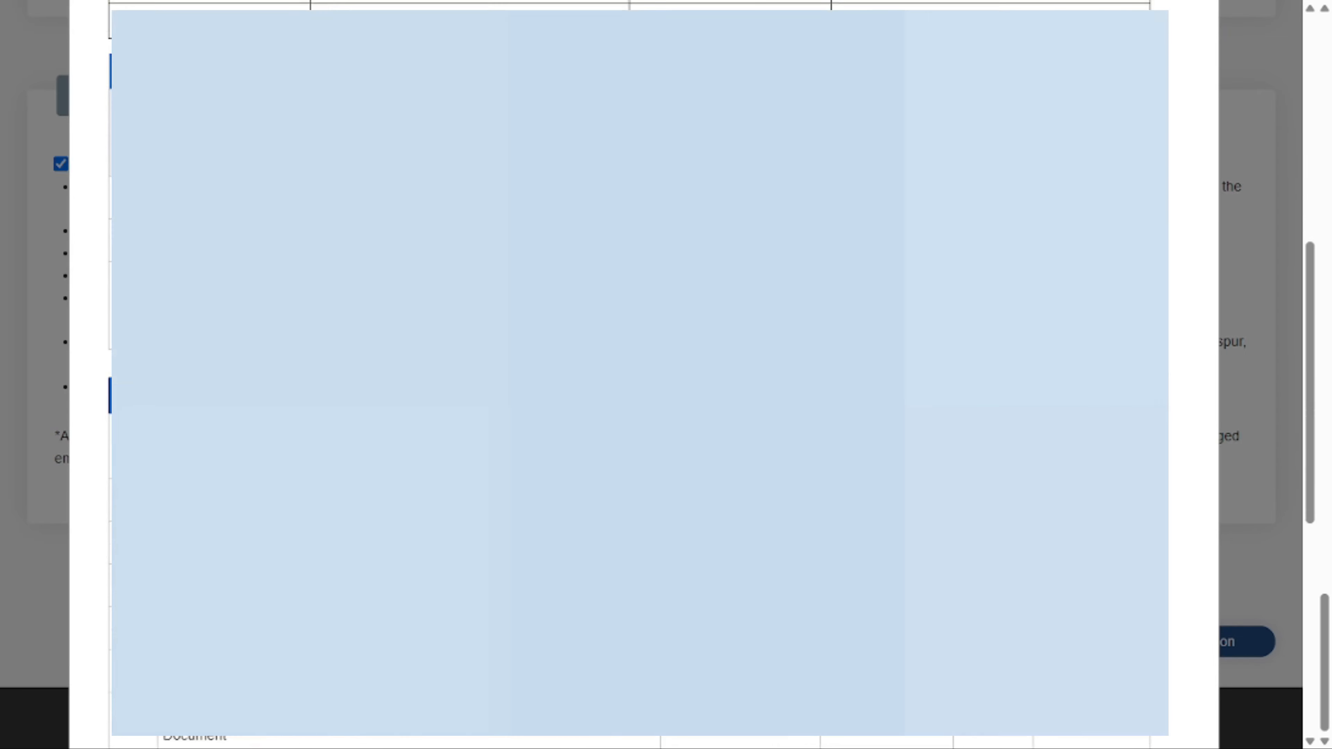
scroll(644, 367, down, 5)
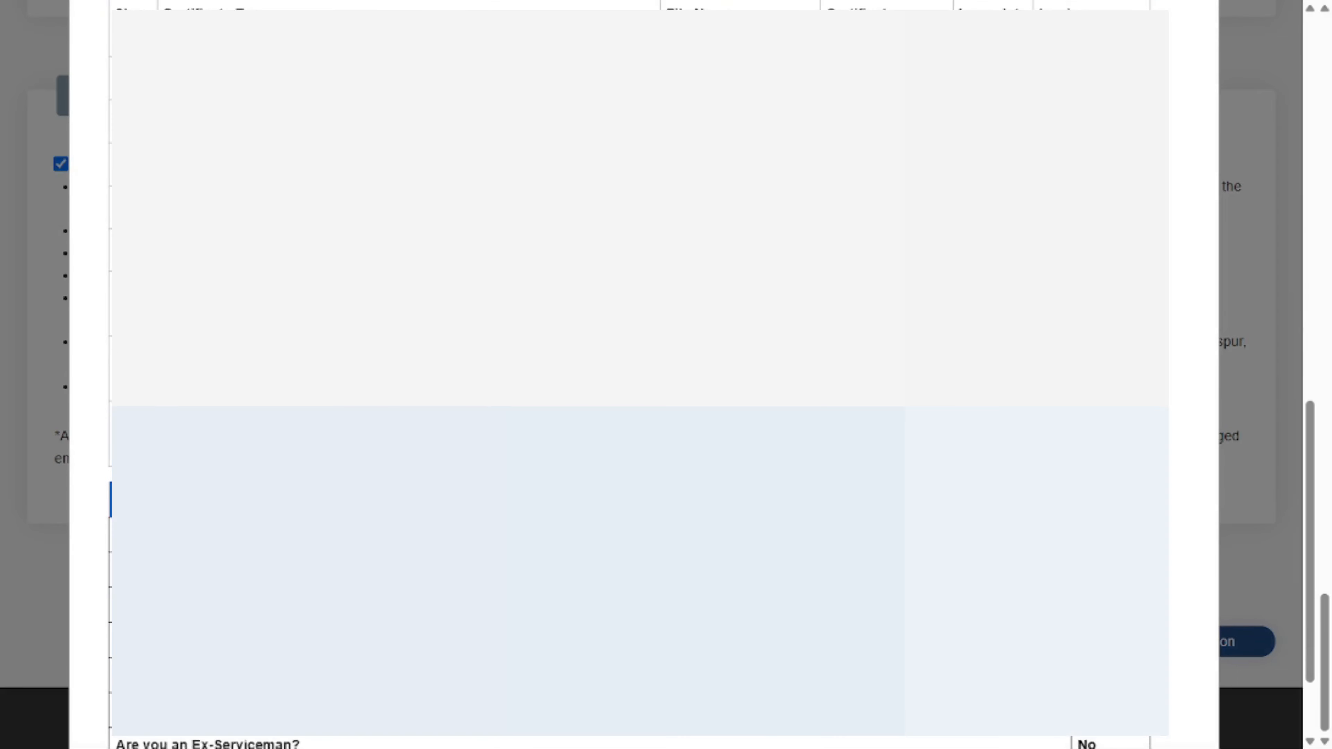
scroll(768, 605, down, 5)
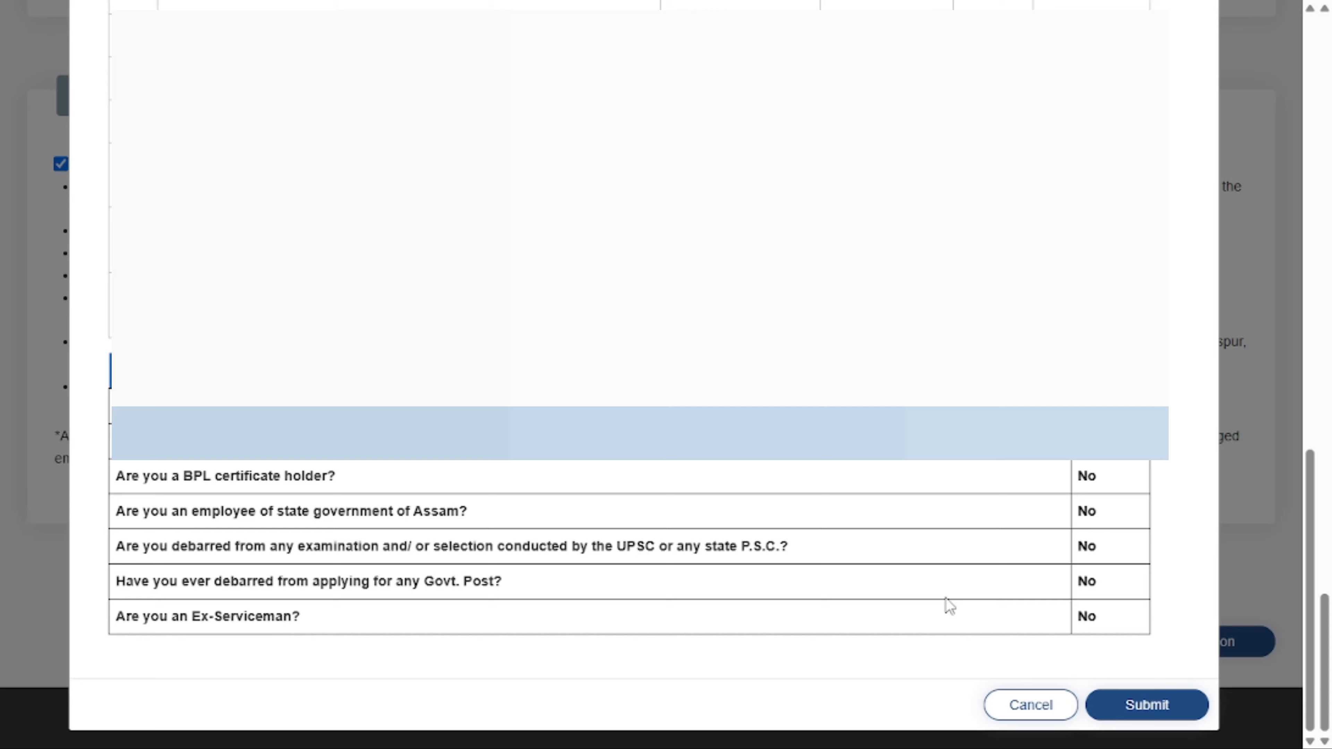
Submit the previewed application and start paying the ₹47.20 fee from Payment Details.
click(1123, 706)
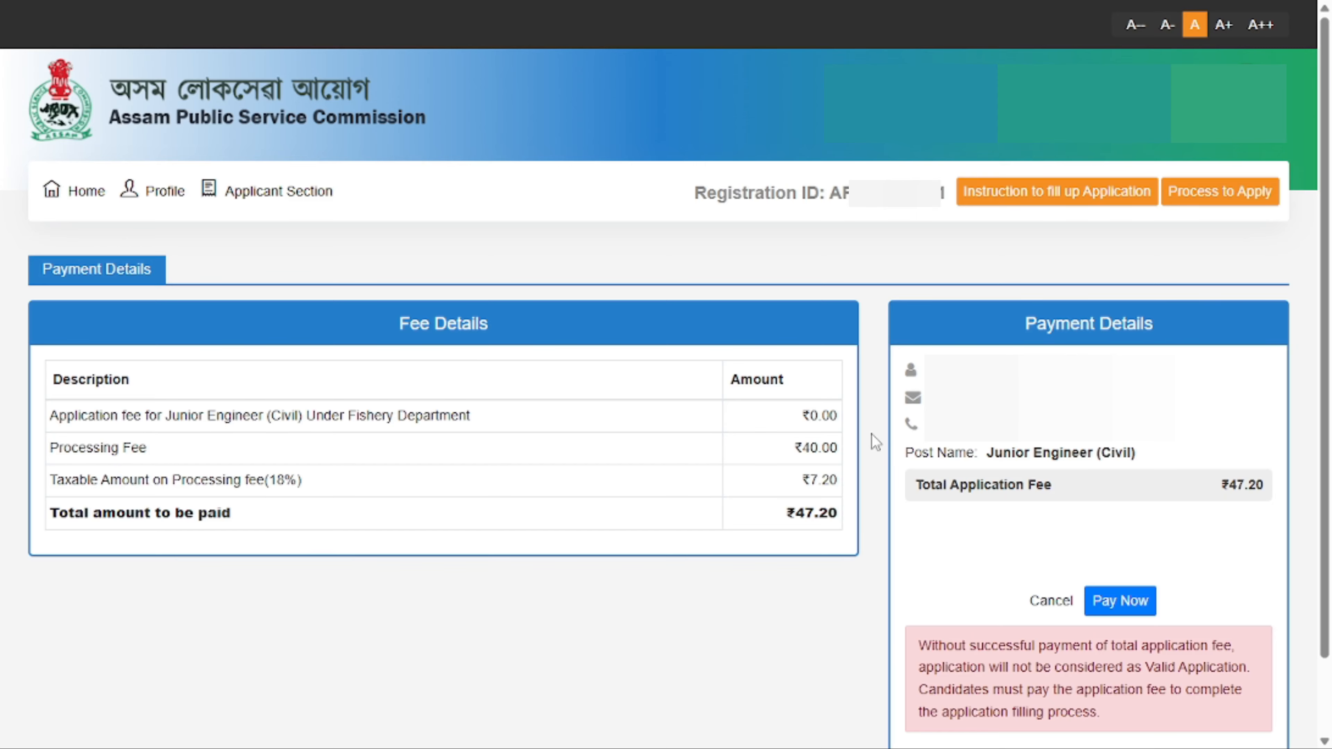
scroll(875, 442, down, 2)
click(1120, 517)
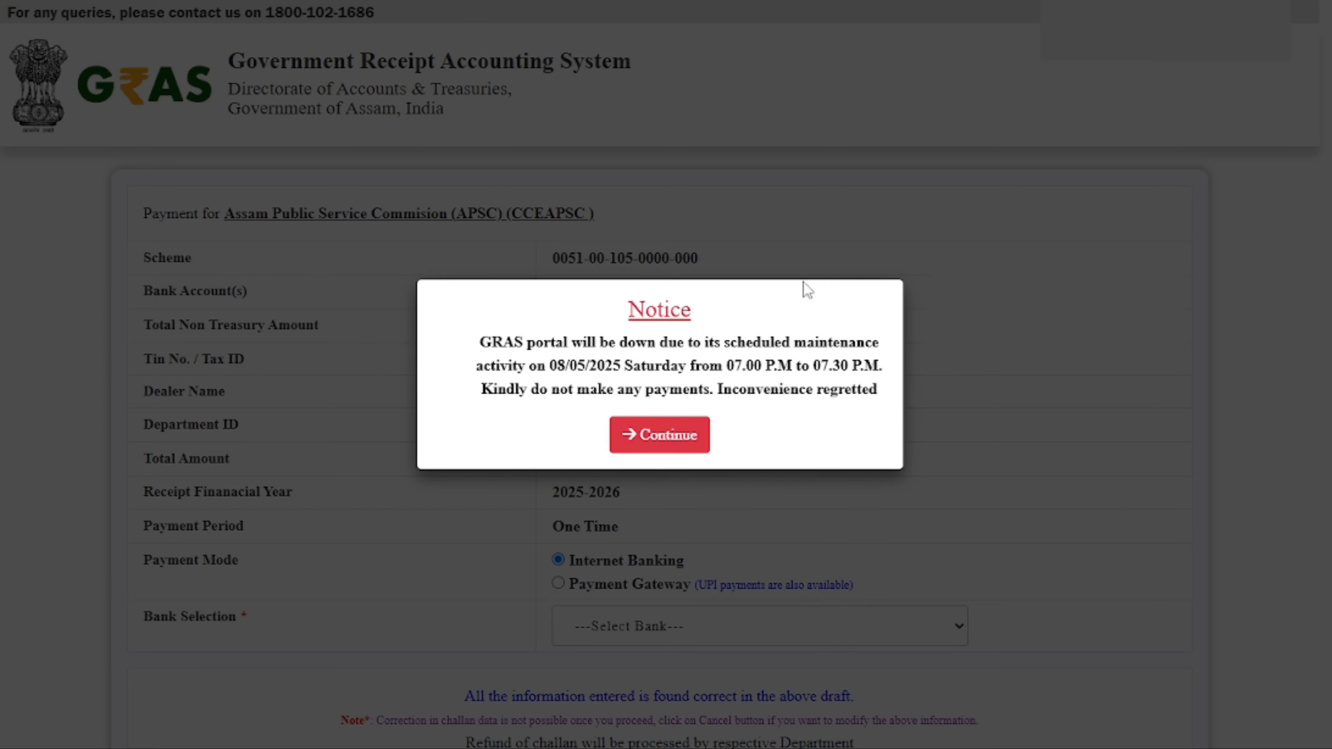
Dismiss the maintenance notice and set the payment mode to Payment Gateway.
click(676, 437)
scroll(677, 443, down, 4)
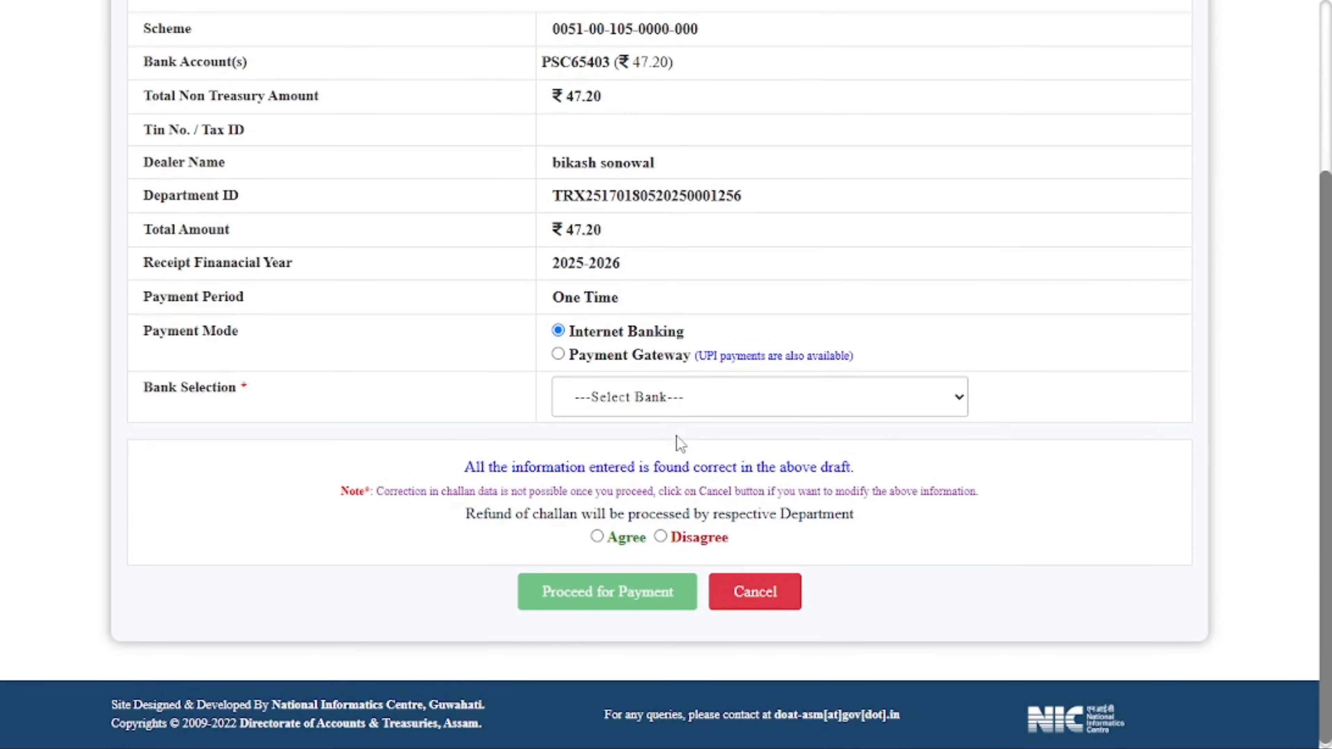
scroll(676, 437, up, 2)
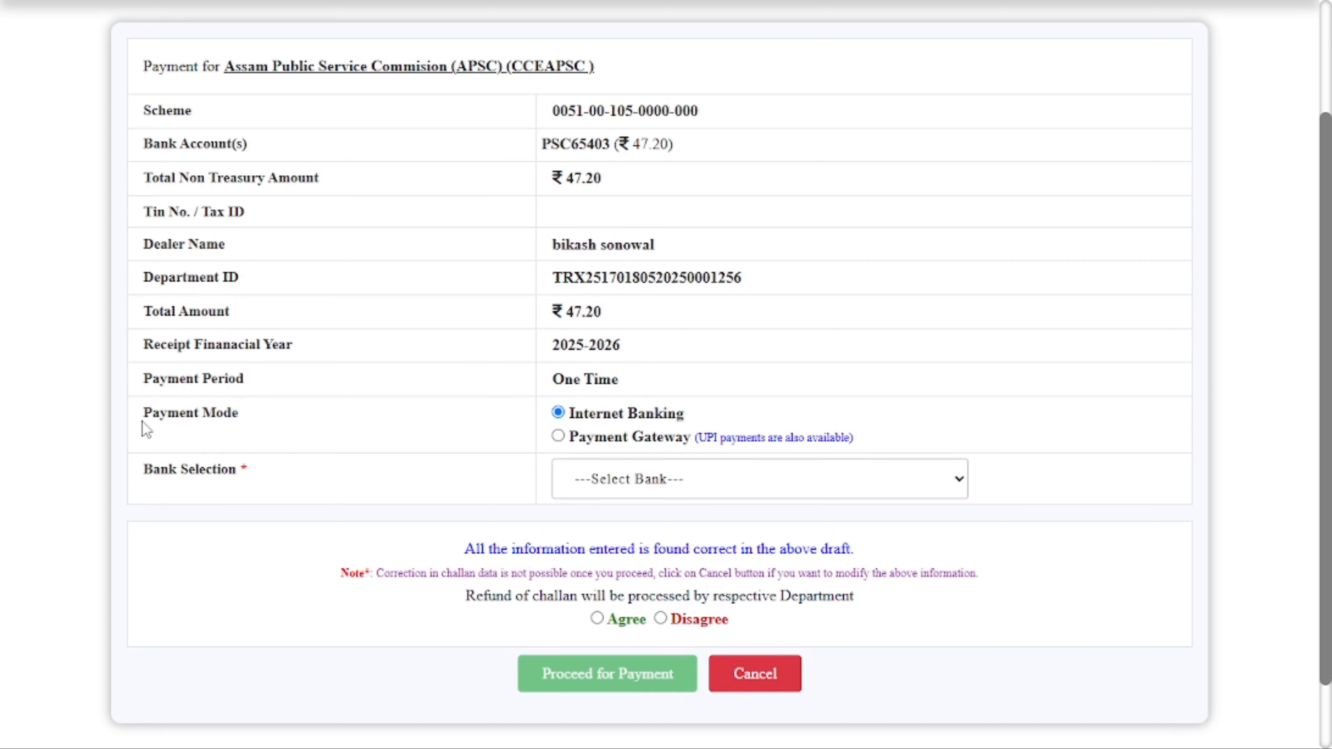
drag(143, 423, 206, 446)
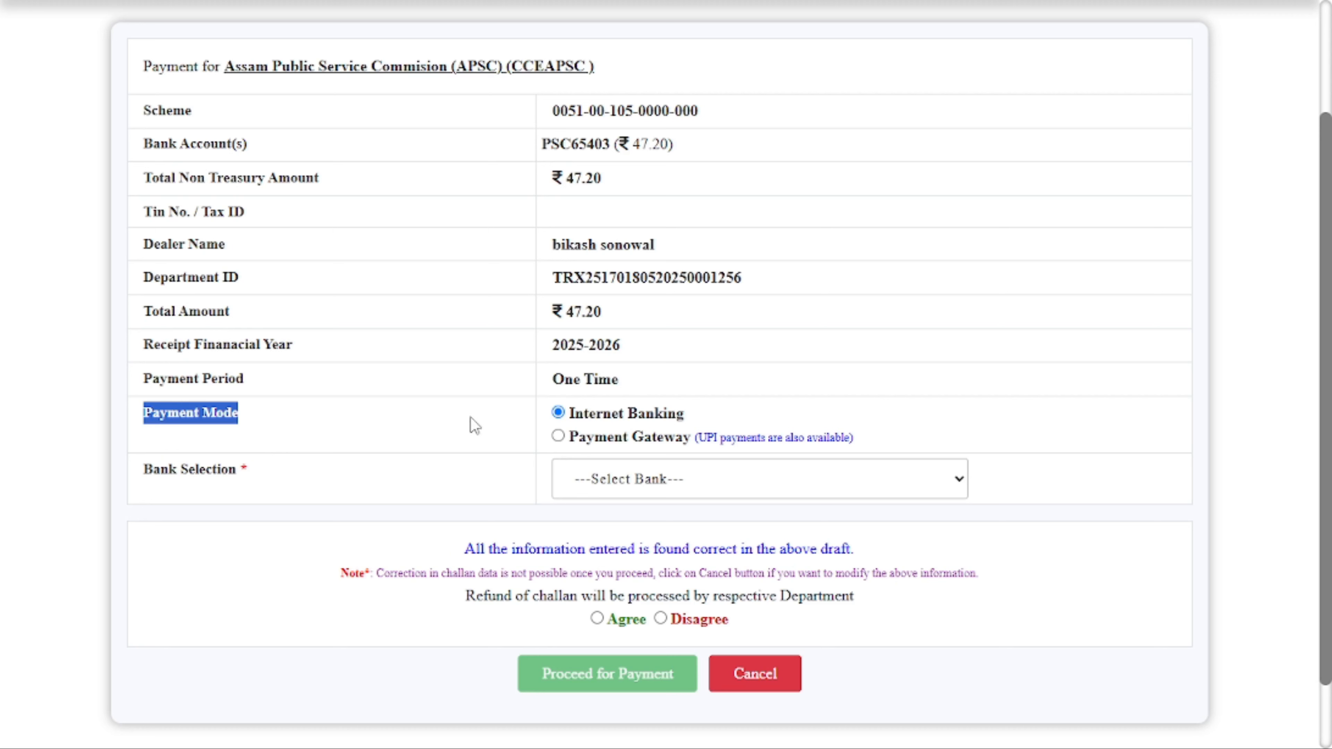
click(558, 436)
click(326, 483)
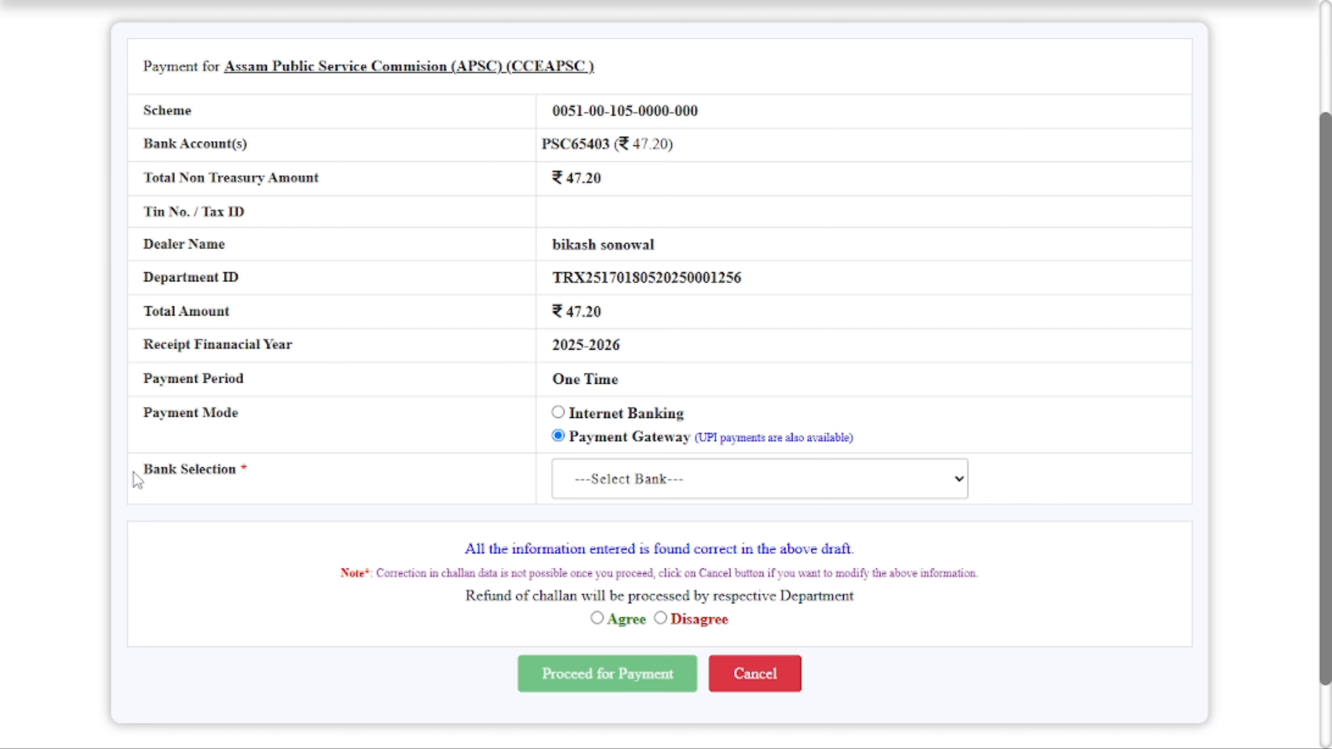
Choose CANARA BANK PG, agree to the refund terms and proceed so a GRN is generated.
drag(132, 471, 257, 477)
click(627, 488)
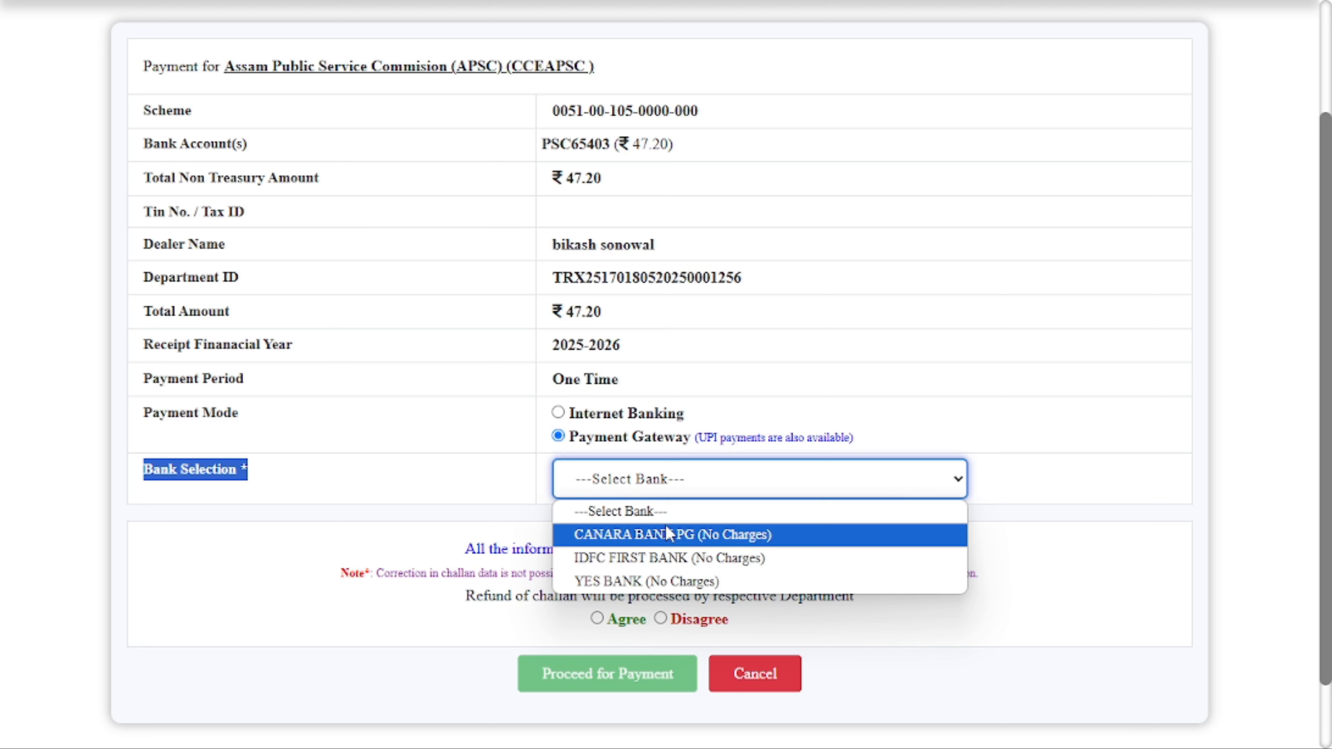
click(751, 536)
click(751, 536)
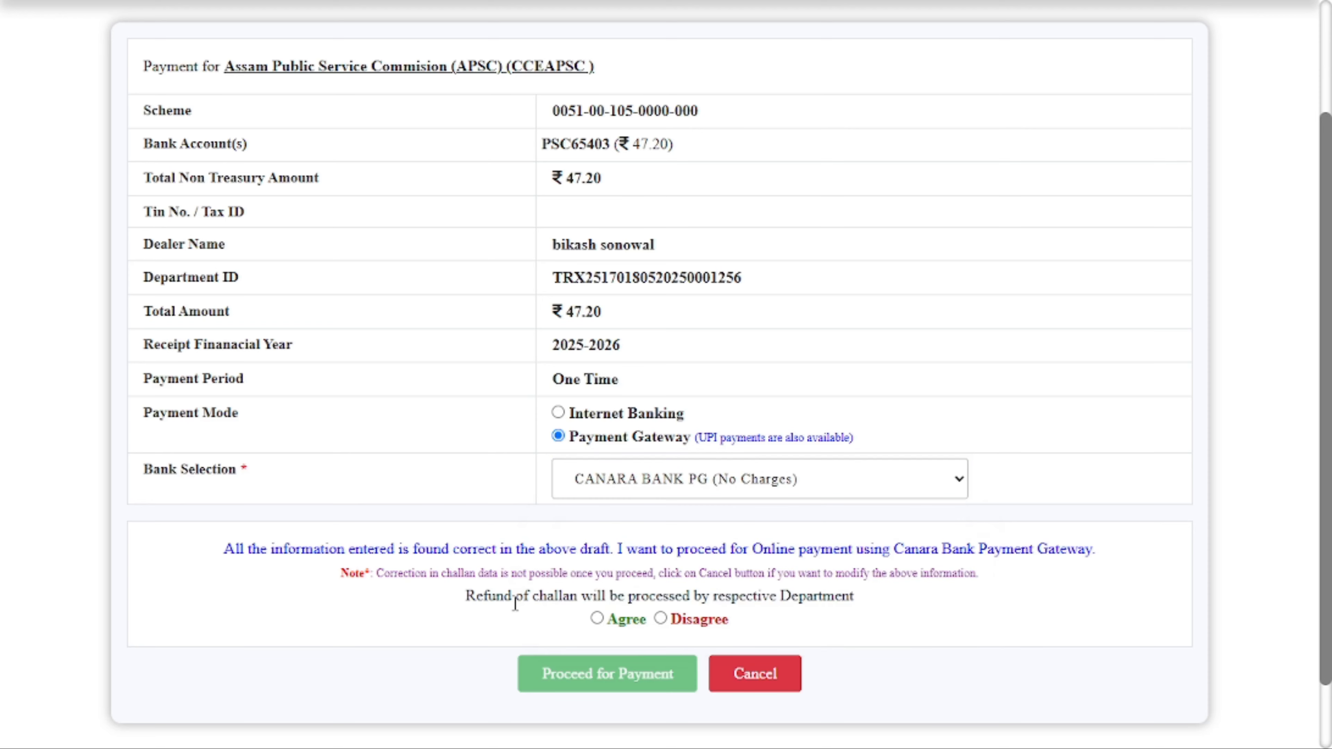
click(597, 618)
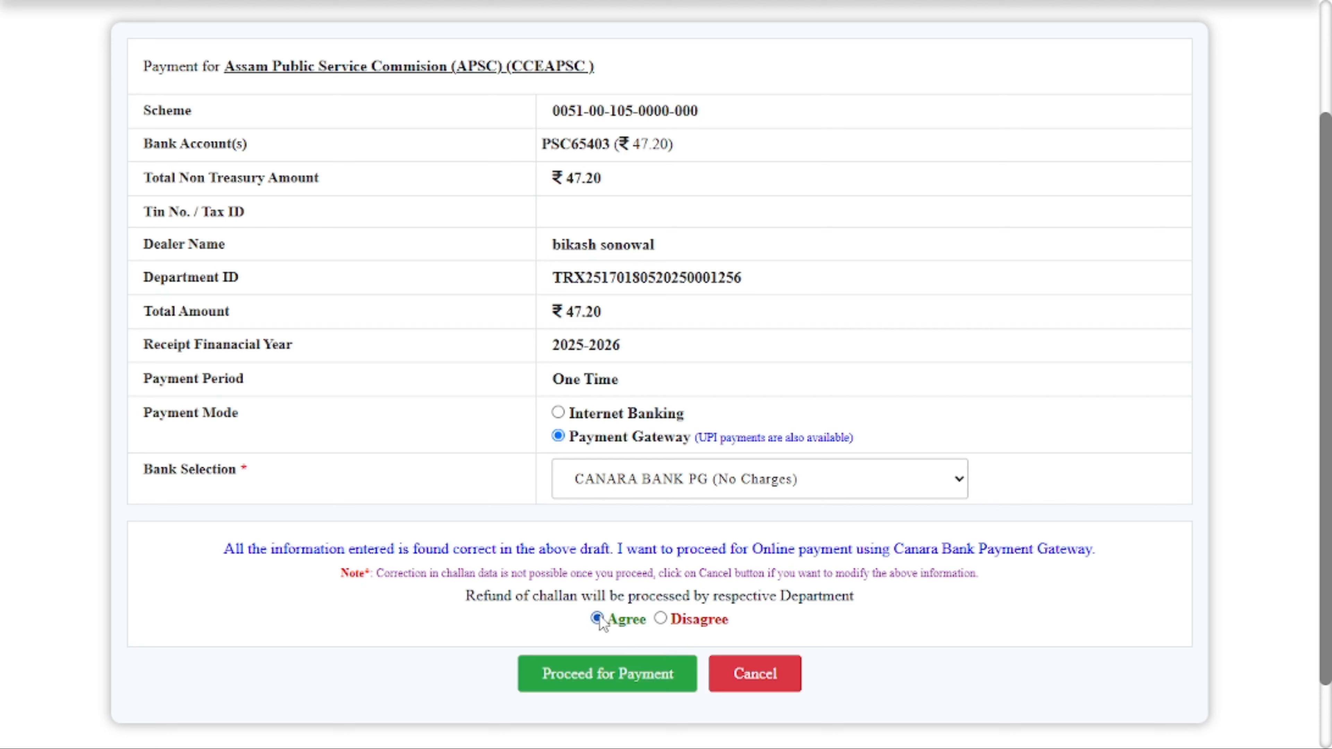
click(598, 682)
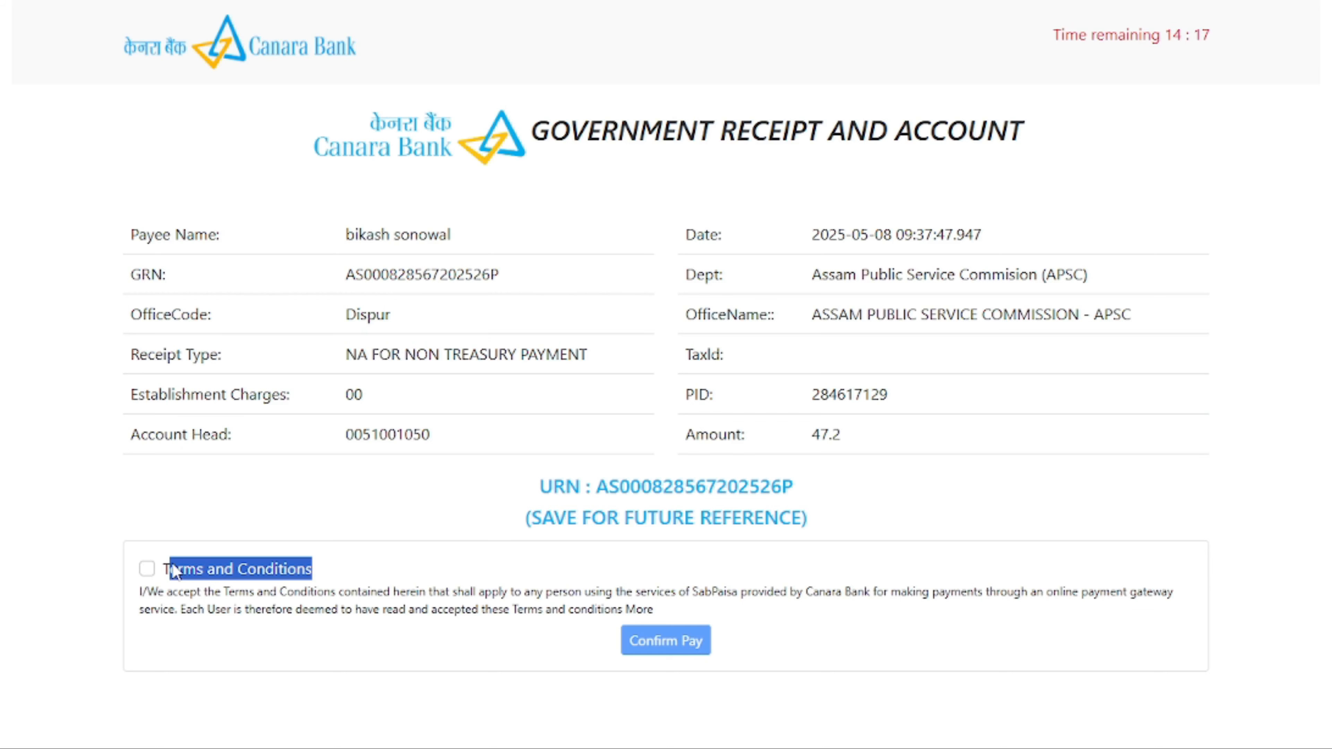
Accept the Canara Bank terms and conditions, confirm the payment and leave the page when prompted.
click(147, 569)
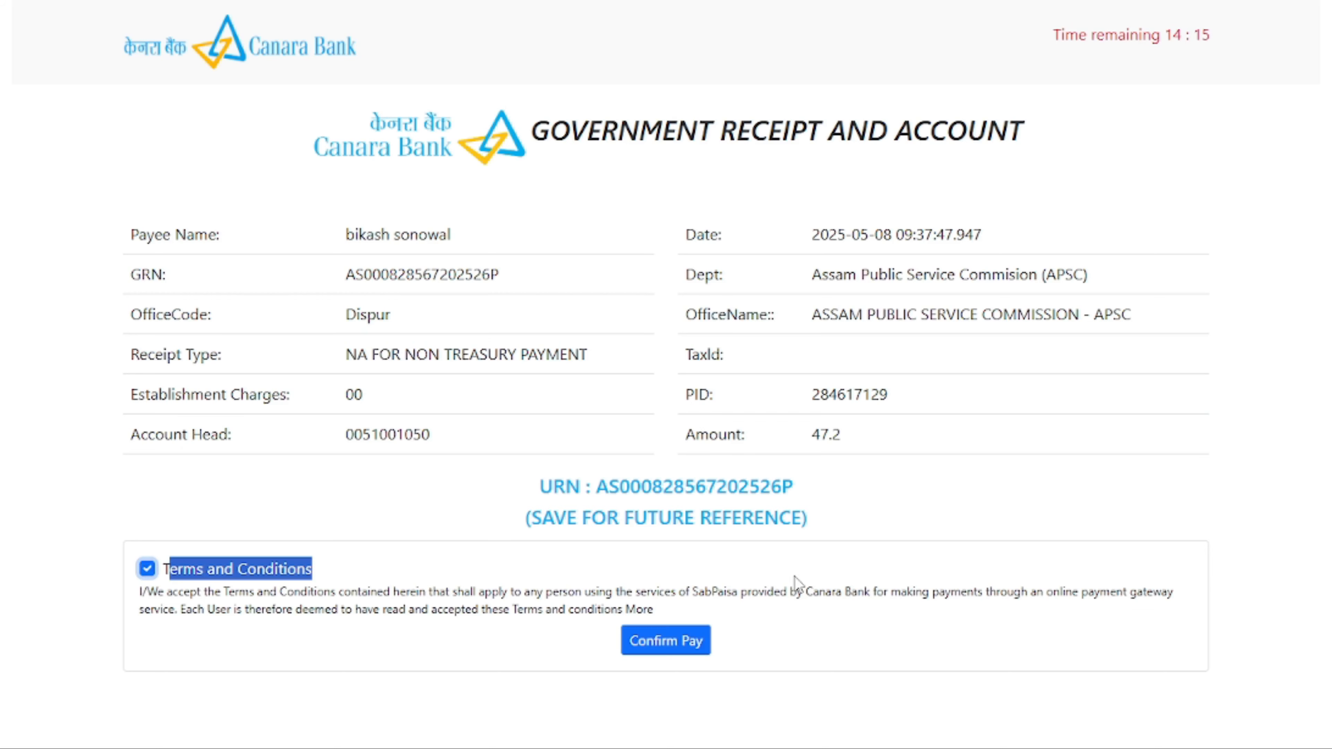
click(676, 640)
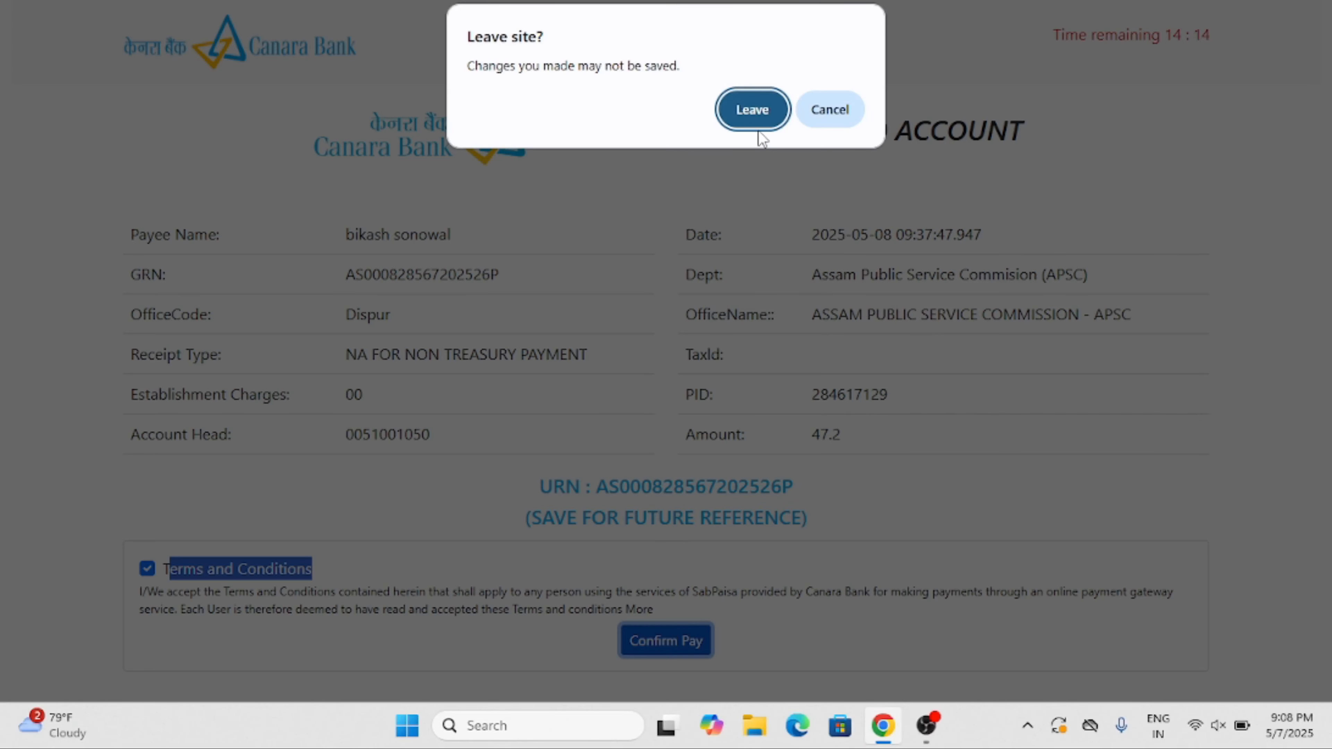
click(752, 109)
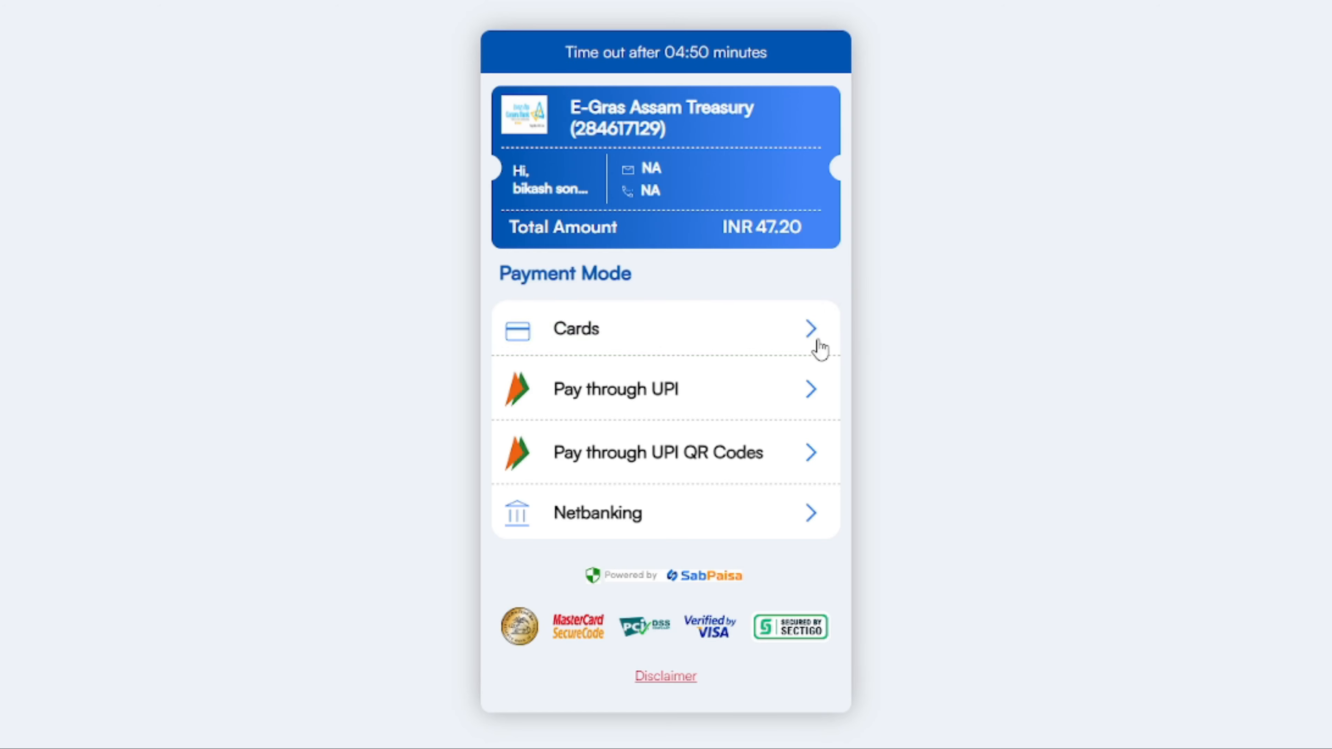
Pay the INR 47.20 fee by generating a UPI QR code and completing the UPI payment.
click(700, 339)
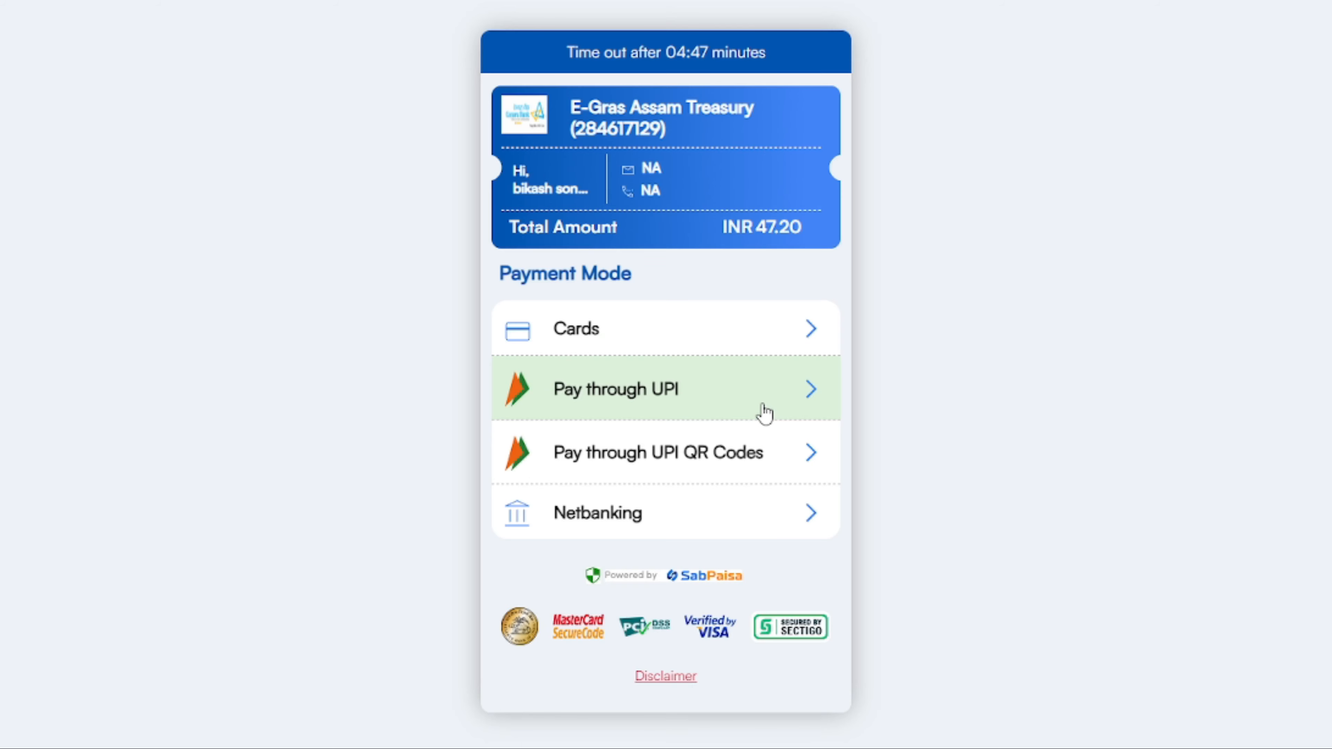
click(763, 451)
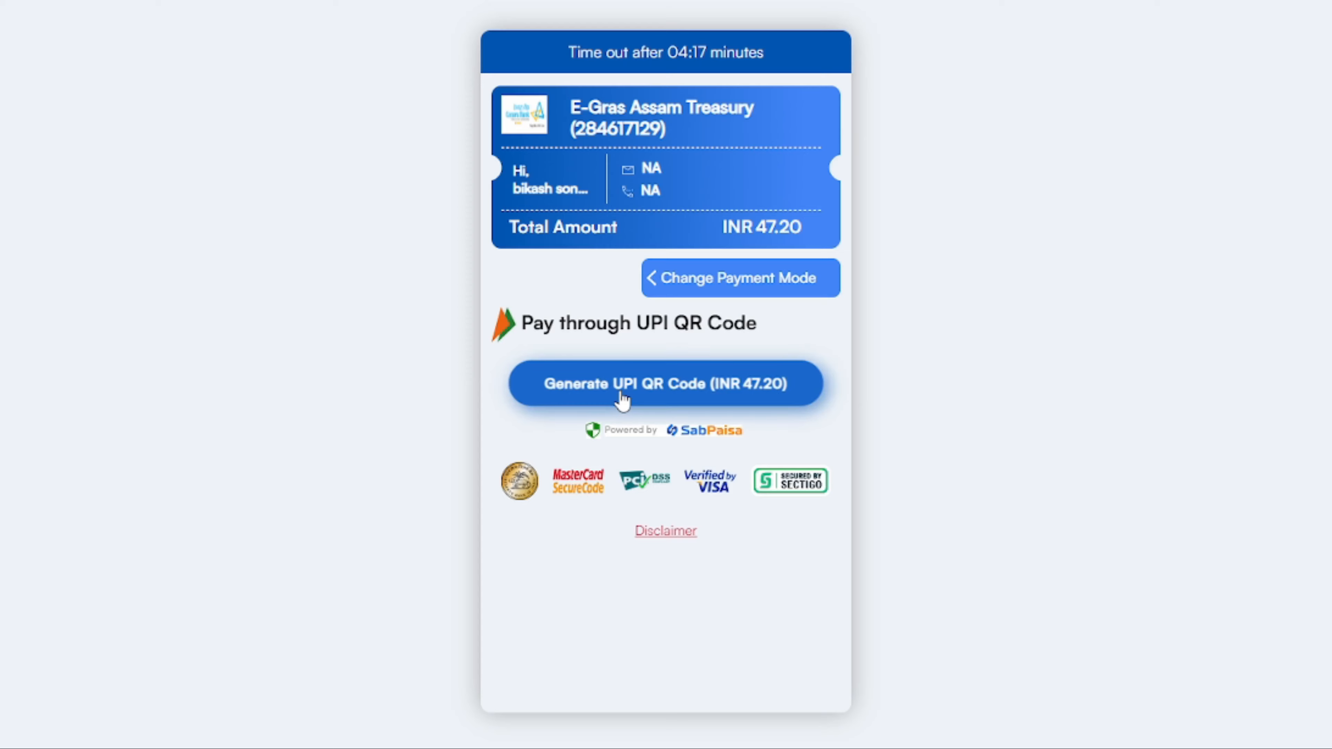
click(619, 393)
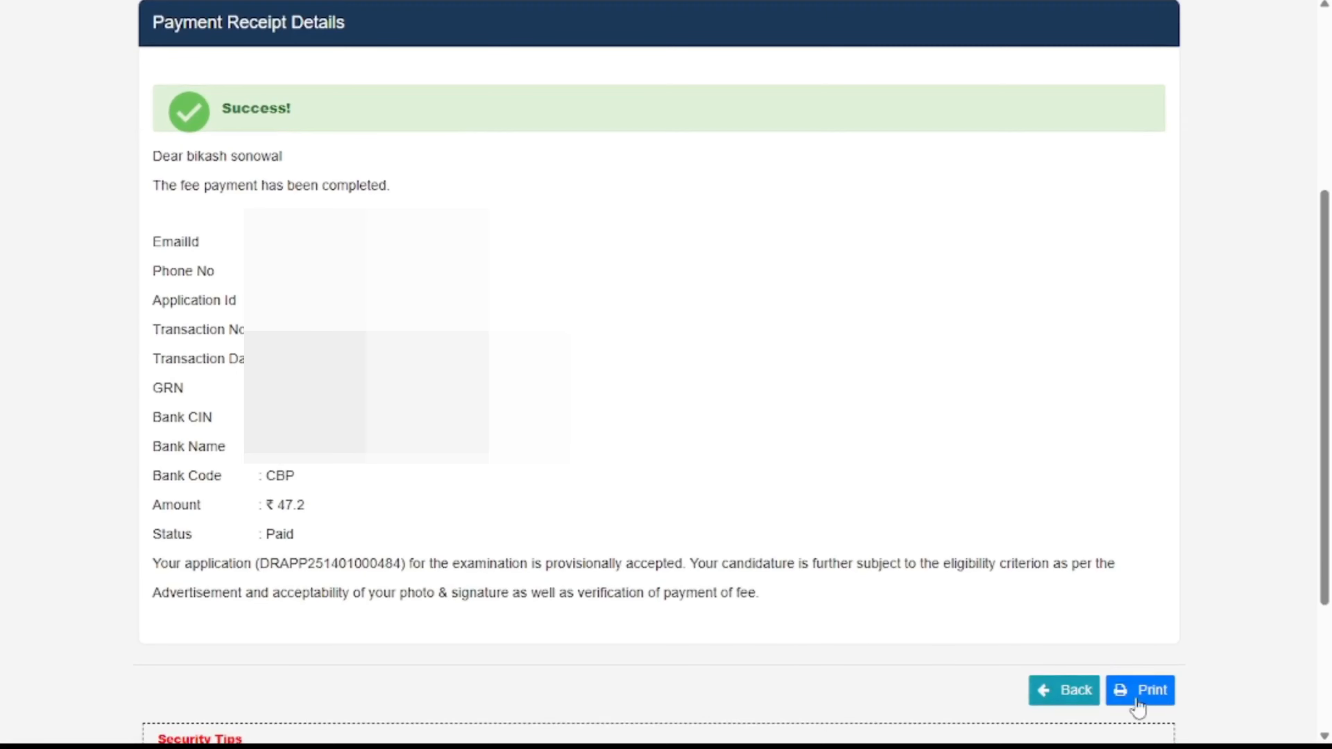
Print the fee receipt, then open My Applications and scroll to the application's Payment Details.
click(1161, 705)
scroll(588, 398, up, 5)
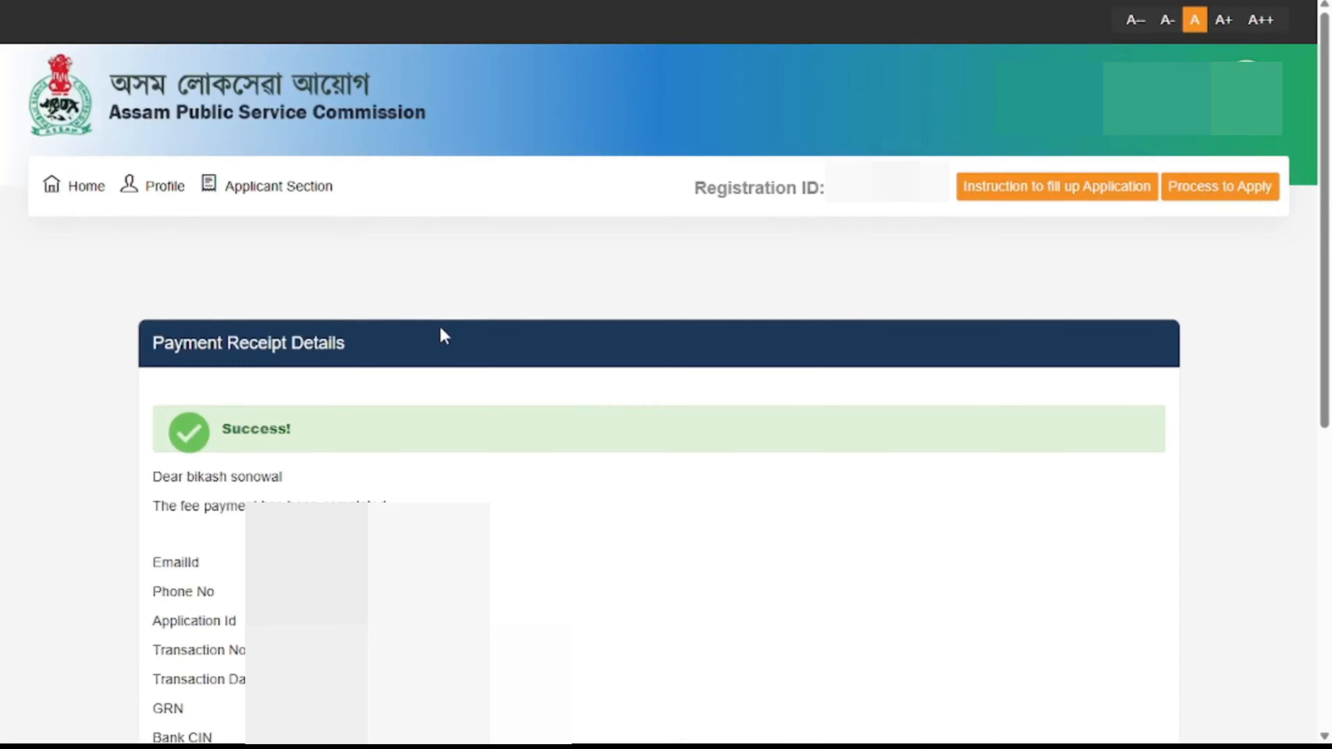
mouse_move(275, 204)
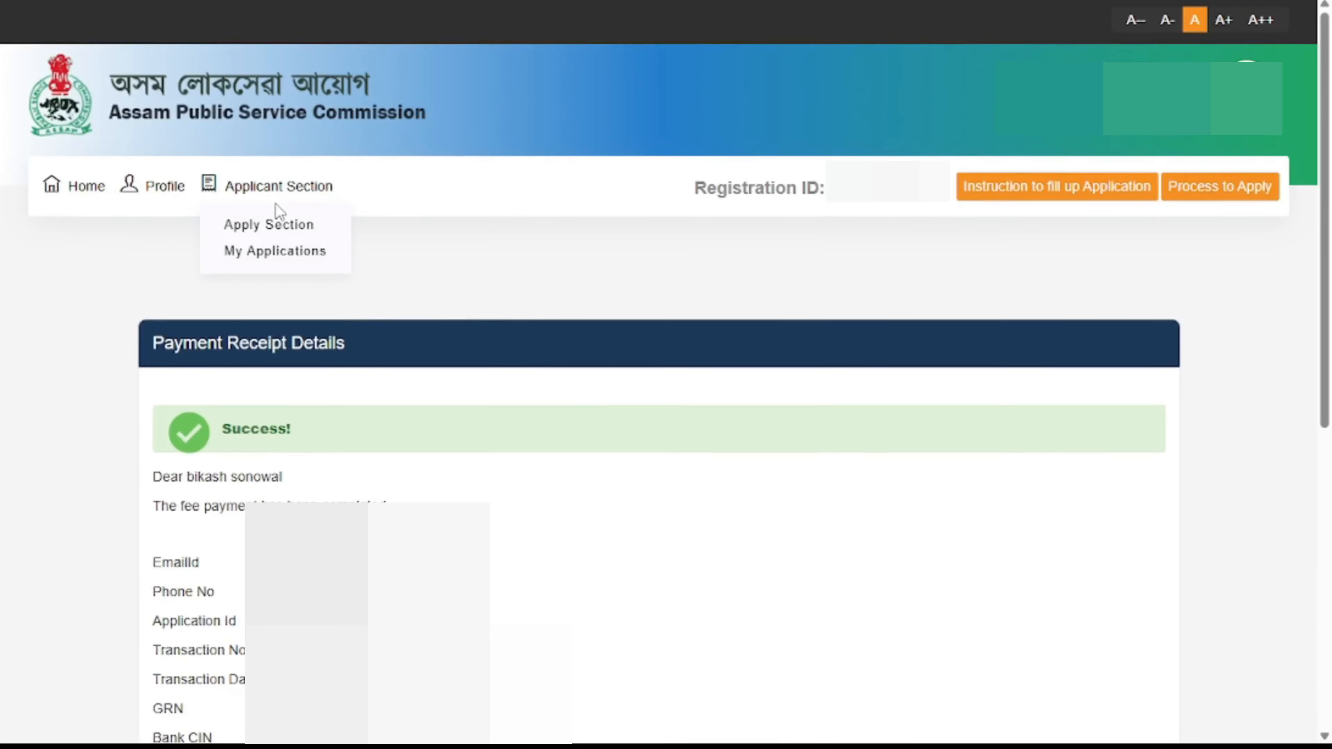
click(296, 251)
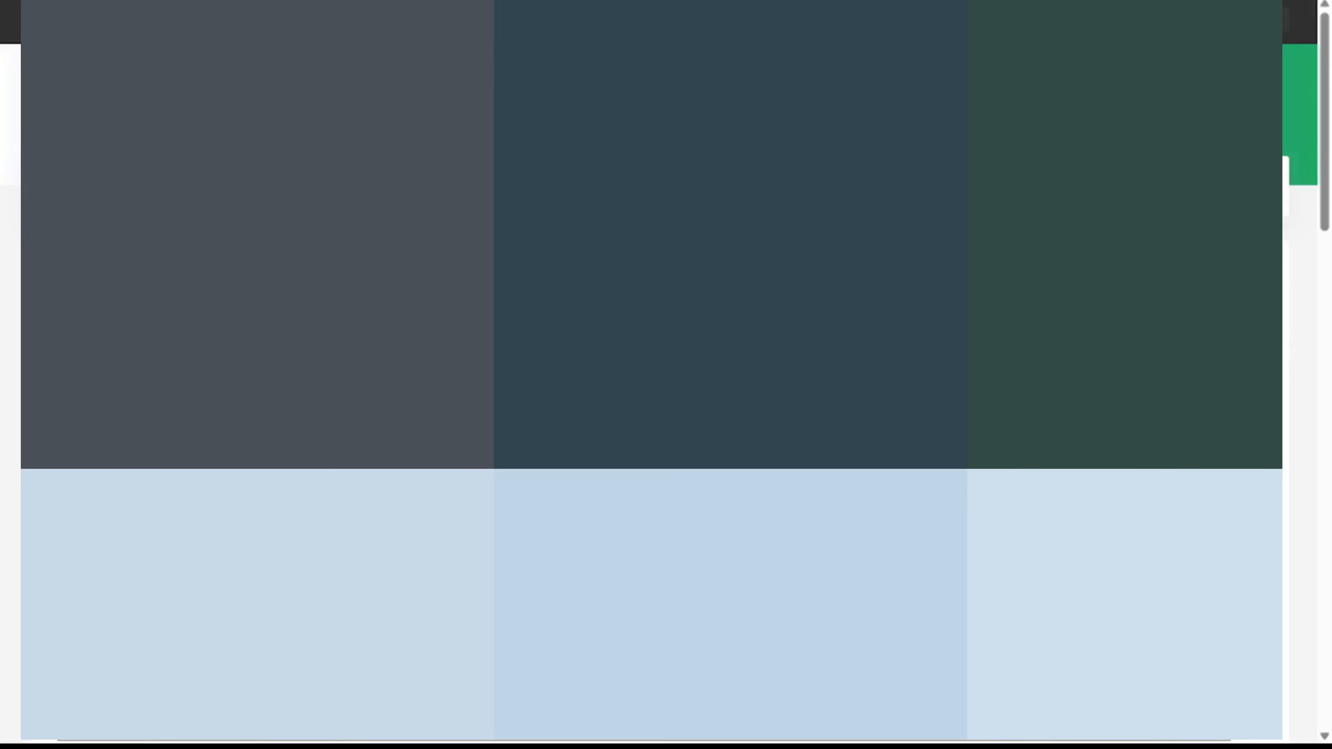
scroll(658, 374, down, 13)
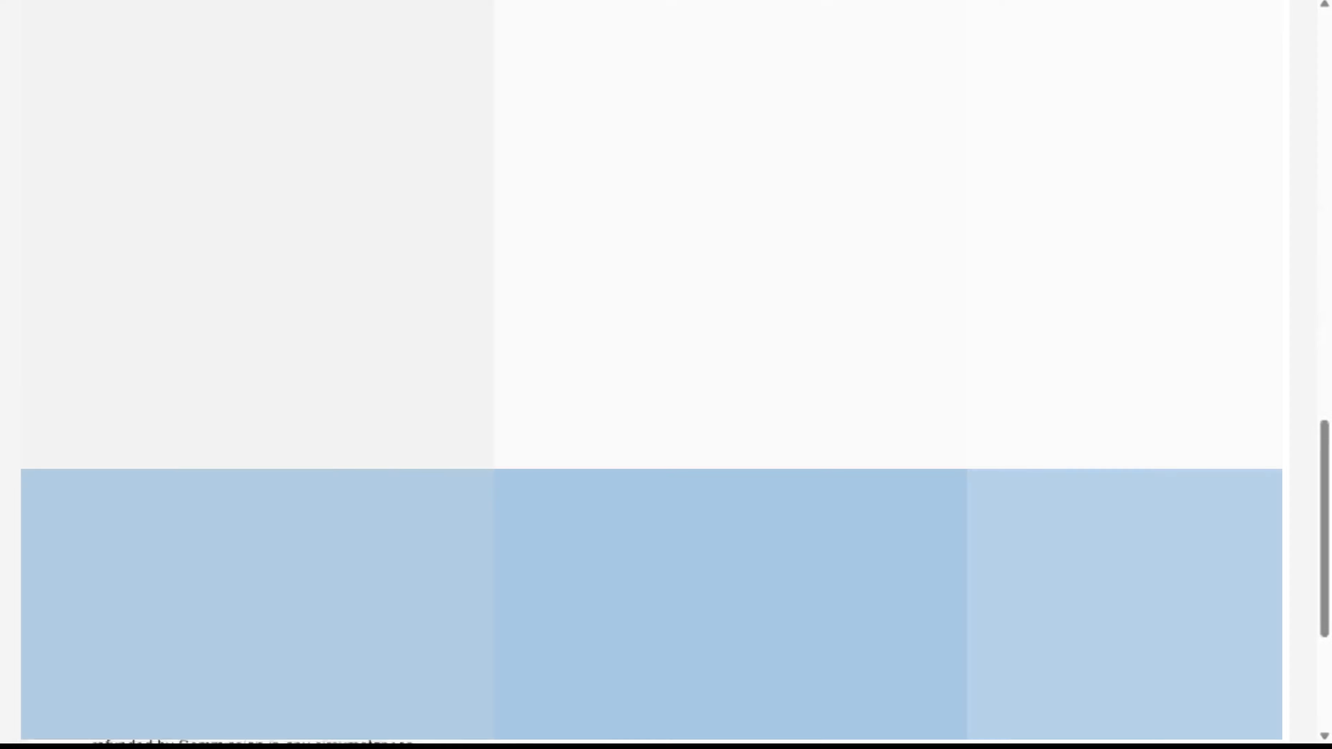
scroll(657, 374, down, 3)
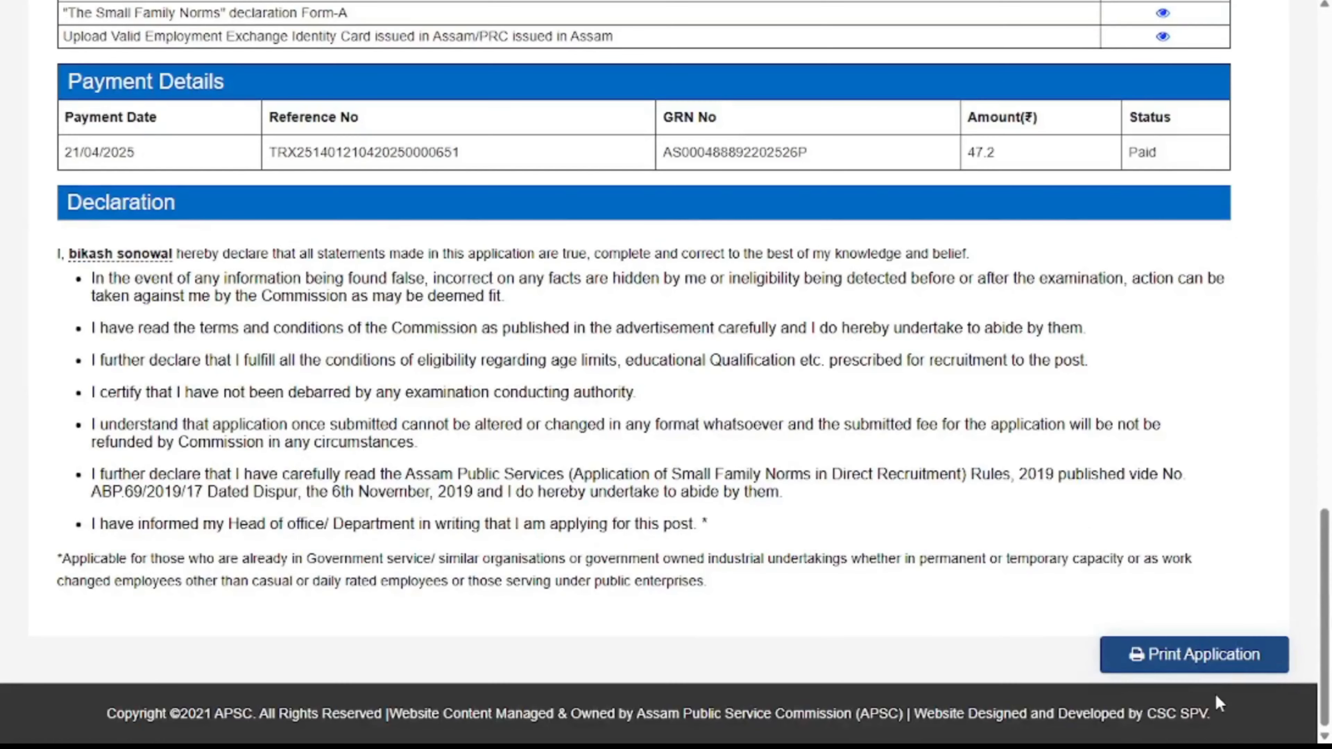